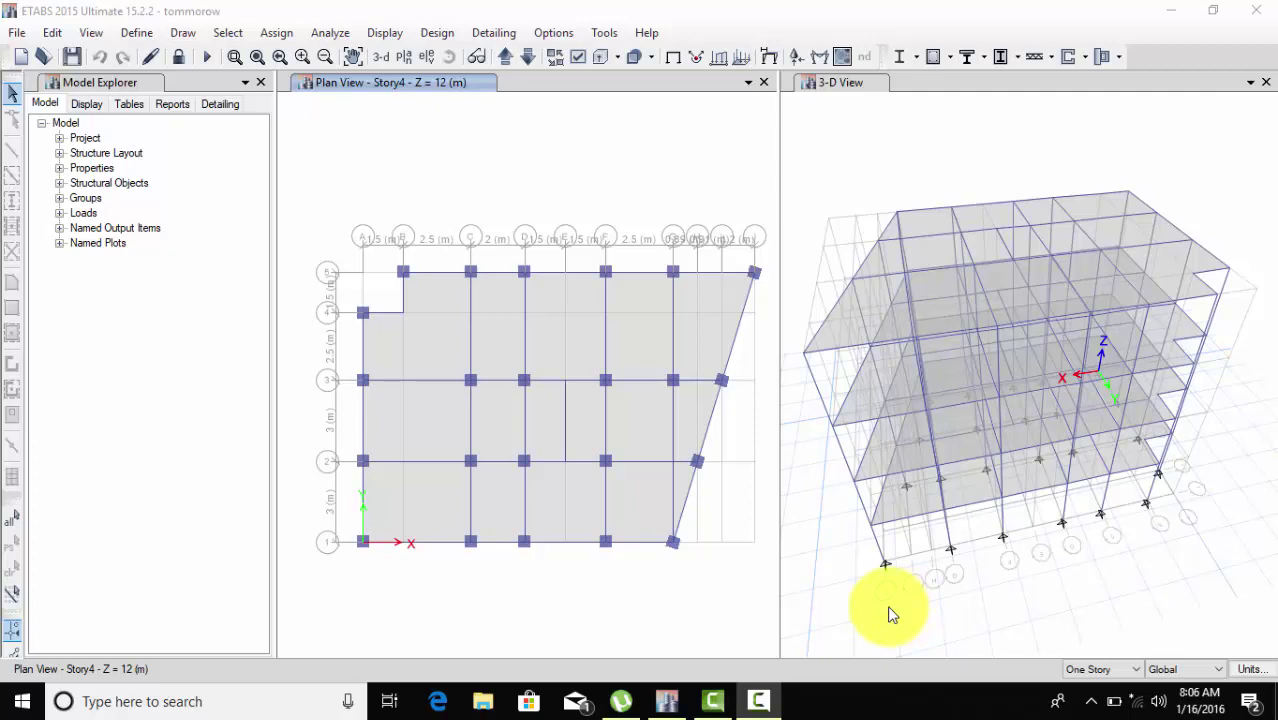
# Step: Orbit the 3-D view to see the multi-storey frame model from another side
pyautogui.keyDown('shift'); pyautogui.moveTo(941, 599); pyautogui.dragTo(1104, 514, button='middle'); pyautogui.keyUp('shift')
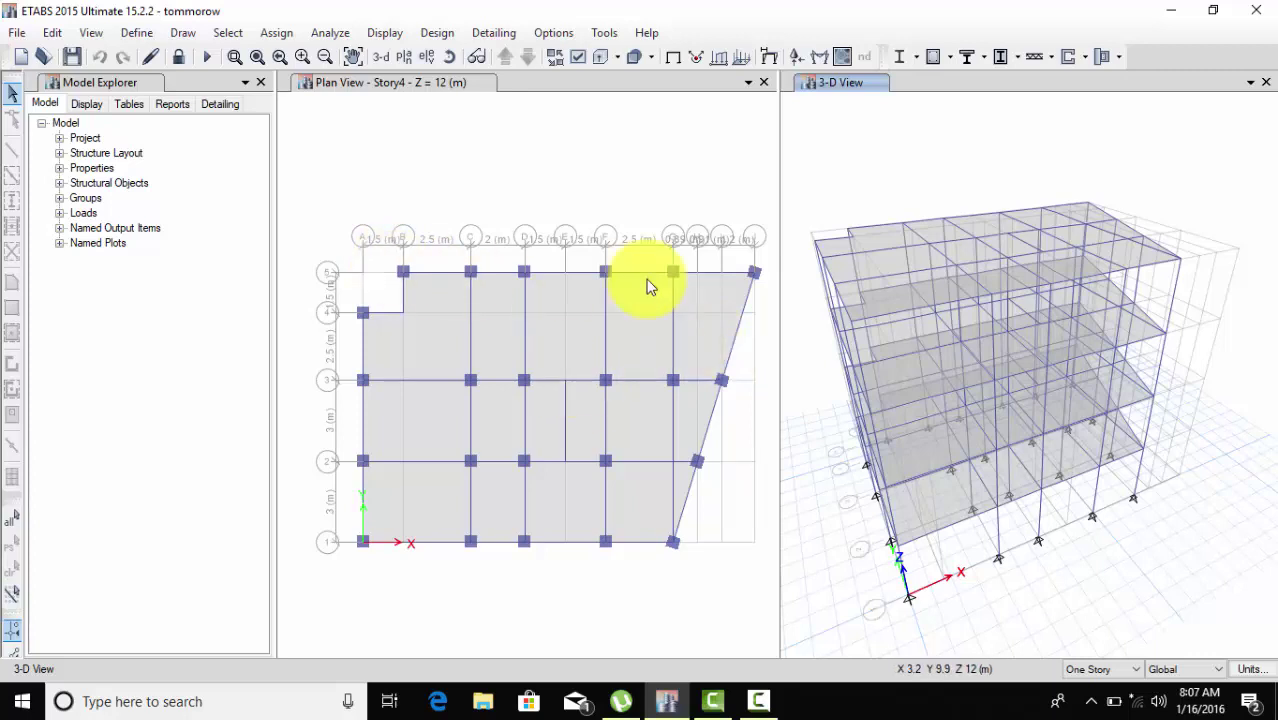
# Step: Browse the Assign and Analyze menus, then close the analysis options
pyautogui.click(276, 32)
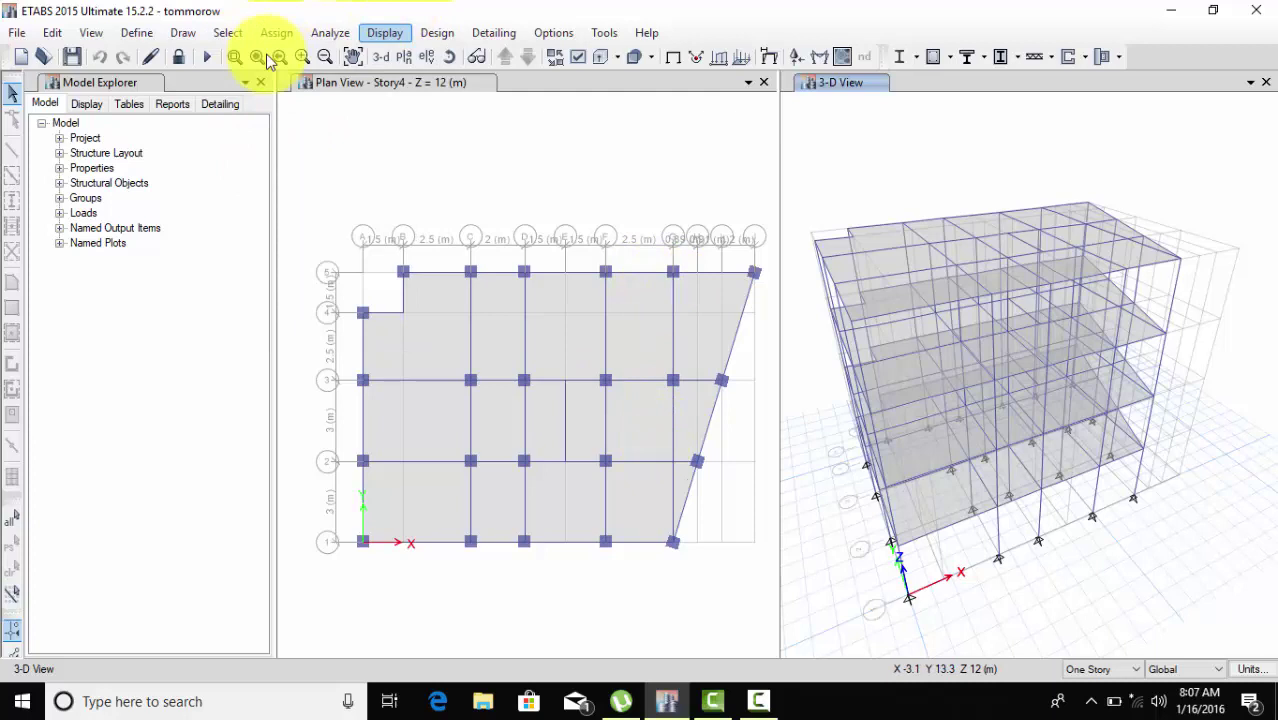
pyautogui.click(330, 32)
pyautogui.click(732, 437)
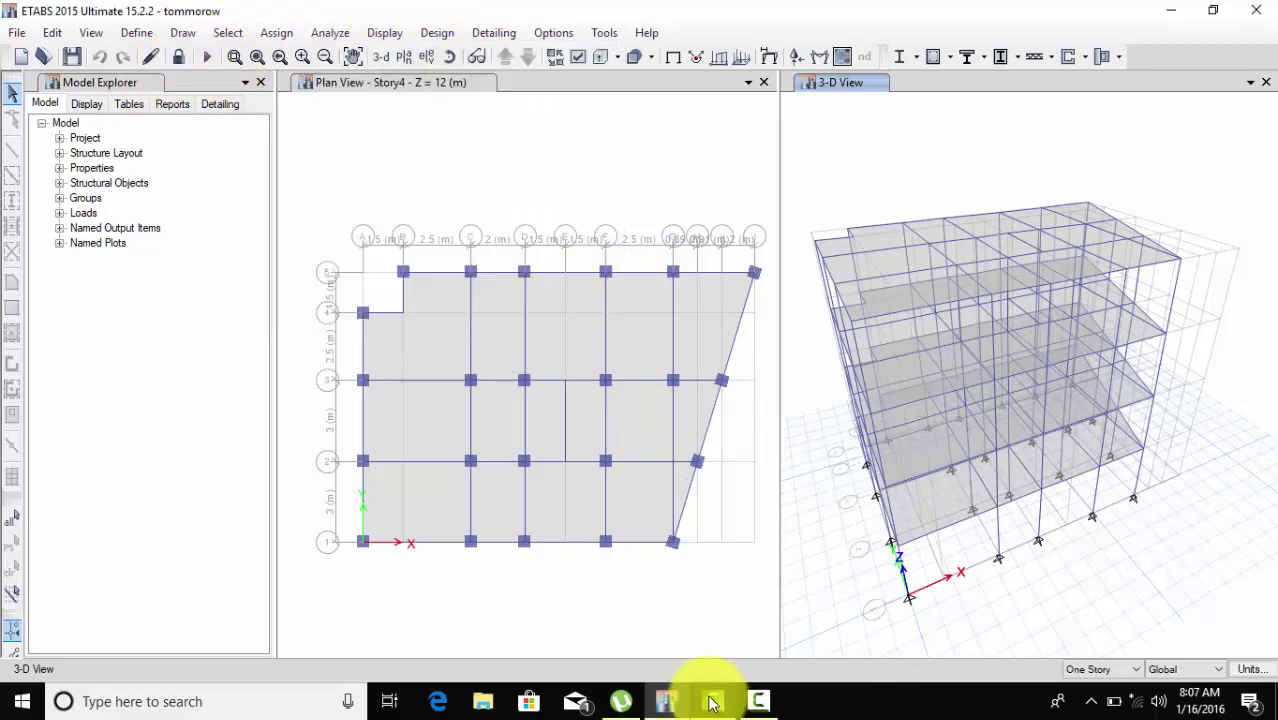
pyautogui.click(757, 705)
pyautogui.click(1178, 607)
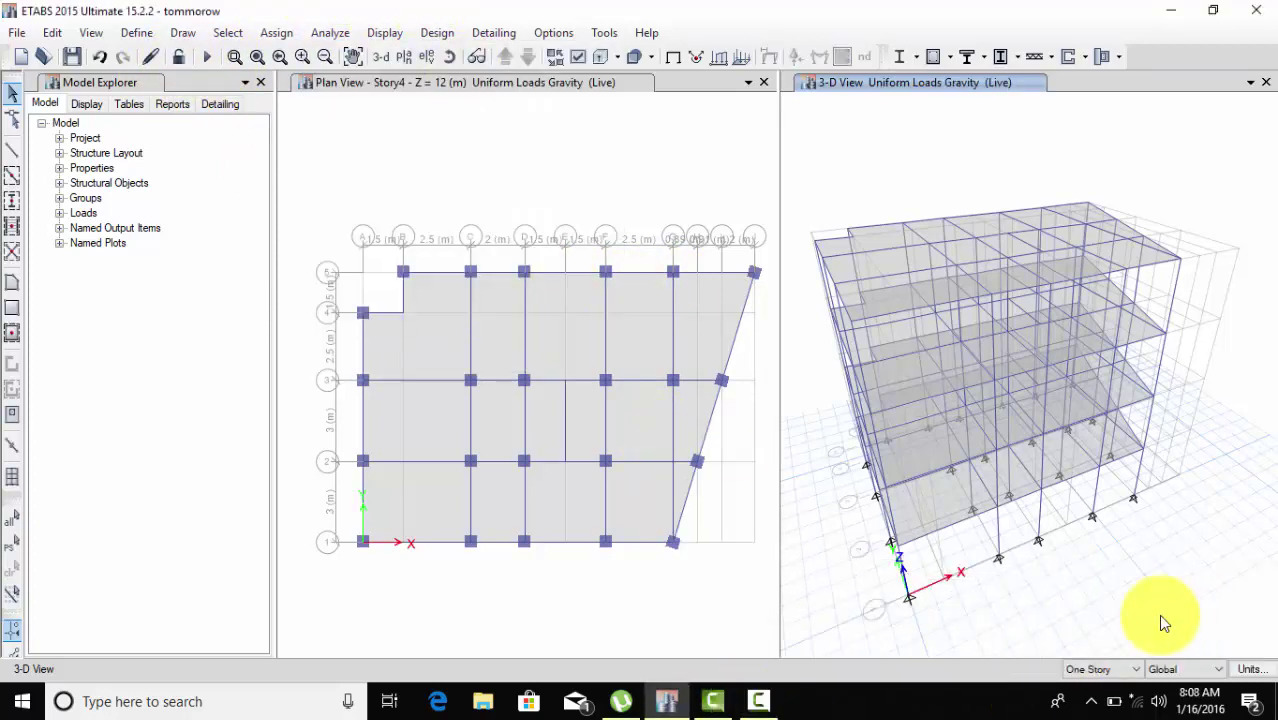
# Step: Set up a uniform shell load on the Dead pattern with a 4.75 kN/m² value
pyautogui.click(274, 33)
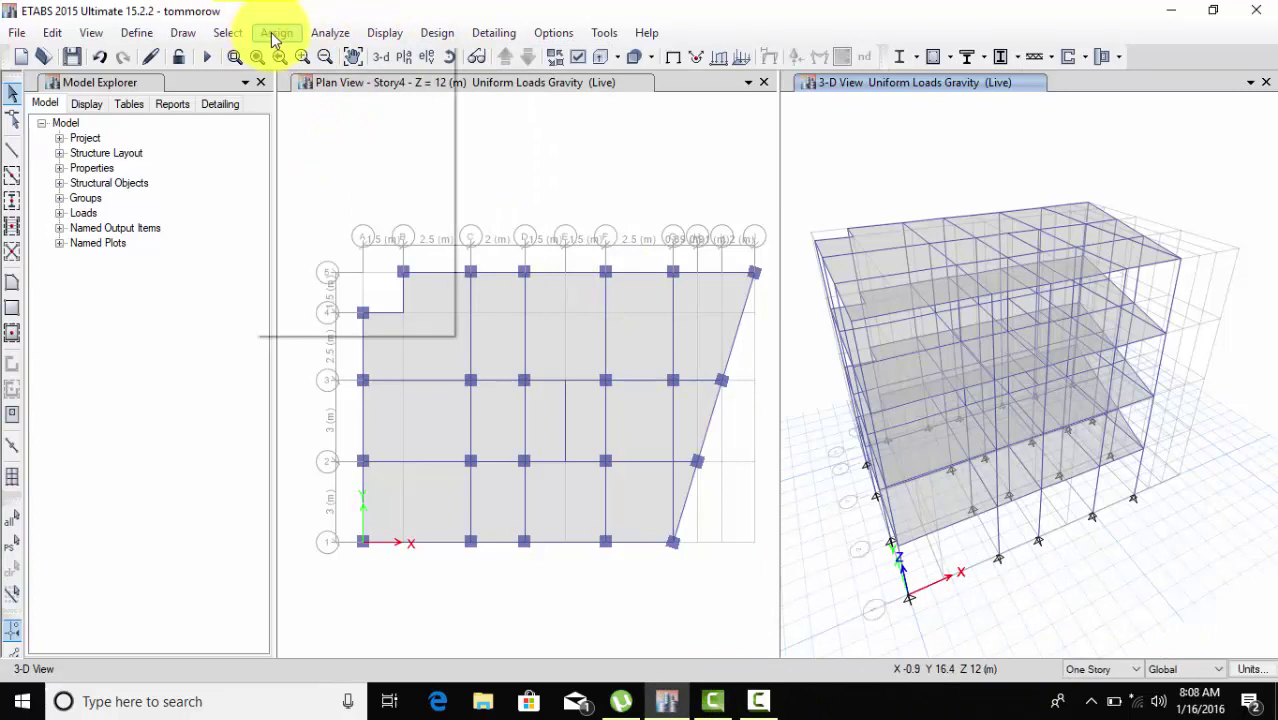
pyautogui.moveTo(296, 207)
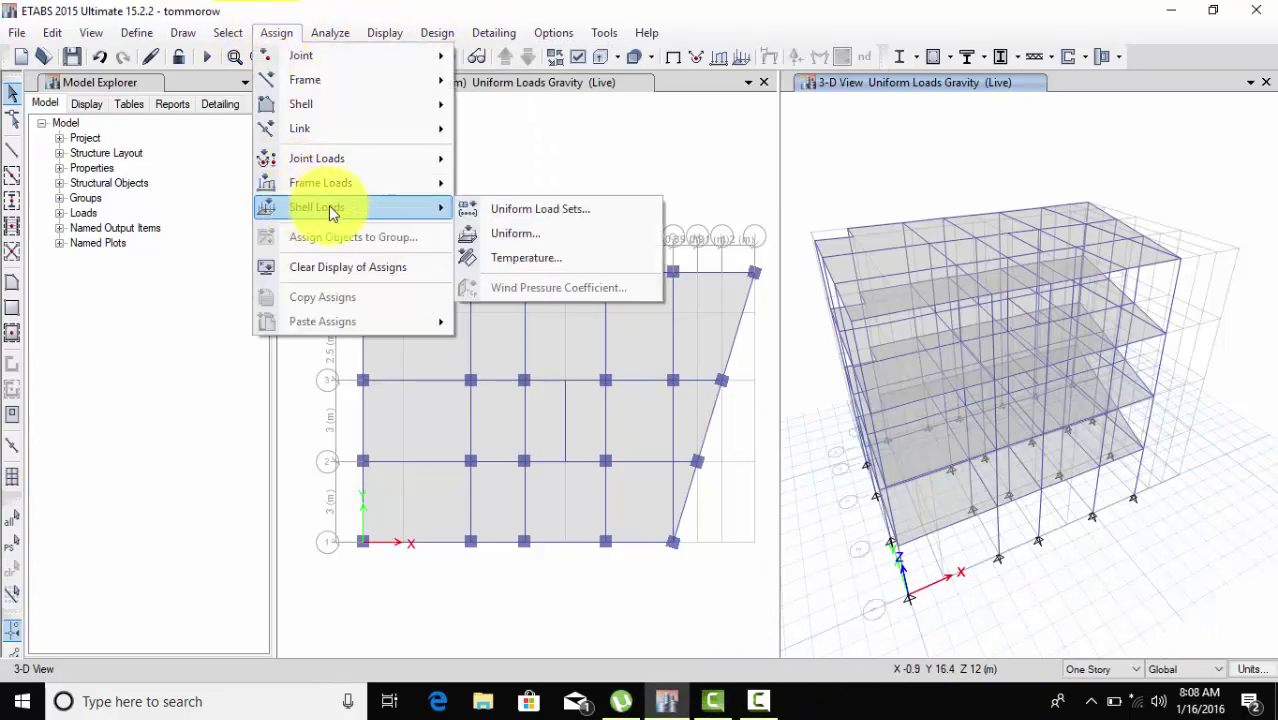
pyautogui.click(527, 236)
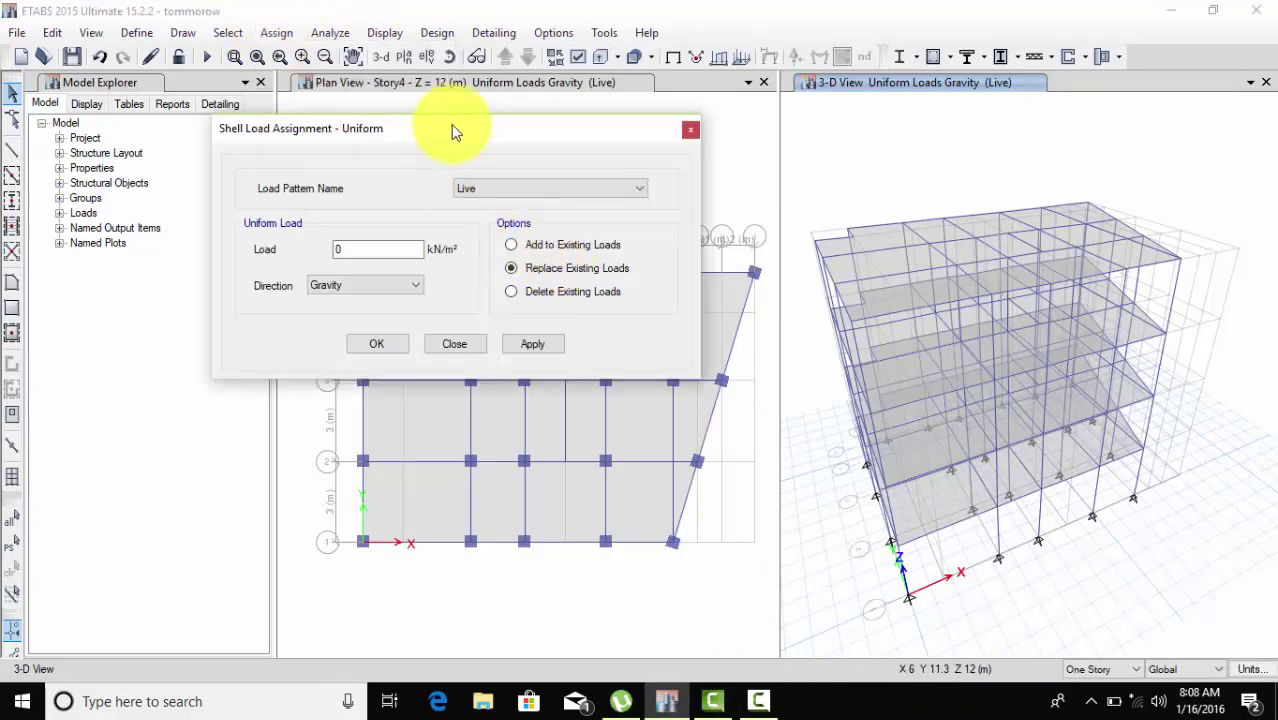
pyautogui.moveTo(451, 124); pyautogui.dragTo(675, 135)
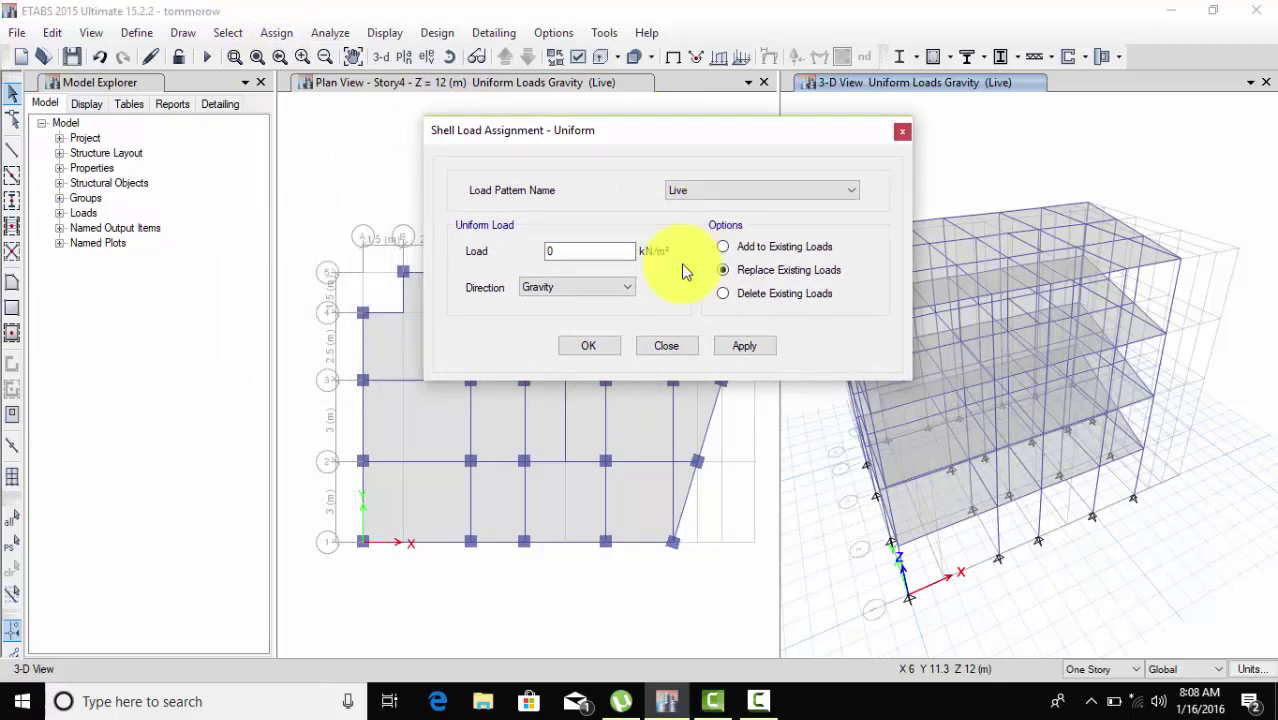
pyautogui.click(708, 191)
pyautogui.click(706, 207)
pyautogui.doubleClick(568, 251)
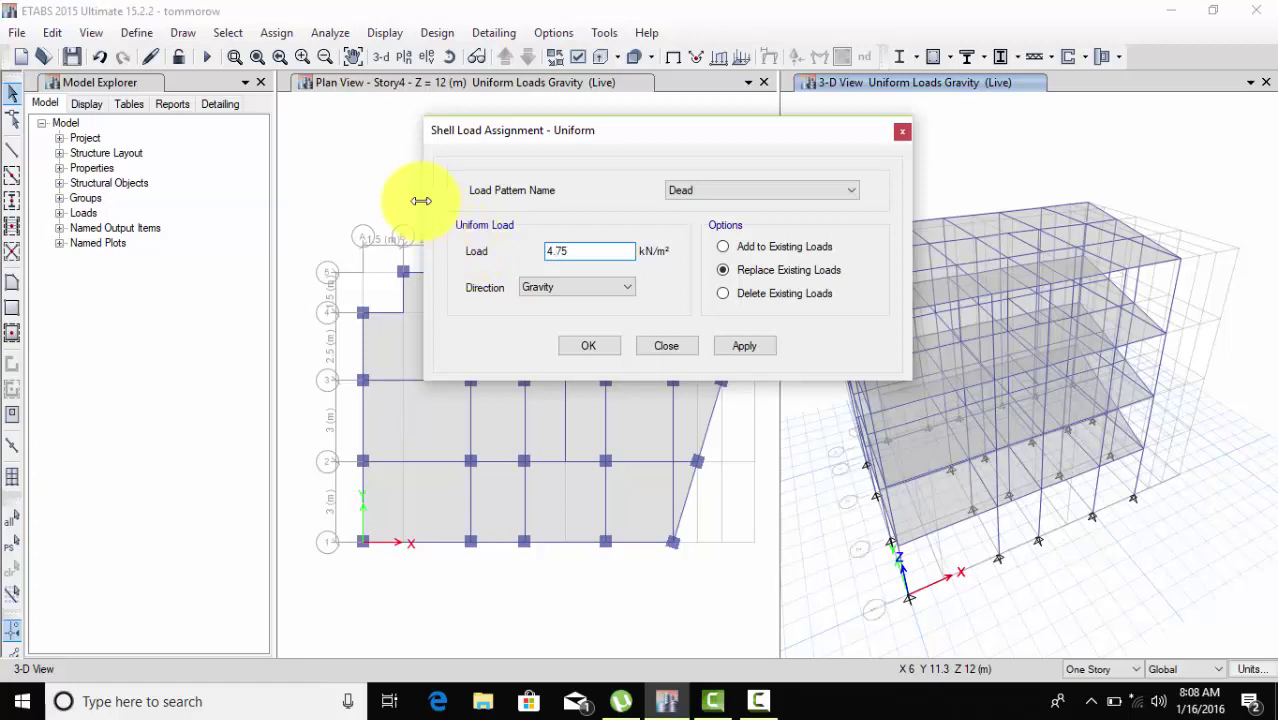
pyautogui.click(228, 36)
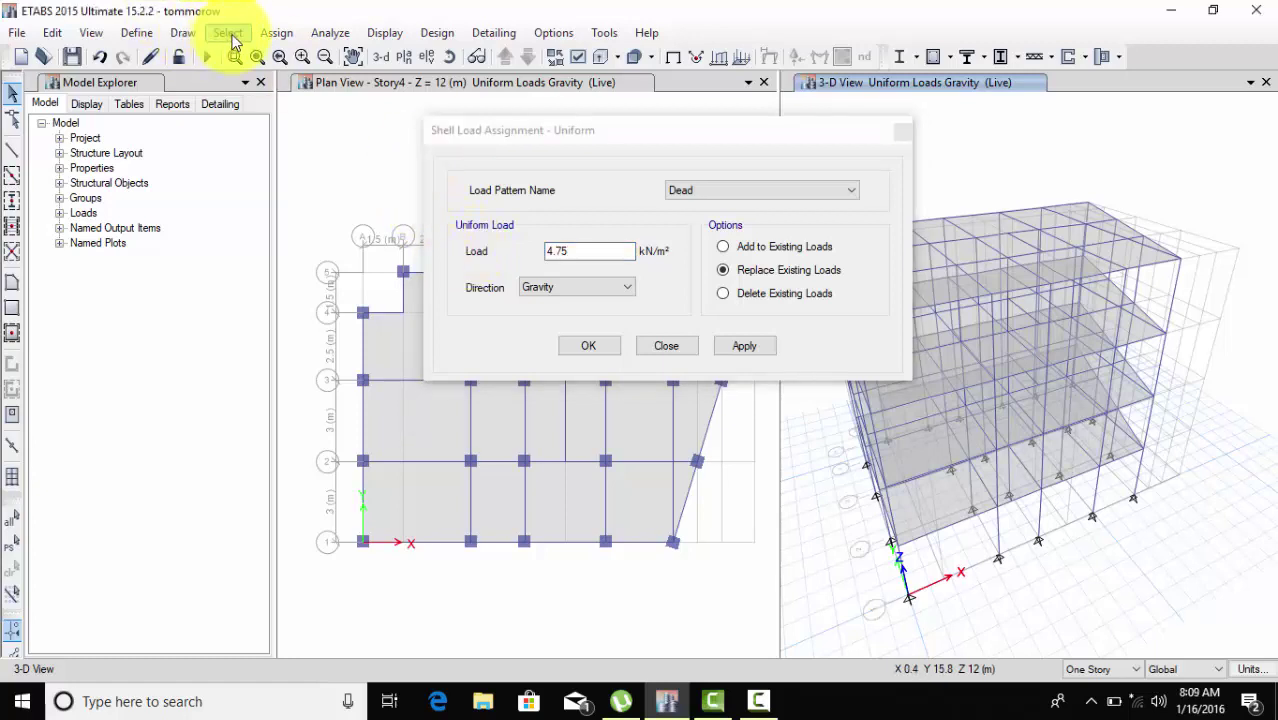
# Step: Select all 52 floor slabs by object type and apply the 4.75 kN/m² dead load
pyautogui.click(228, 33)
pyautogui.moveTo(313, 57)
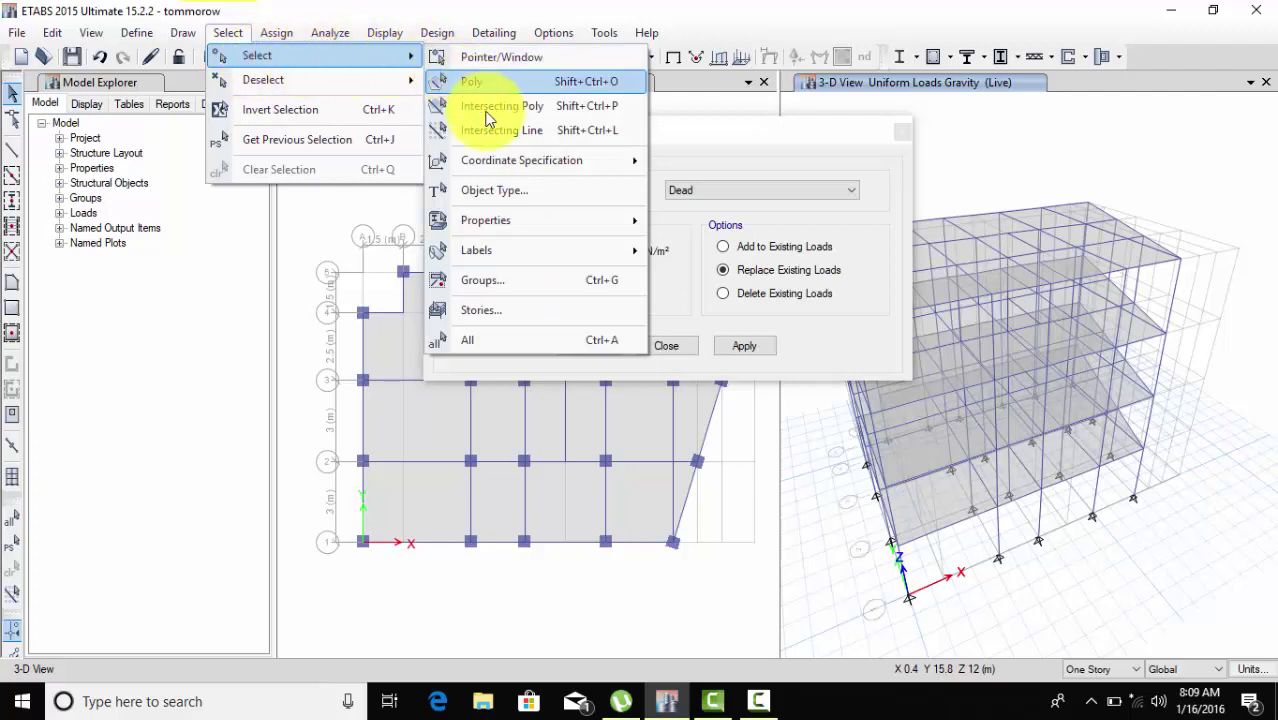
pyautogui.click(491, 190)
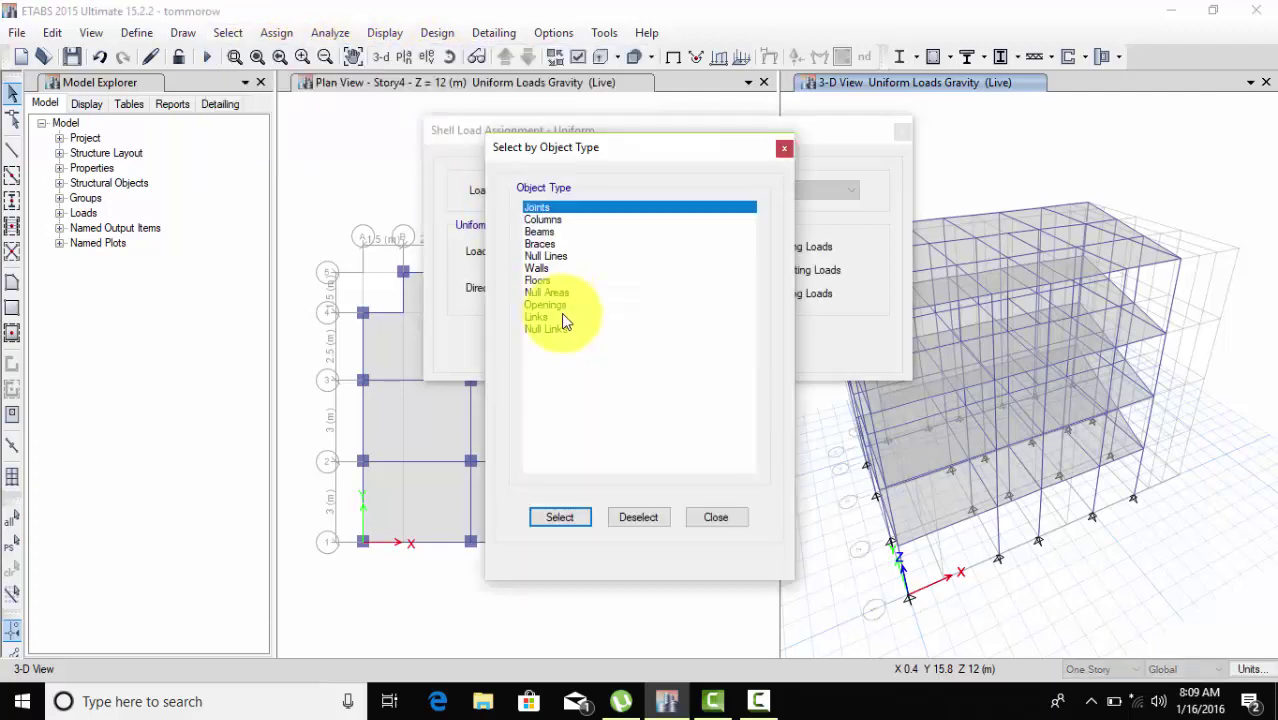
pyautogui.click(537, 280)
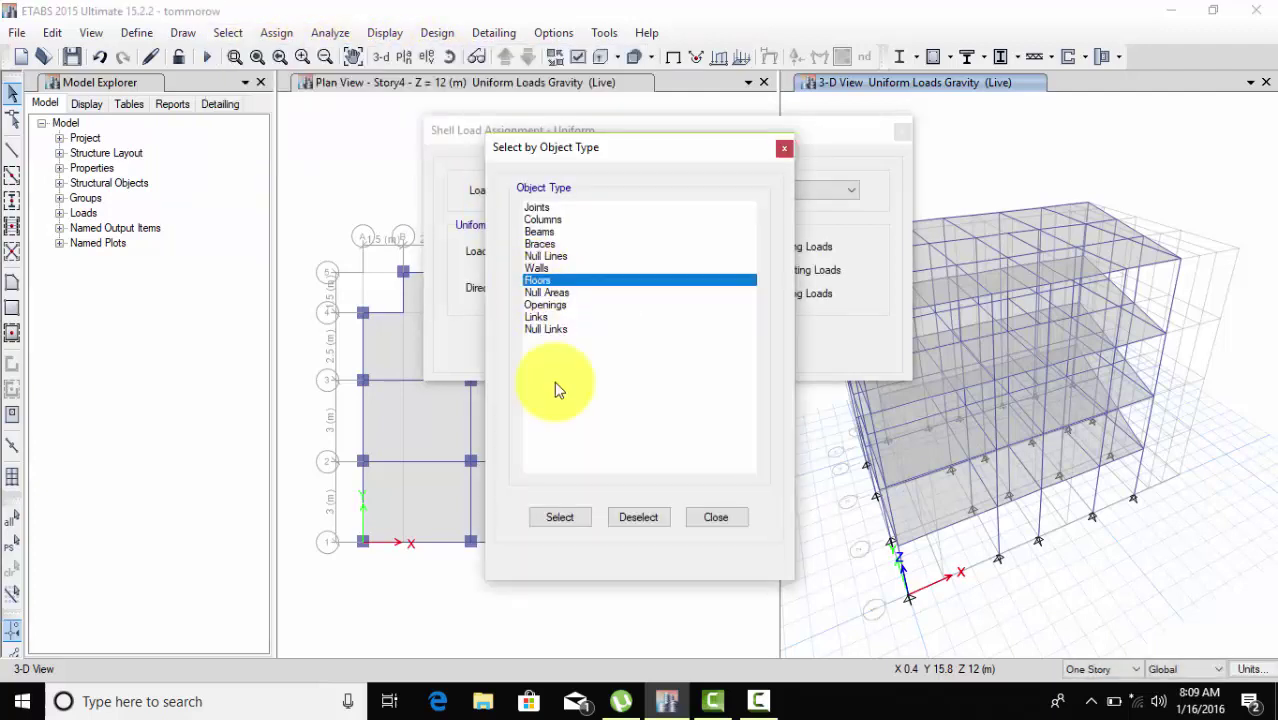
pyautogui.click(566, 518)
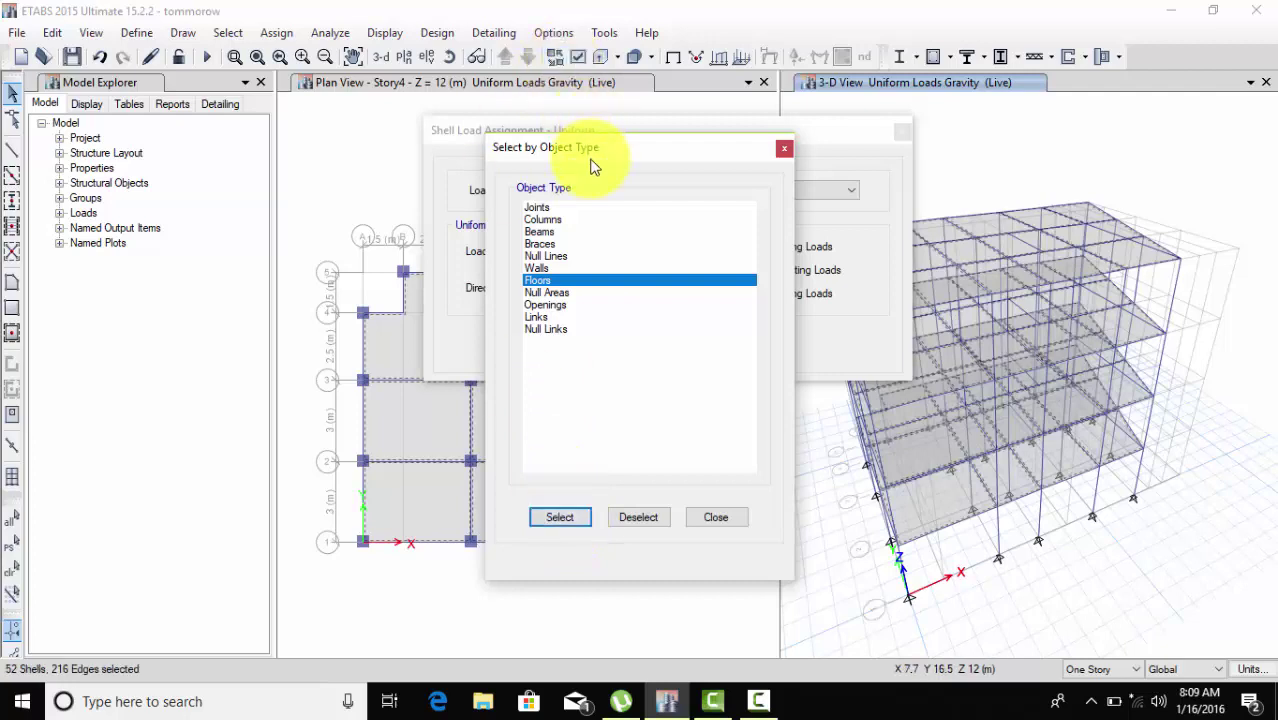
pyautogui.moveTo(590, 150); pyautogui.dragTo(157, 84)
pyautogui.click(746, 346)
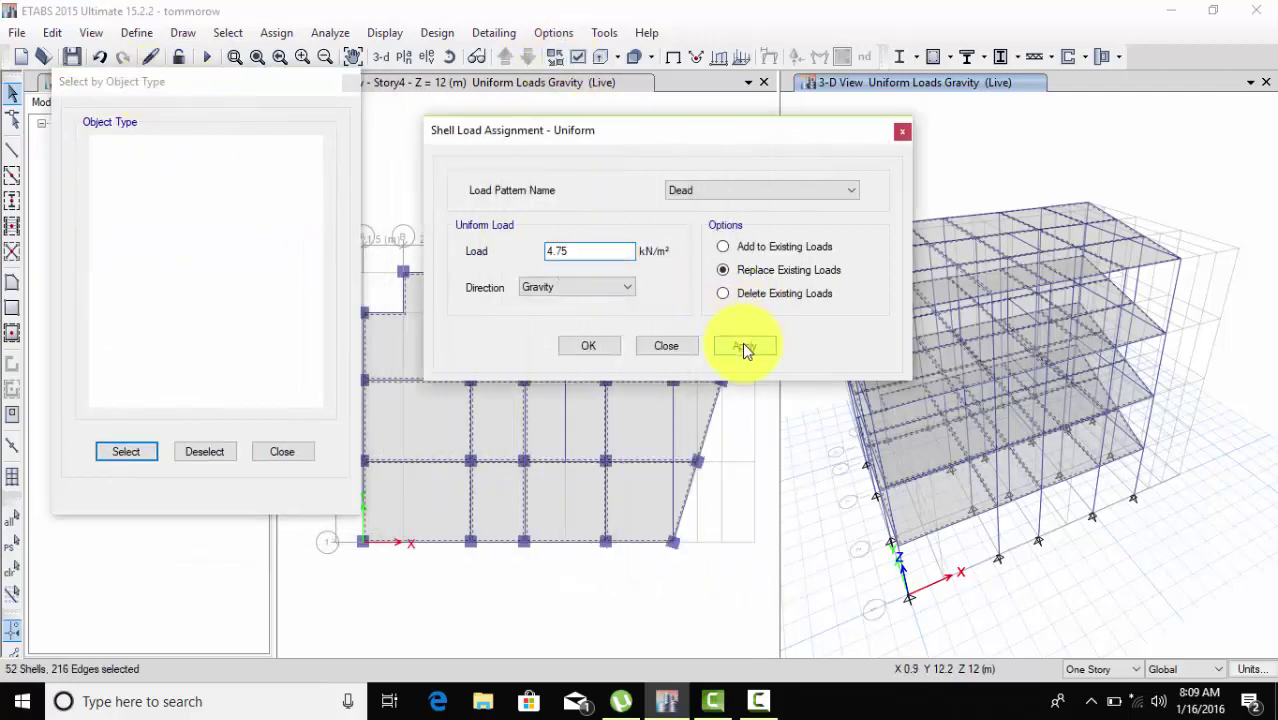
# Step: Switch to the Live pattern and apply 4 kN/m² to all reselected floors
pyautogui.click(731, 196)
pyautogui.click(724, 216)
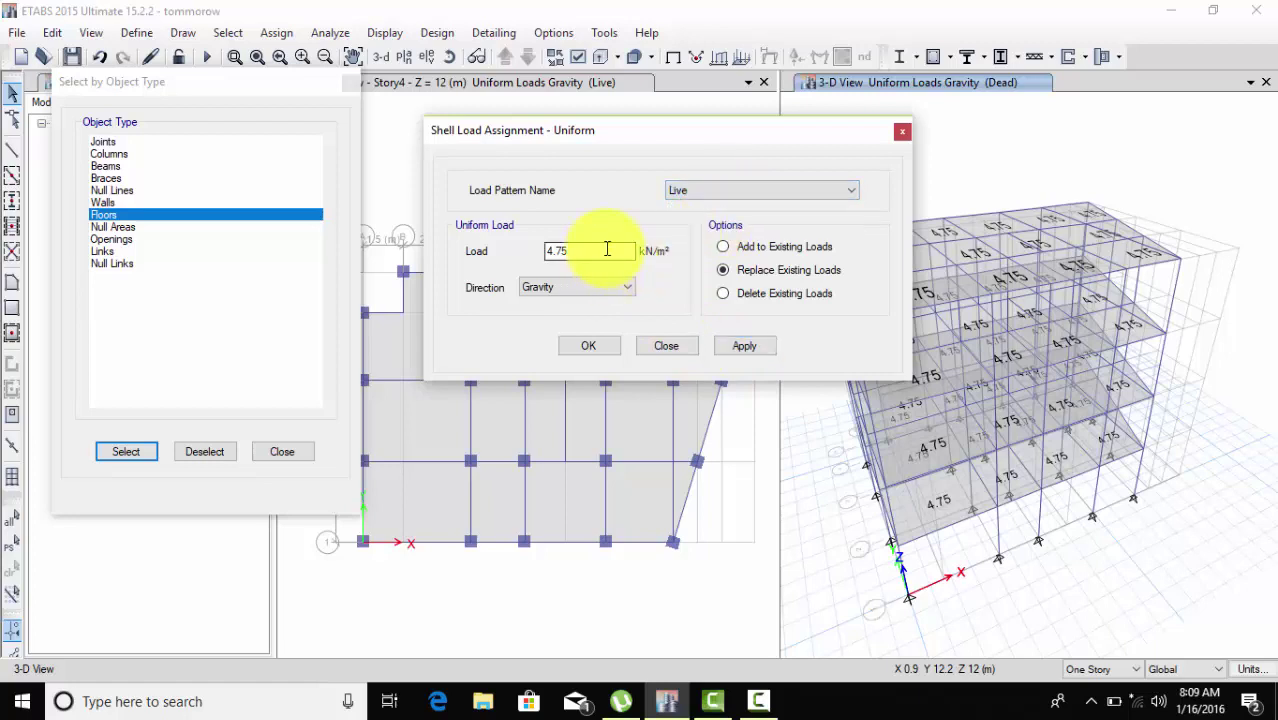
pyautogui.moveTo(608, 250); pyautogui.dragTo(516, 251)
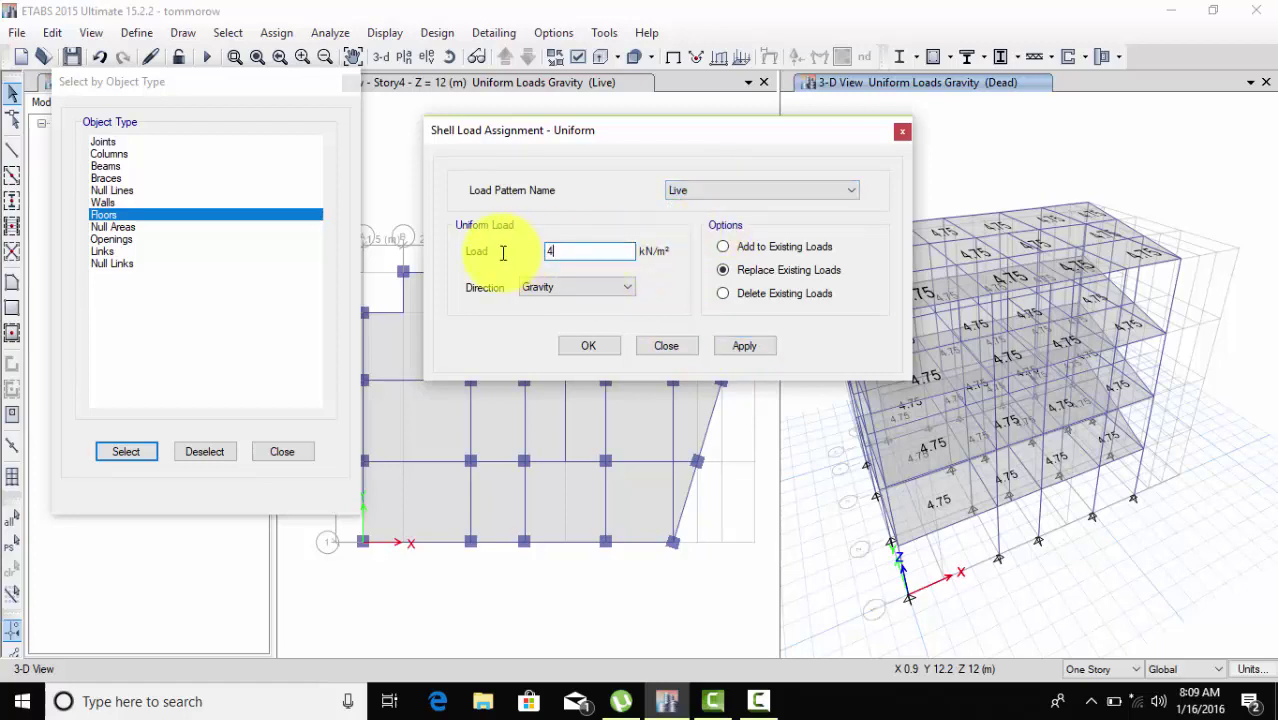
pyautogui.click(117, 451)
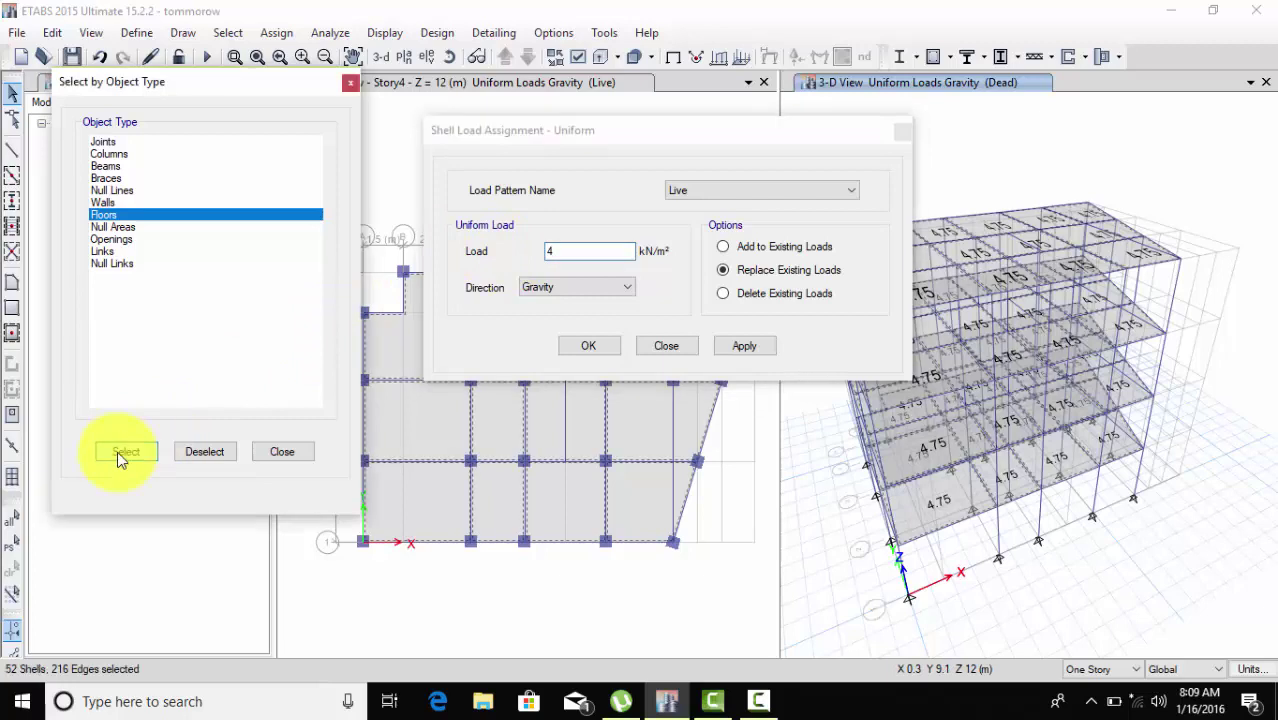
pyautogui.click(744, 346)
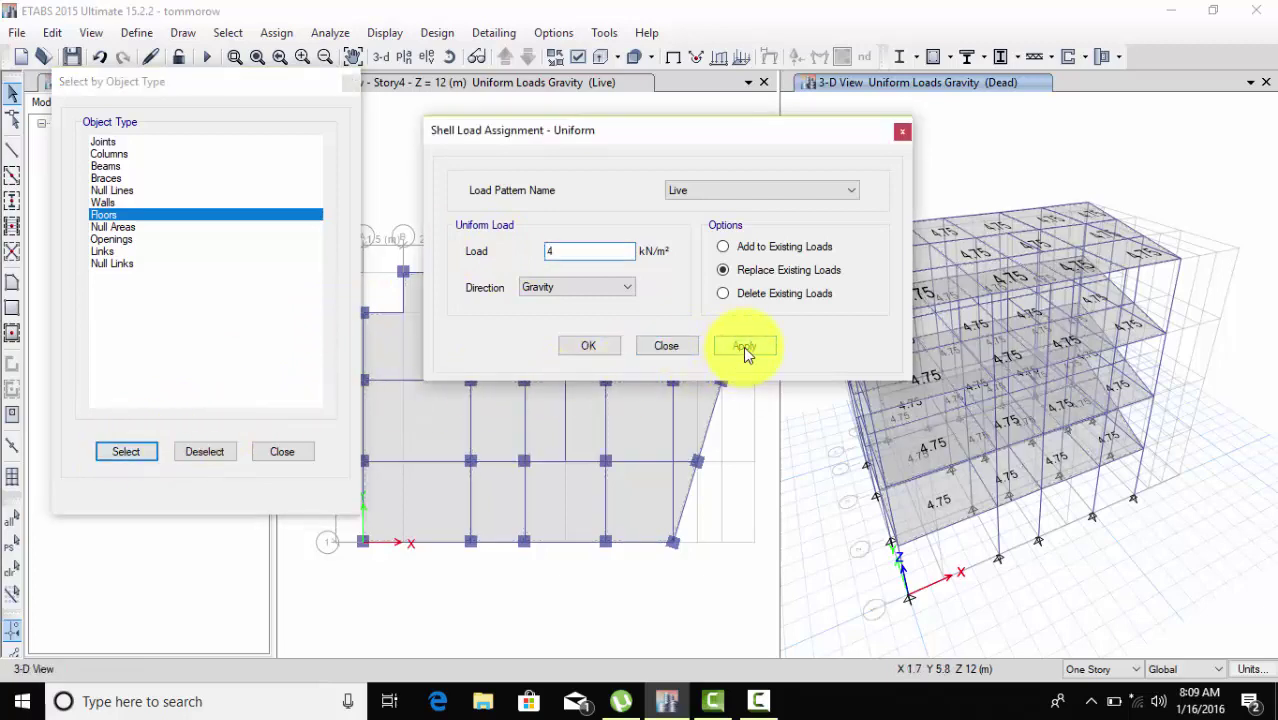
pyautogui.click(587, 348)
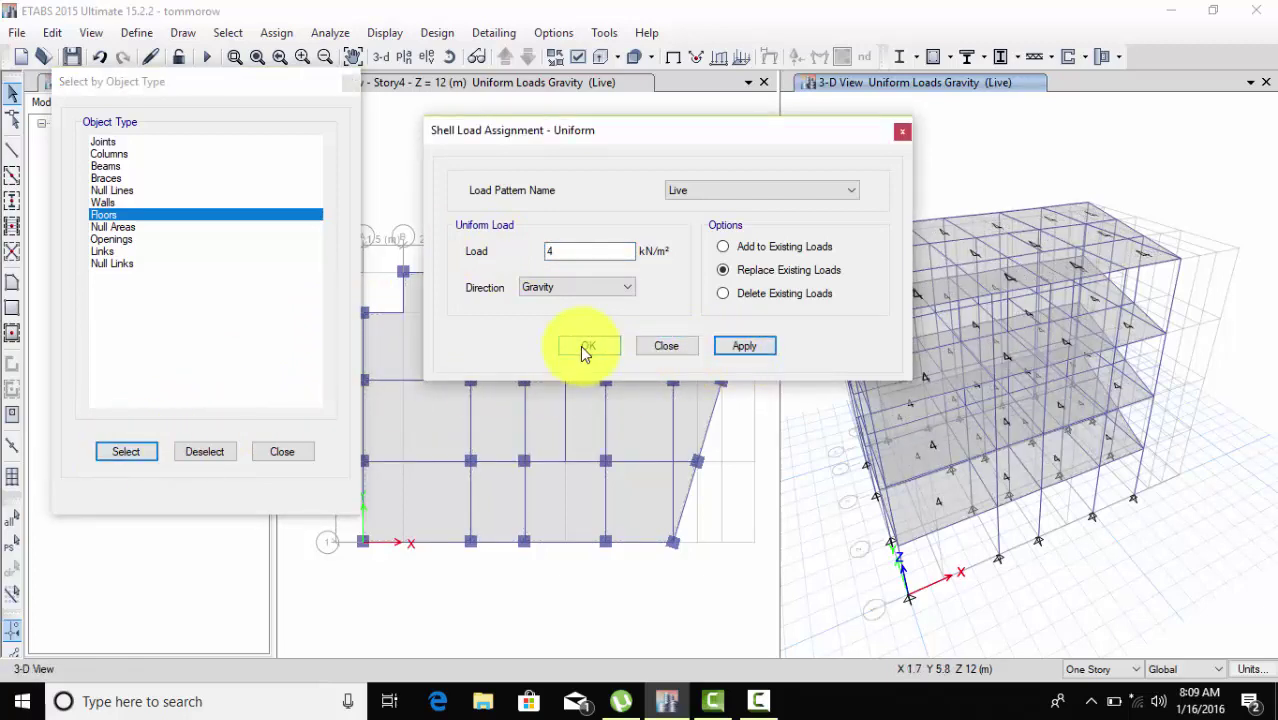
pyautogui.click(902, 130)
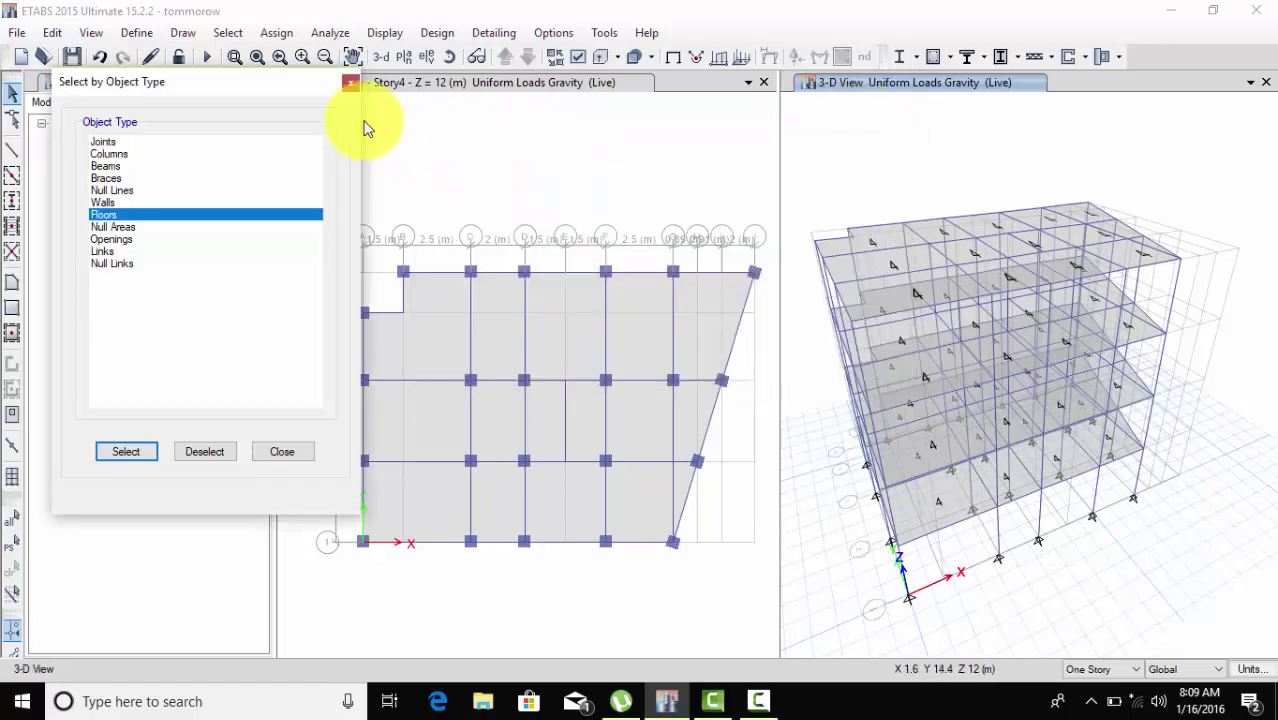
pyautogui.click(348, 84)
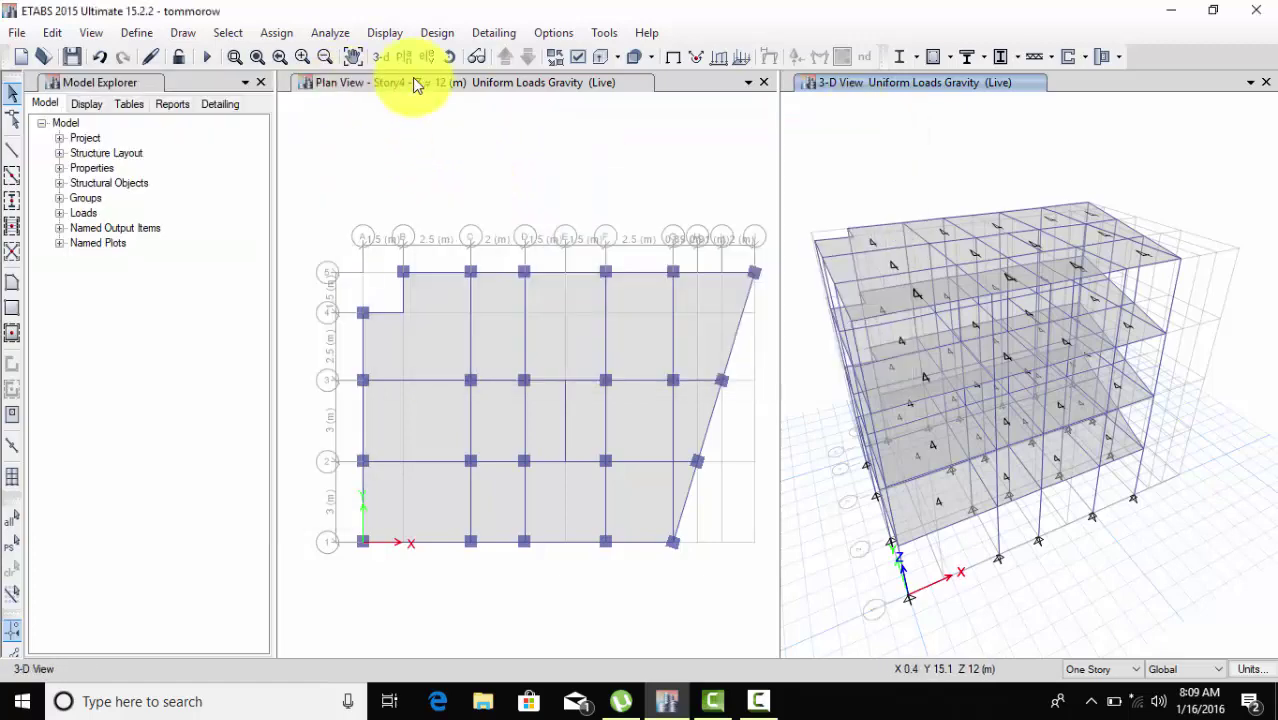
# Step: Open the Distributed frame load settings and bring up the wall-load reference image
pyautogui.click(1170, 12)
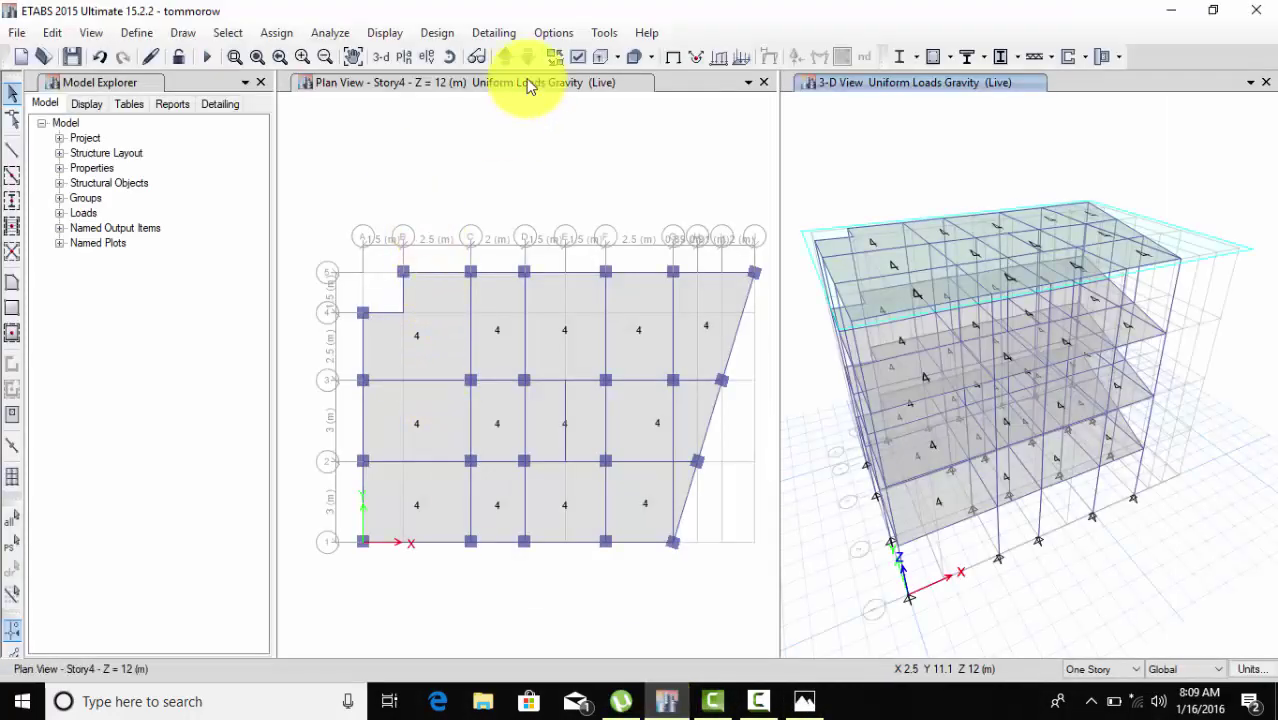
pyautogui.click(274, 33)
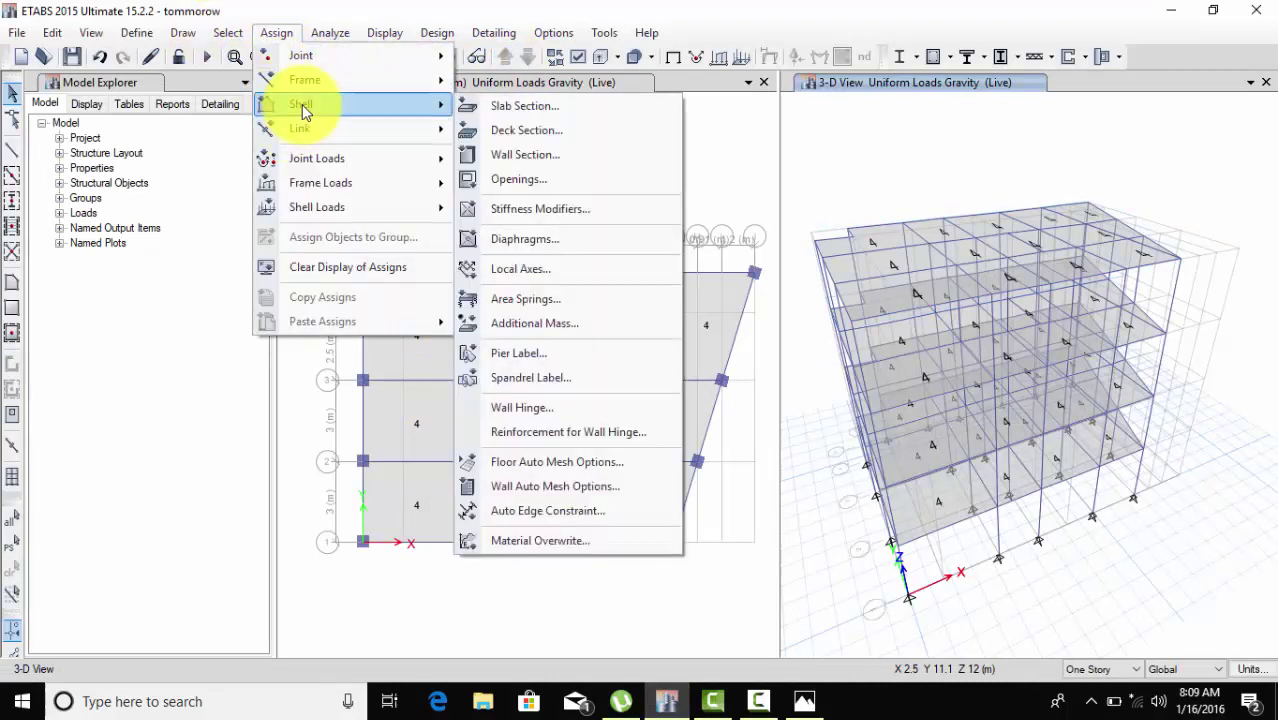
pyautogui.moveTo(316, 201)
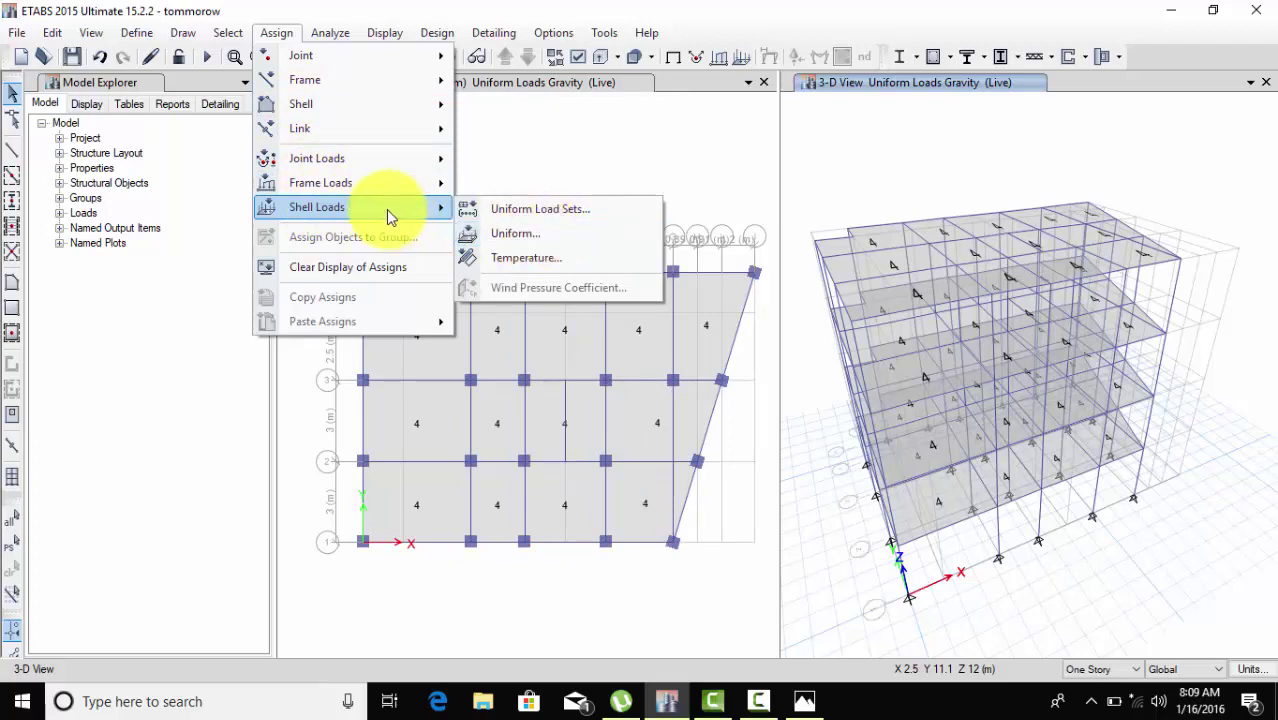
pyautogui.moveTo(386, 186)
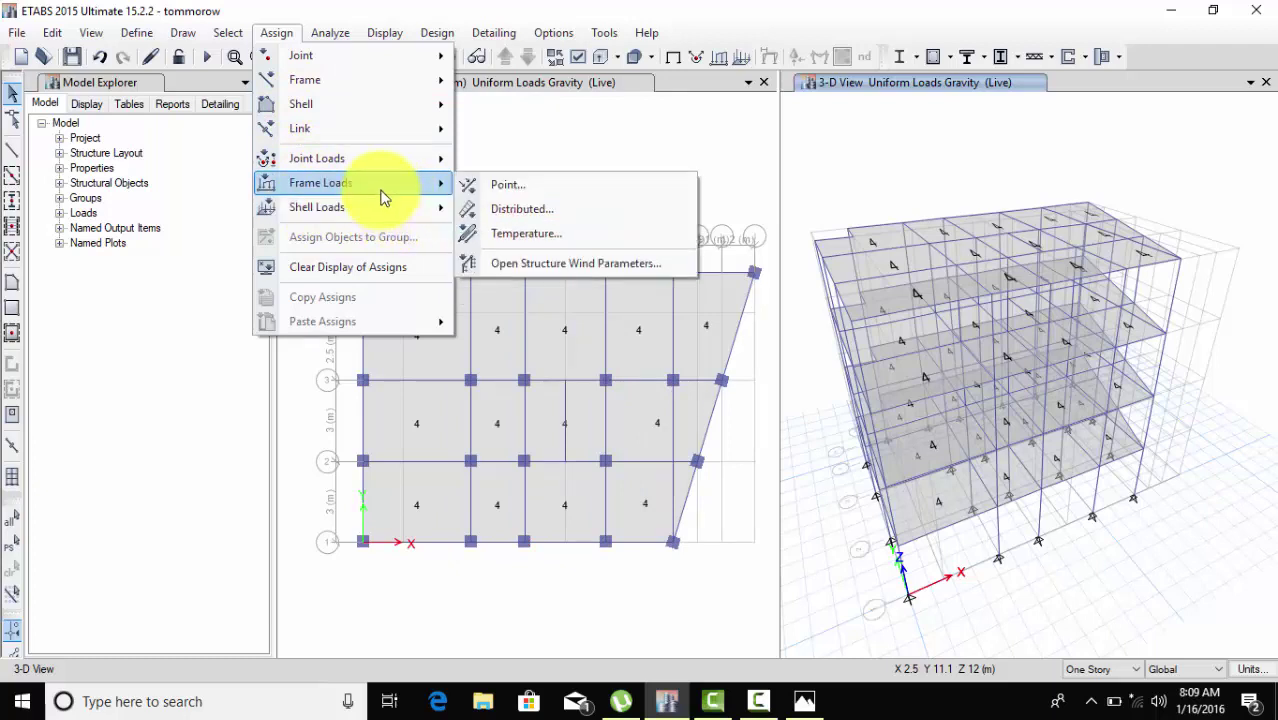
pyautogui.click(530, 216)
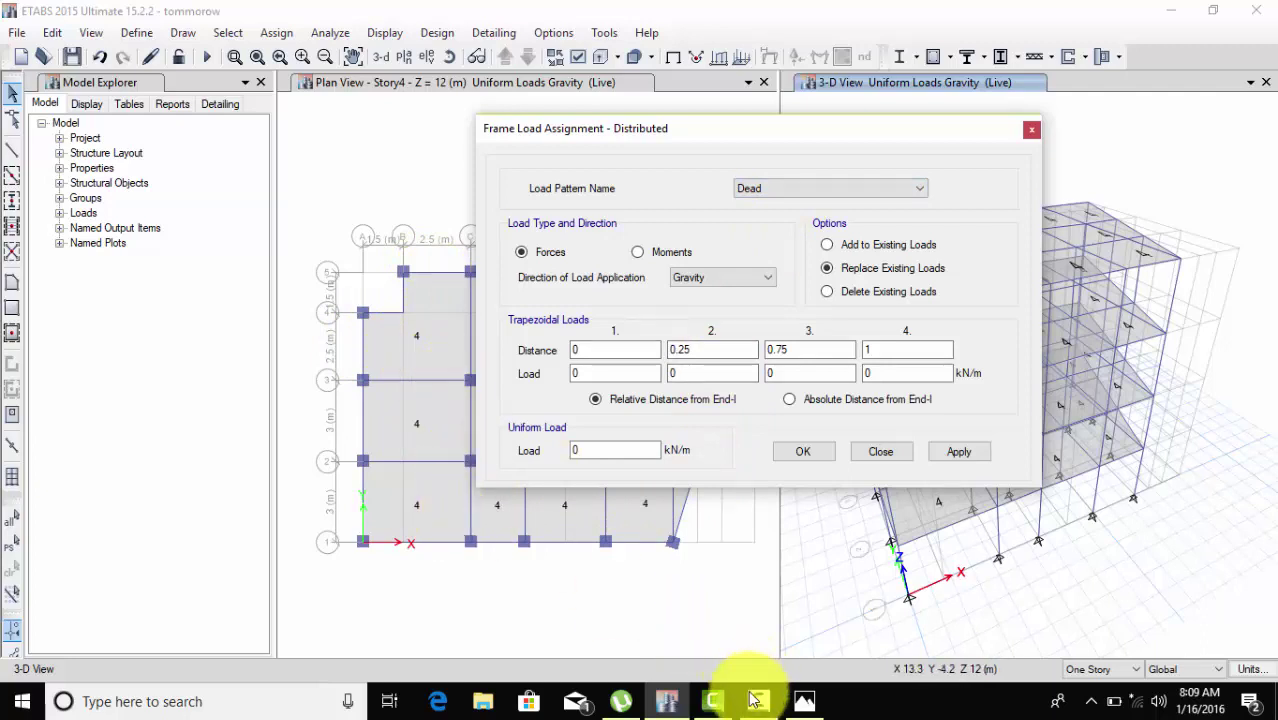
pyautogui.click(805, 703)
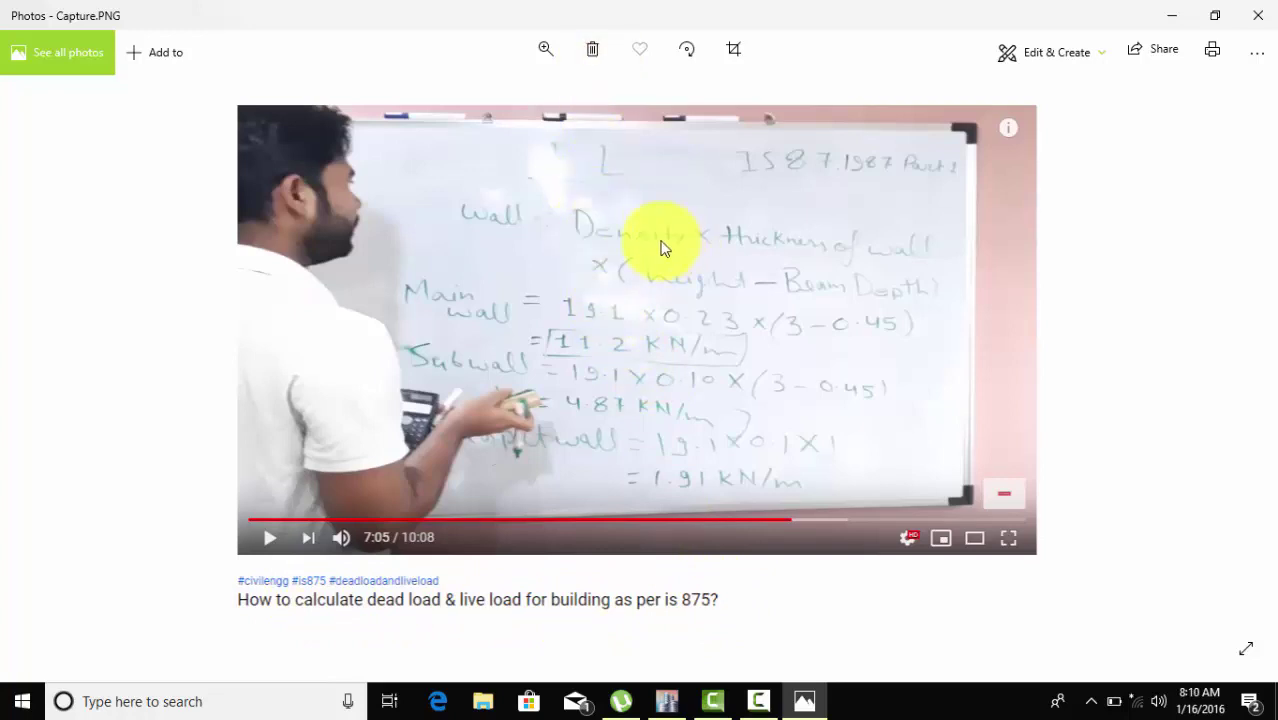
# Step: Zoom the screenshot in to read the 11.2, 4.87 and 1.91 kN/m wall loads
pyautogui.click(541, 44)
pyautogui.moveTo(471, 99); pyautogui.dragTo(492, 100)
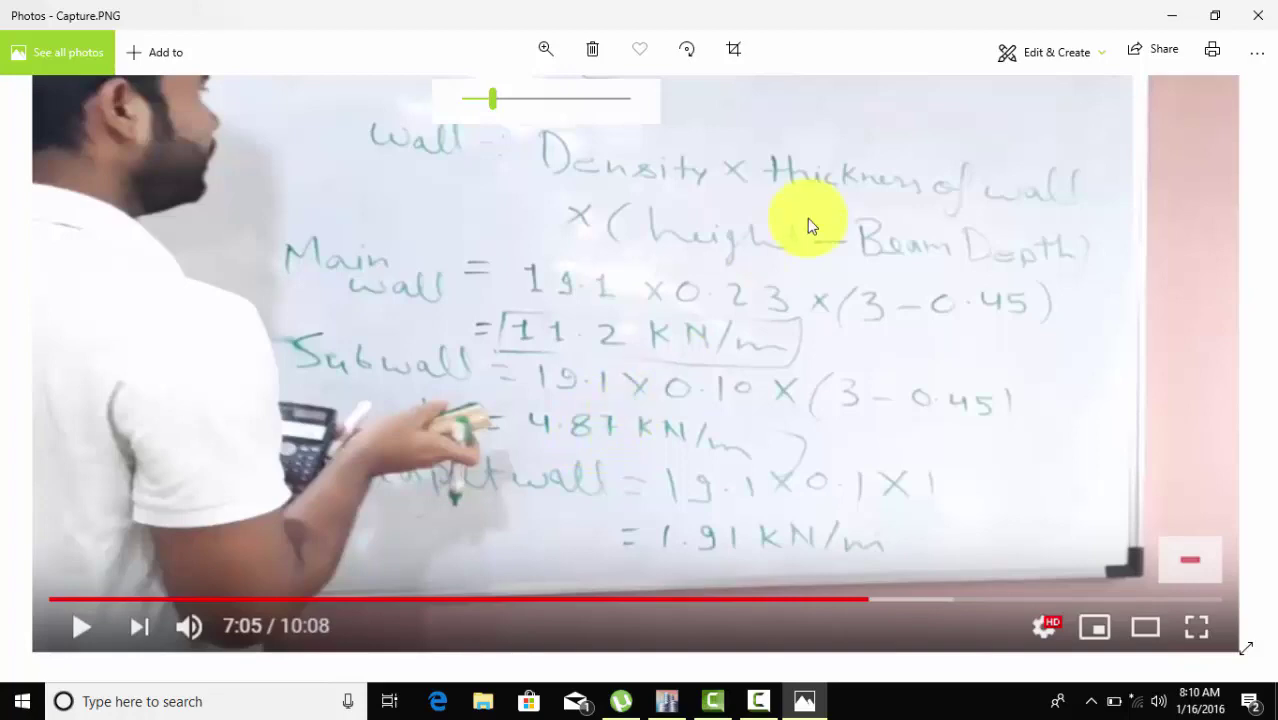
# Step: Return to the model and make selections apply to Similar Stories
pyautogui.click(1173, 23)
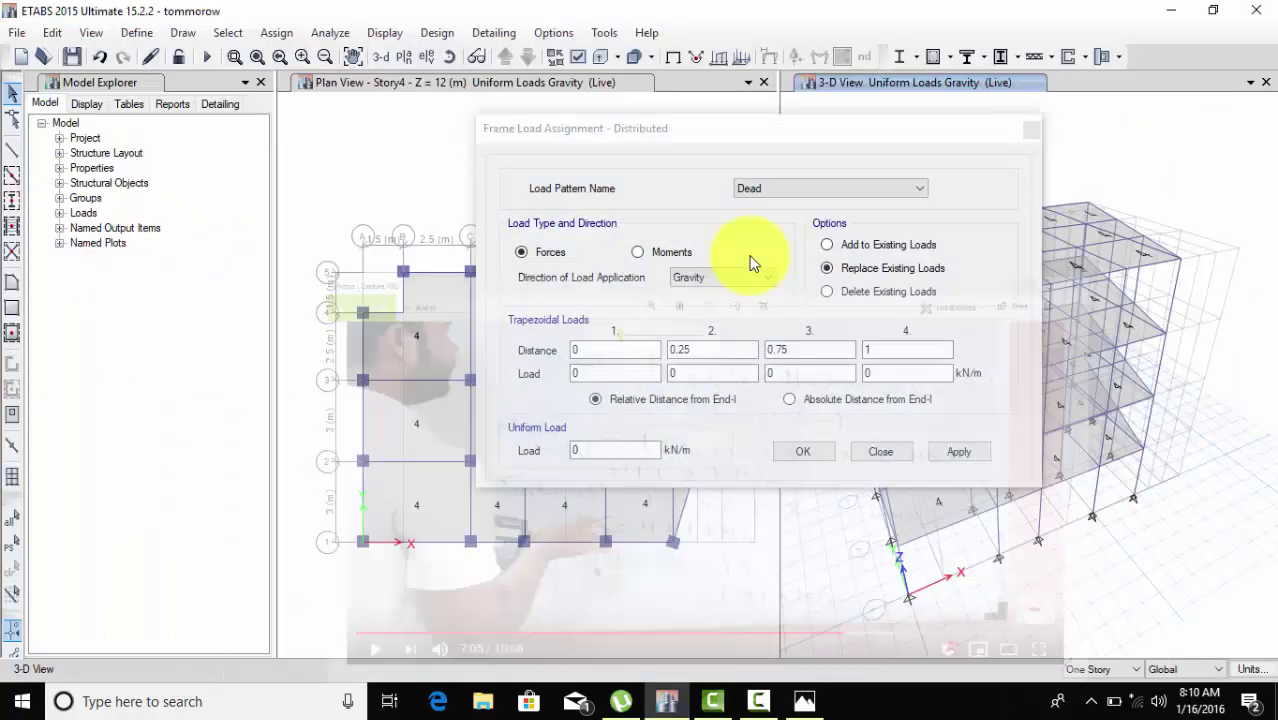
pyautogui.moveTo(845, 128); pyautogui.dragTo(1090, 58)
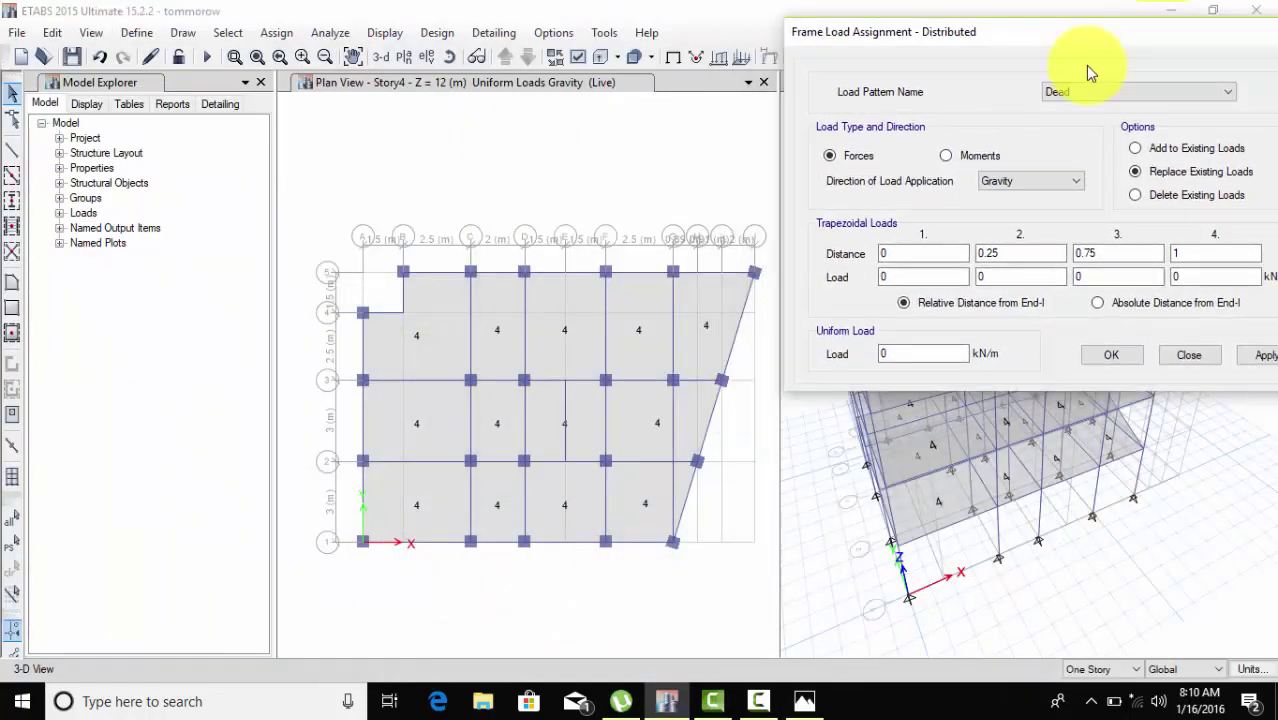
pyautogui.click(1100, 669)
pyautogui.click(1096, 710)
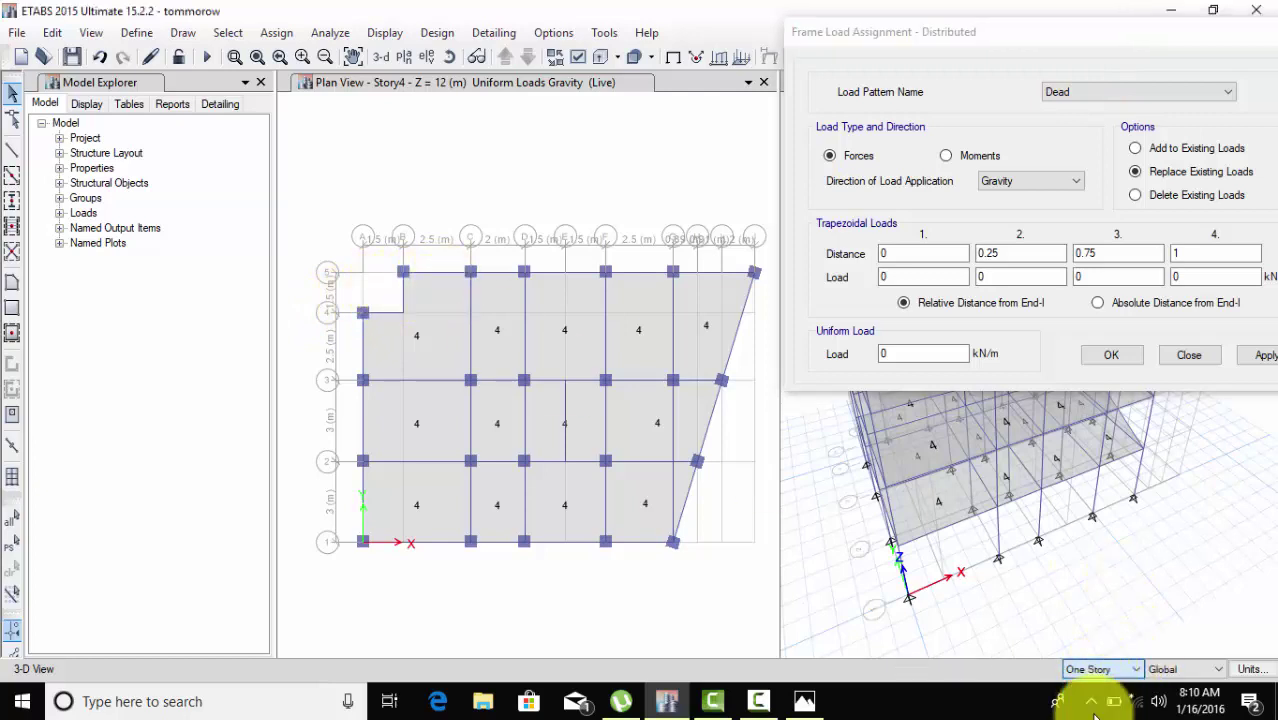
# Step: Select the Story4 perimeter beams along grid lines 5, 1, A and the slanted right edge
pyautogui.click(431, 271)
pyautogui.click(497, 273)
pyautogui.click(599, 277)
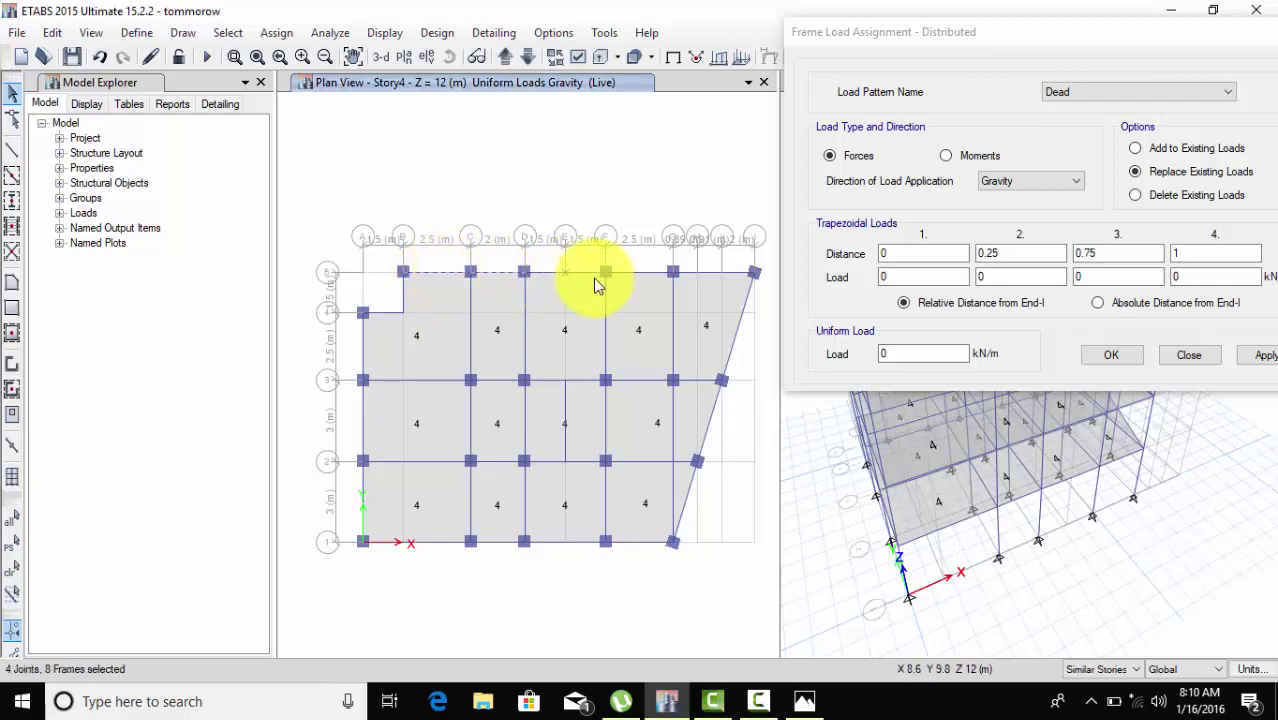
pyautogui.click(571, 277)
pyautogui.click(562, 277)
pyautogui.click(647, 274)
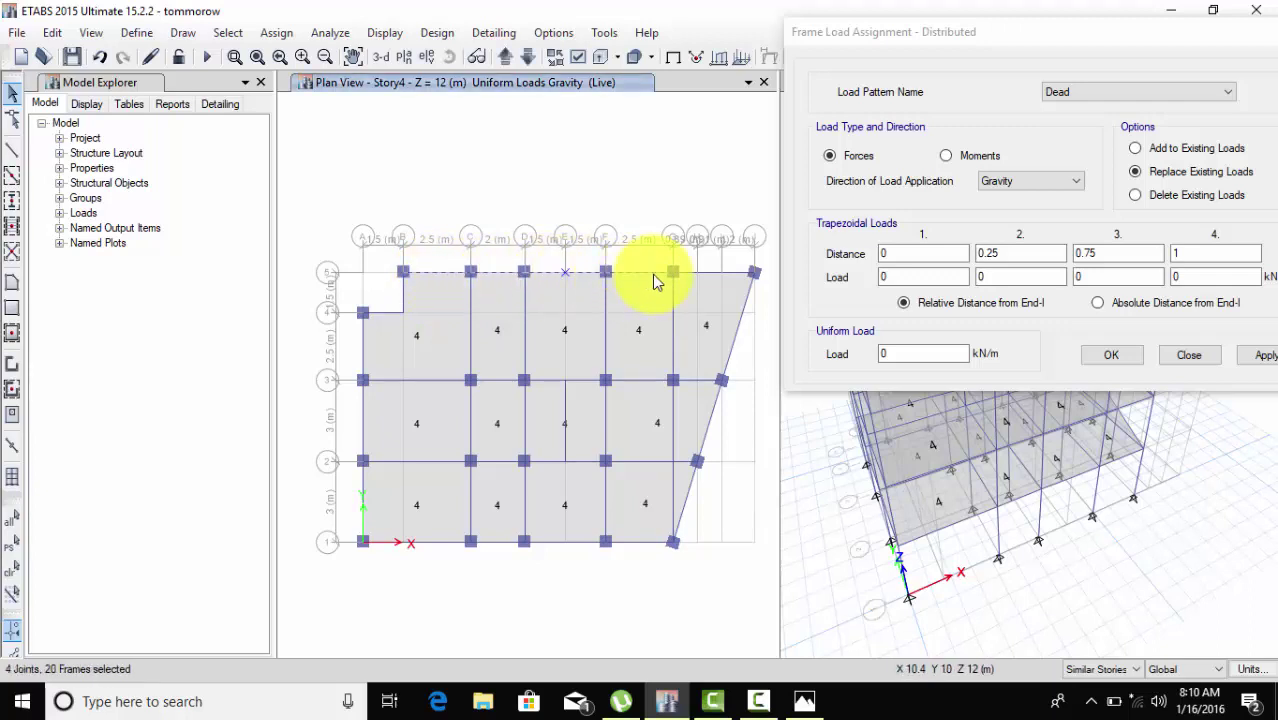
pyautogui.click(747, 293)
pyautogui.click(710, 420)
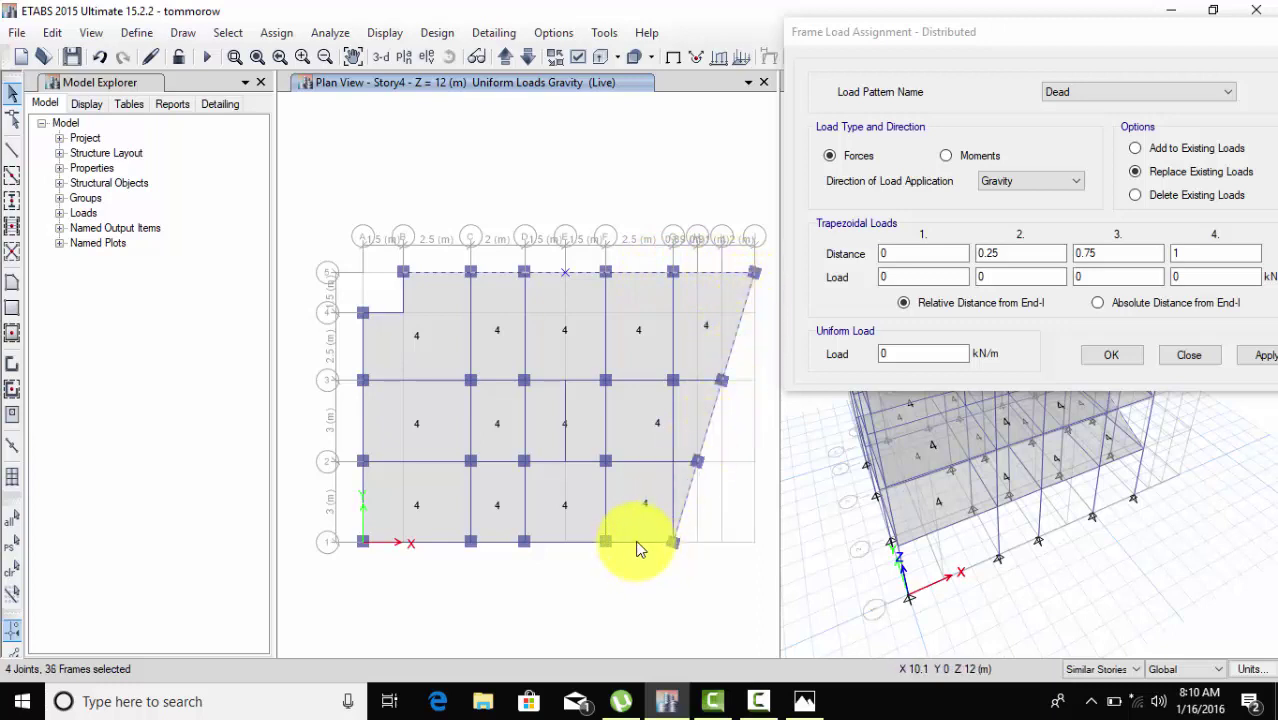
pyautogui.click(565, 543)
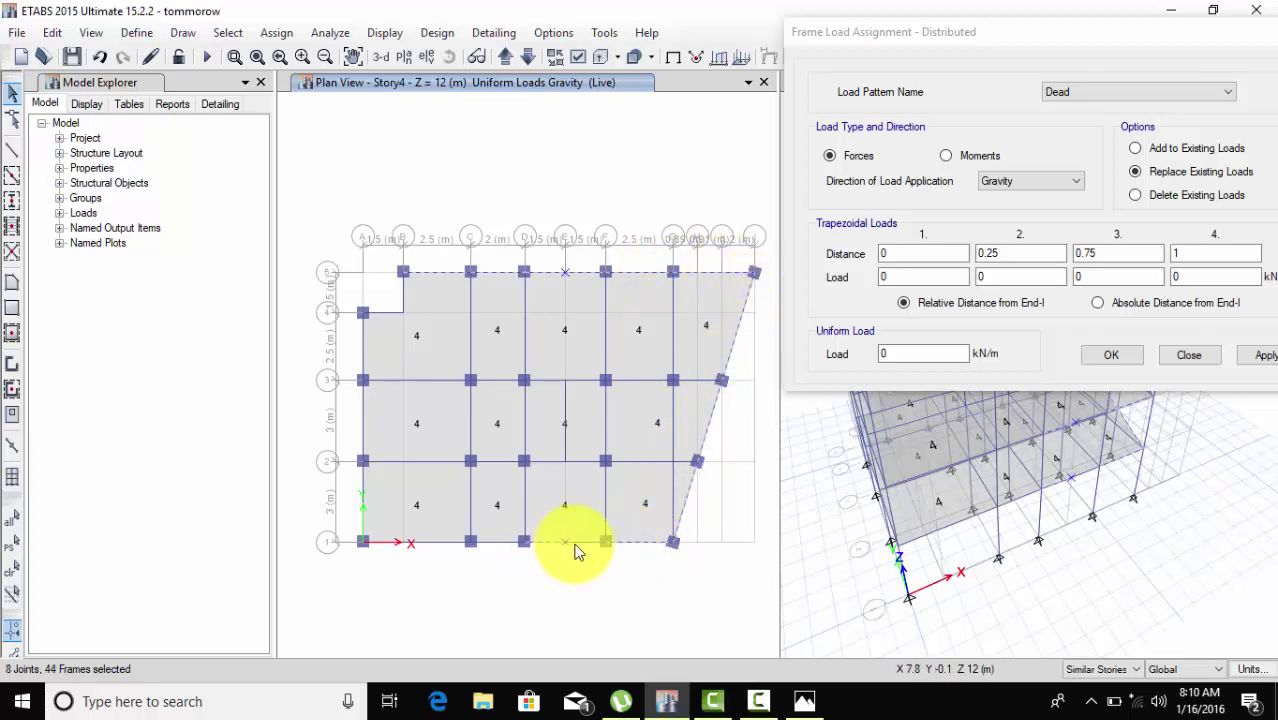
pyautogui.click(506, 543)
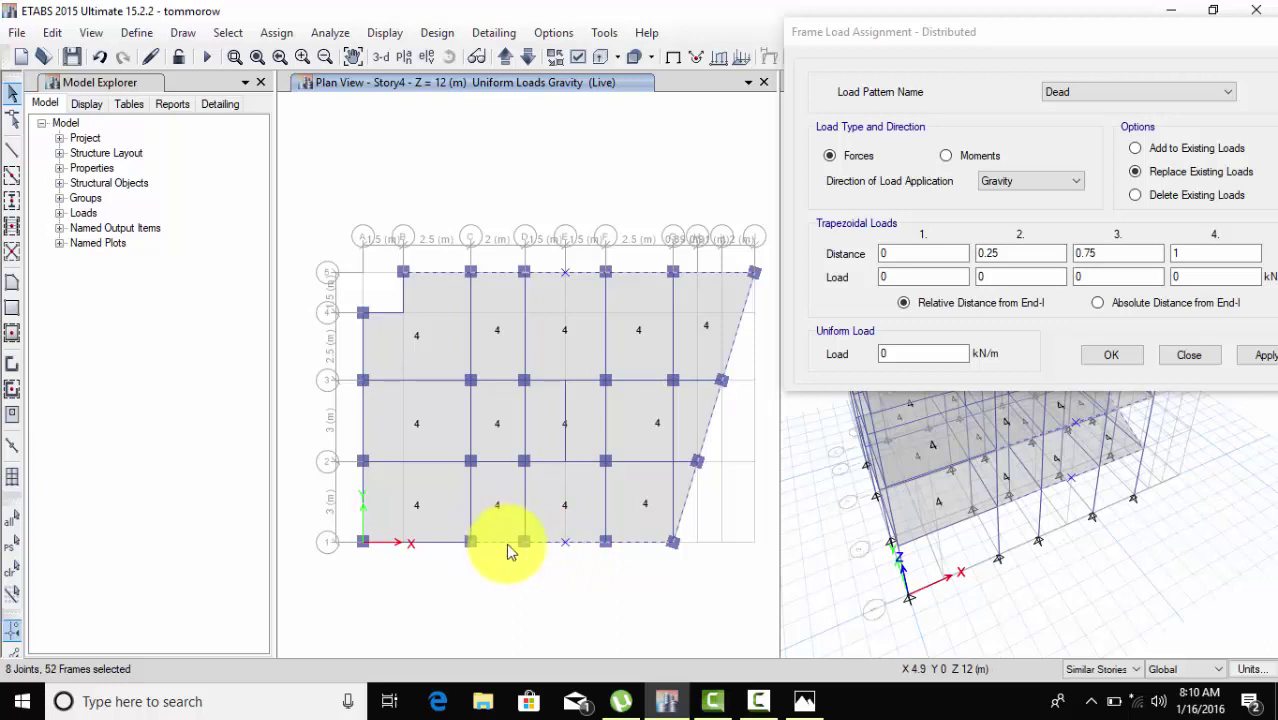
pyautogui.click(425, 542)
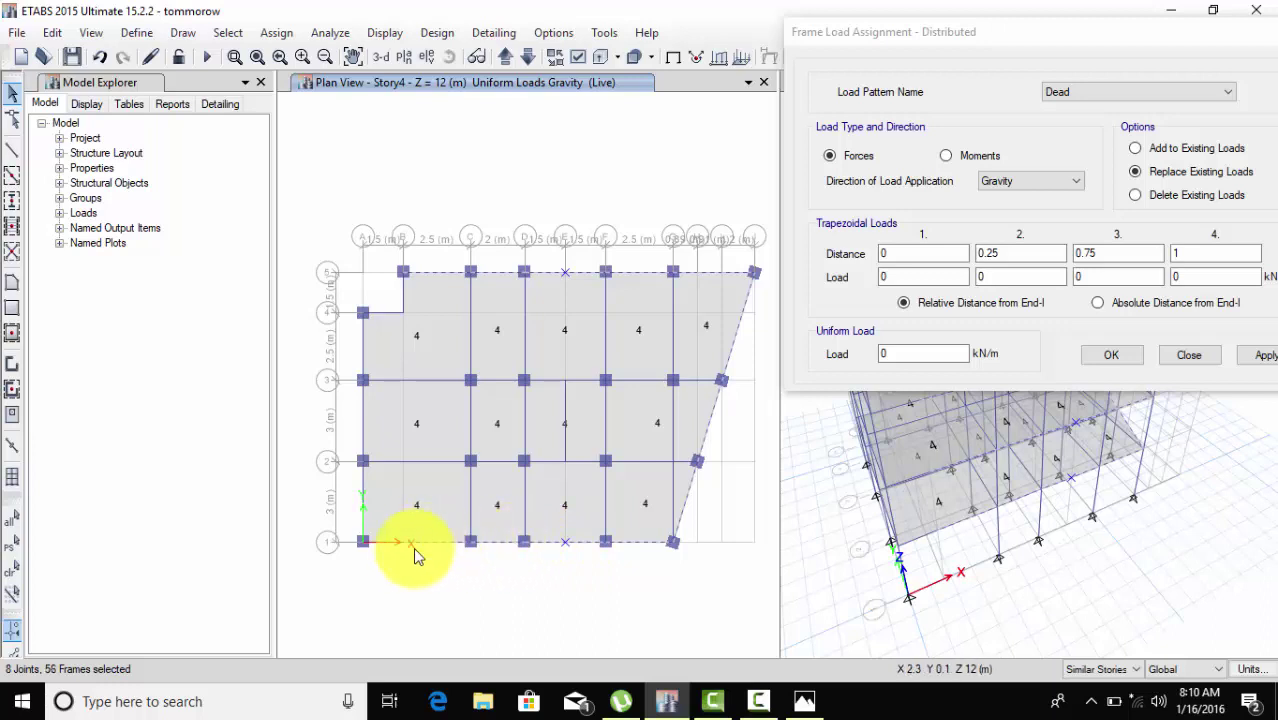
pyautogui.click(364, 490)
pyautogui.click(364, 350)
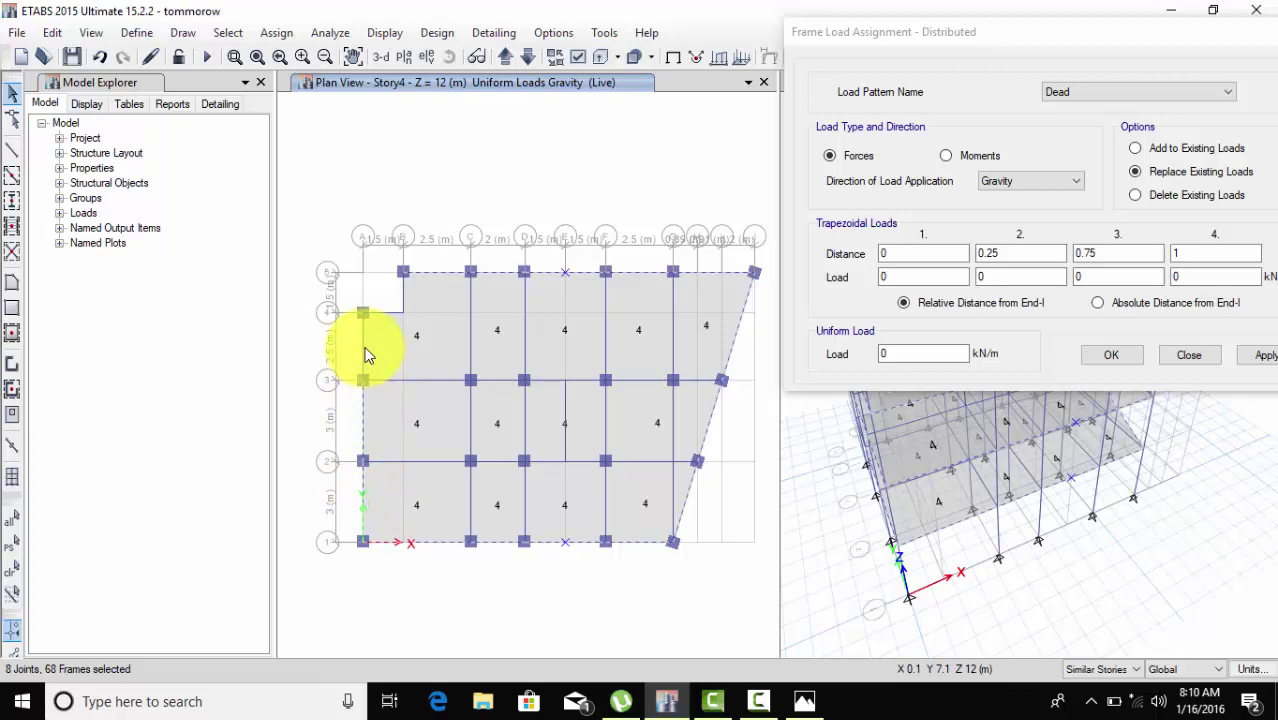
pyautogui.click(404, 308)
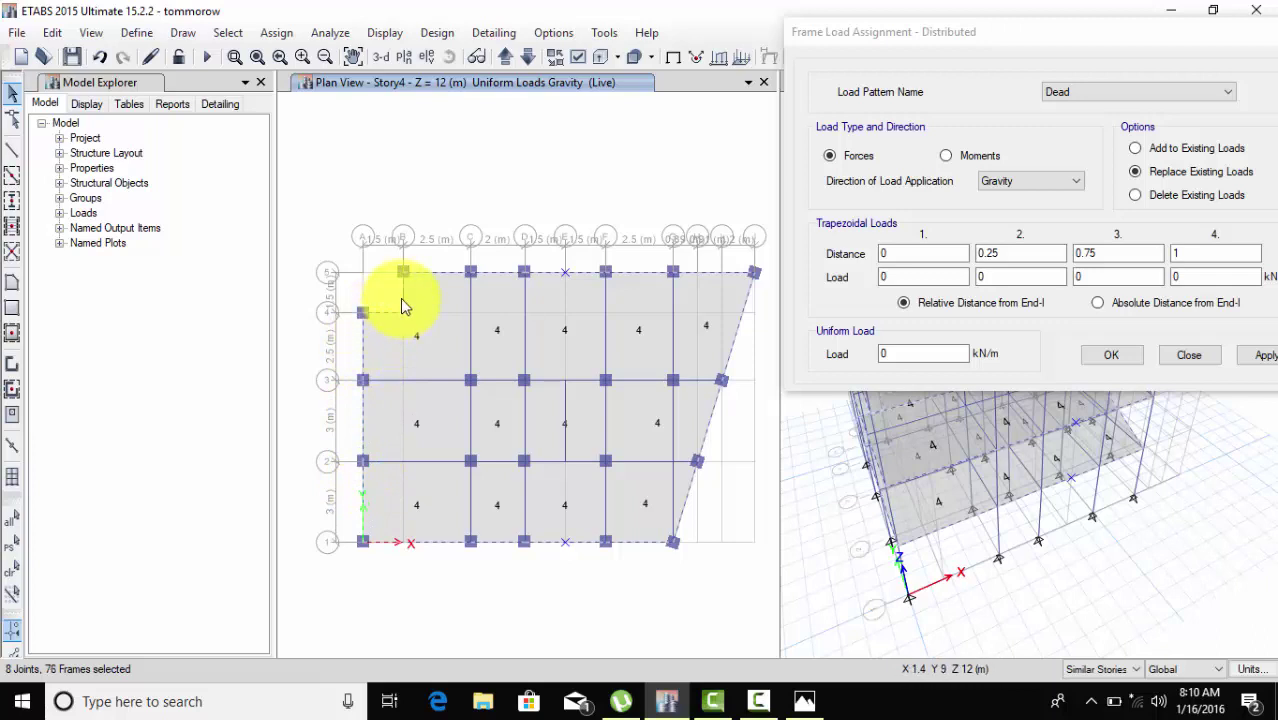
# Step: Enter 11.2 kN/m as the uniform dead load for the perimeter beams
pyautogui.doubleClick(885, 354)
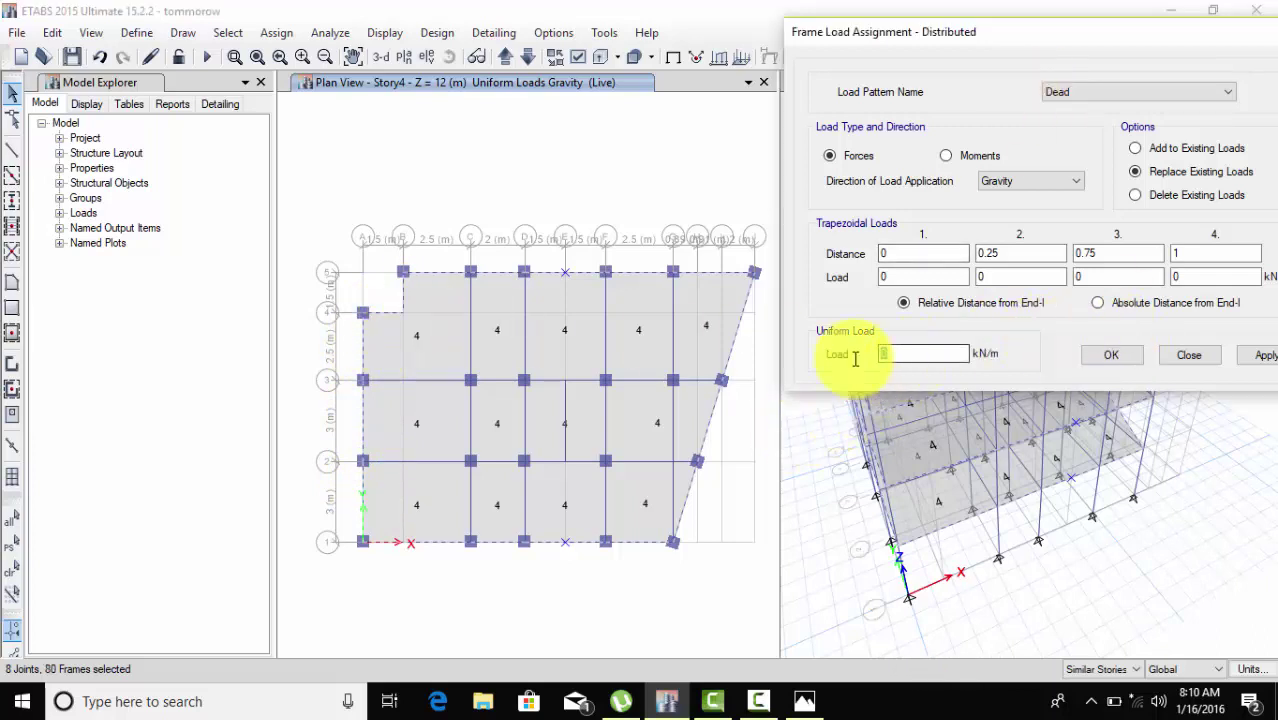
pyautogui.write('11.2')
pyautogui.moveTo(1070, 40); pyautogui.dragTo(787, 60)
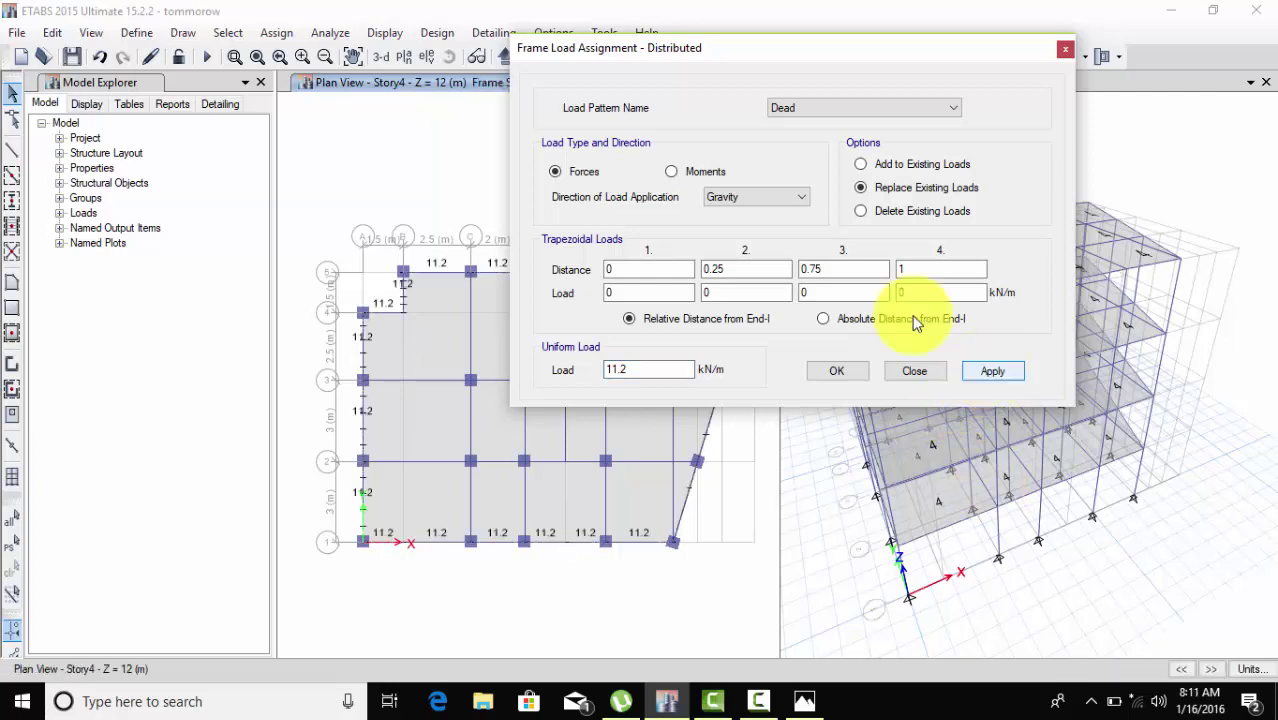
pyautogui.moveTo(741, 49); pyautogui.dragTo(880, 49)
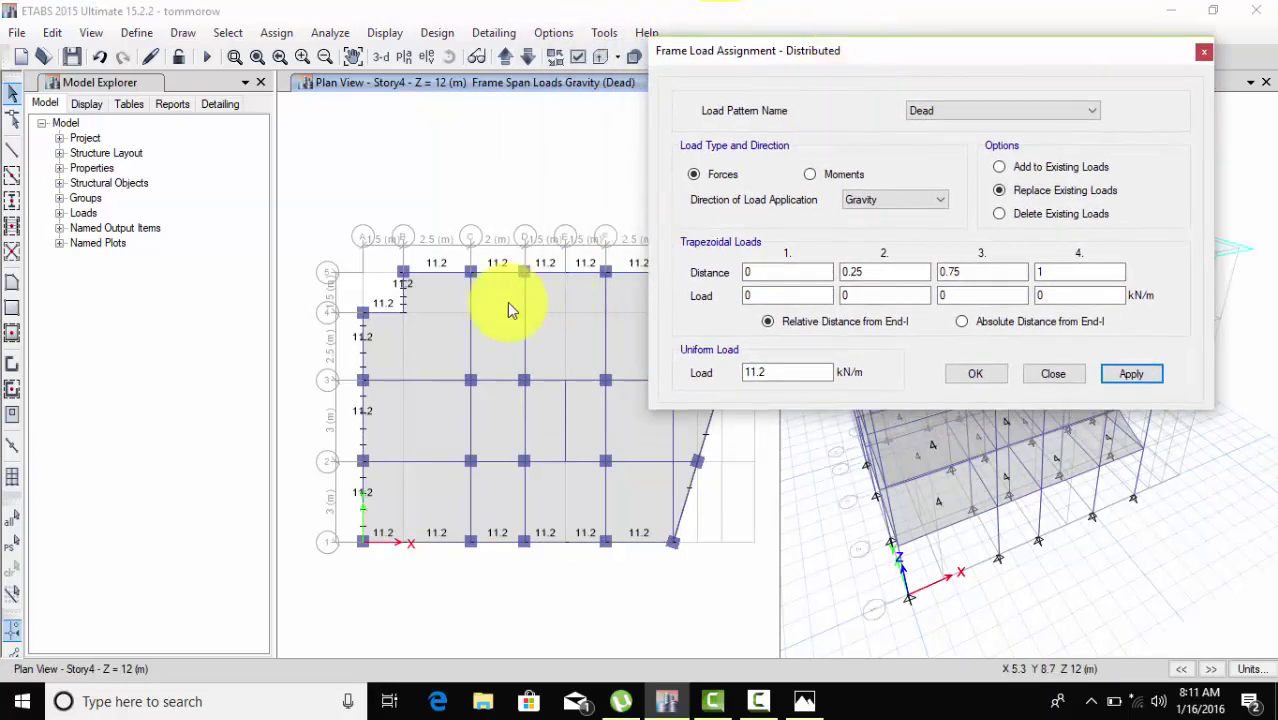
# Step: Select the interior beams across the upper plan, along grid F and grid line 3
pyautogui.click(470, 336)
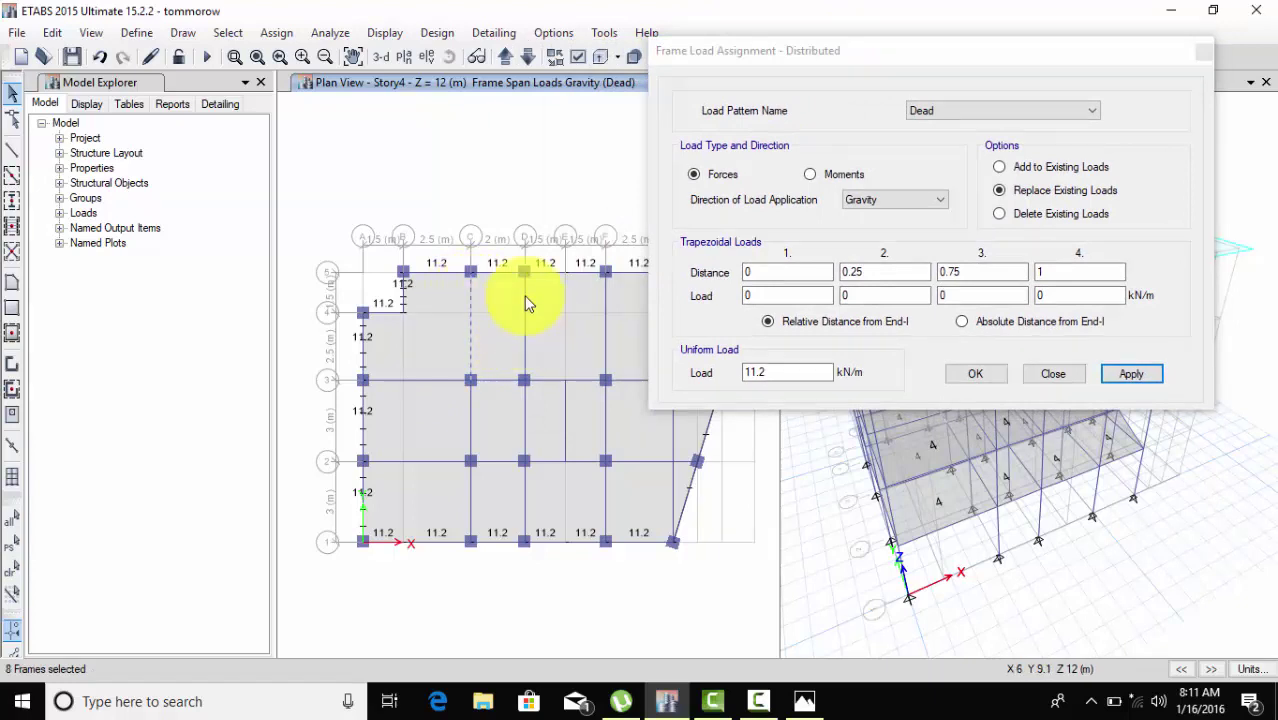
pyautogui.click(524, 337)
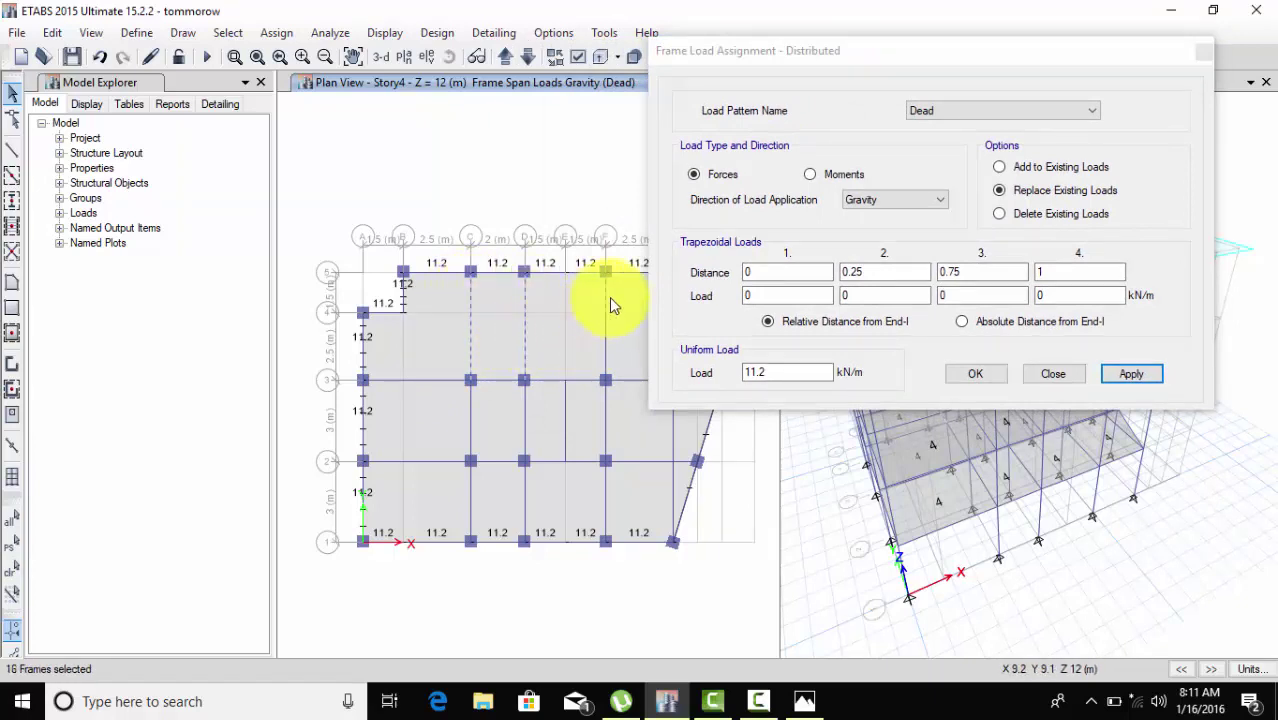
pyautogui.click(609, 345)
pyautogui.moveTo(756, 55); pyautogui.dragTo(886, 148)
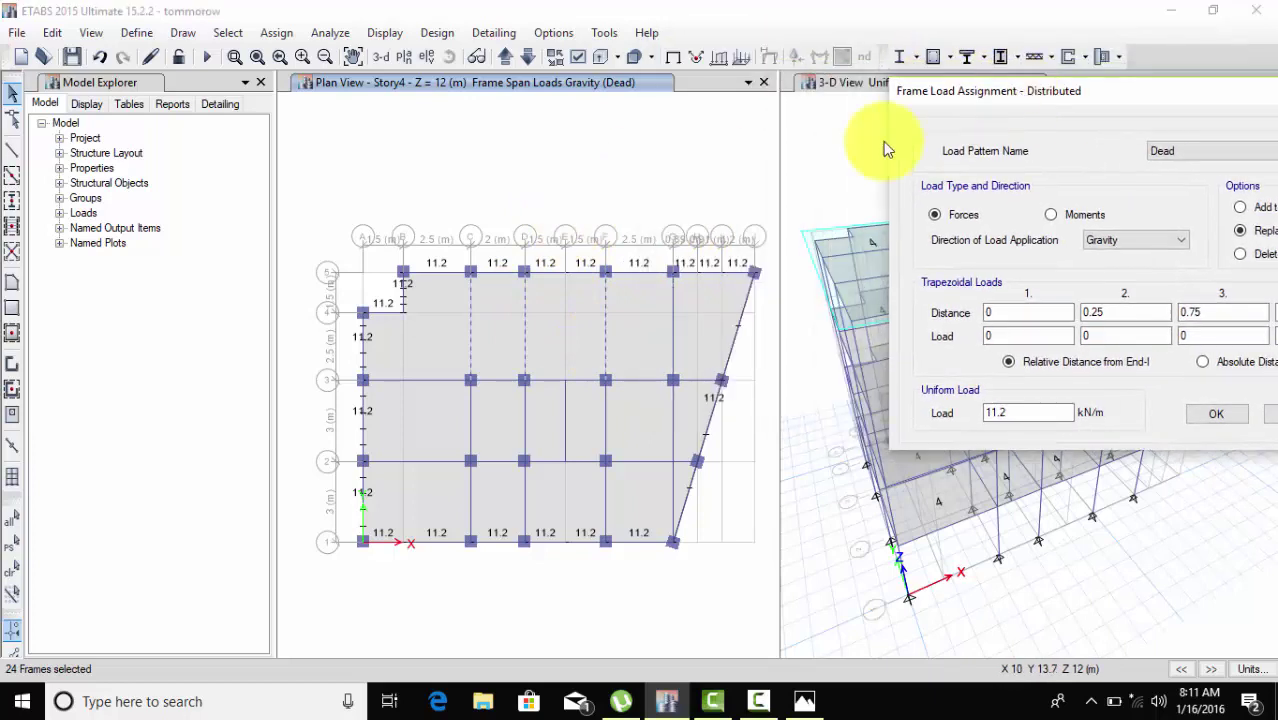
pyautogui.click(676, 336)
pyautogui.click(672, 437)
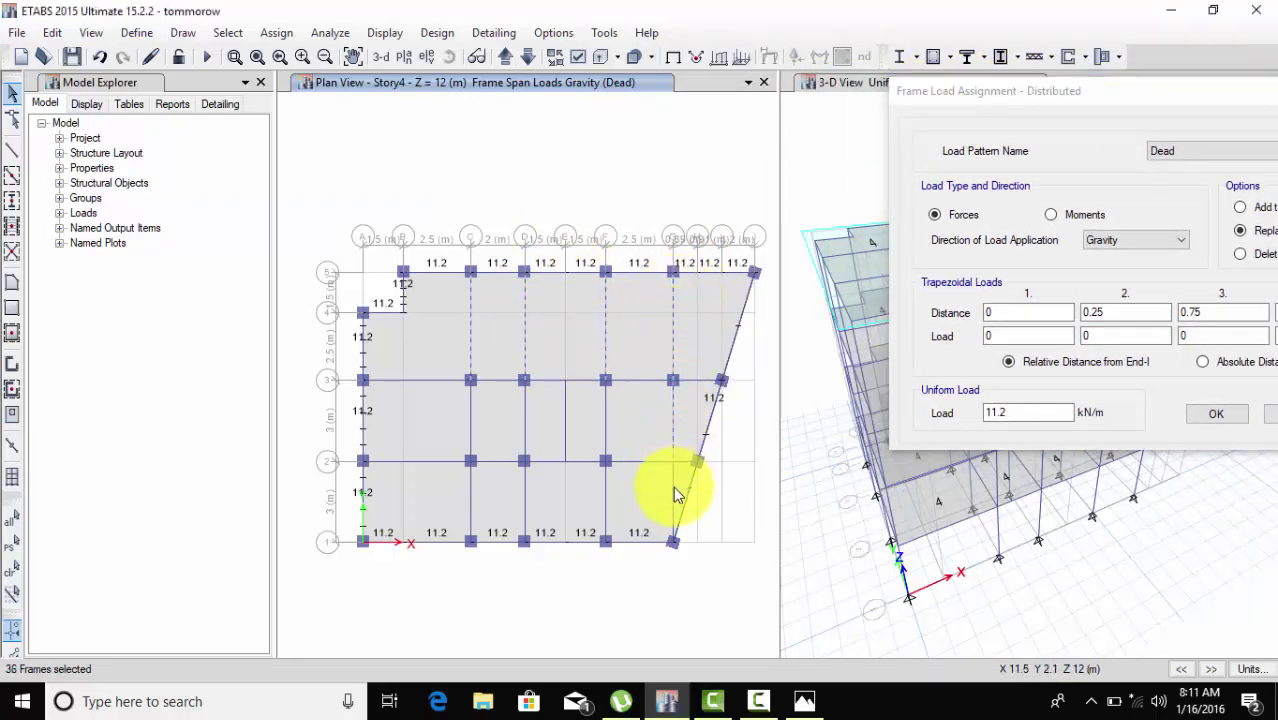
pyautogui.click(673, 488)
pyautogui.click(650, 463)
pyautogui.click(679, 463)
pyautogui.click(690, 380)
pyautogui.click(630, 380)
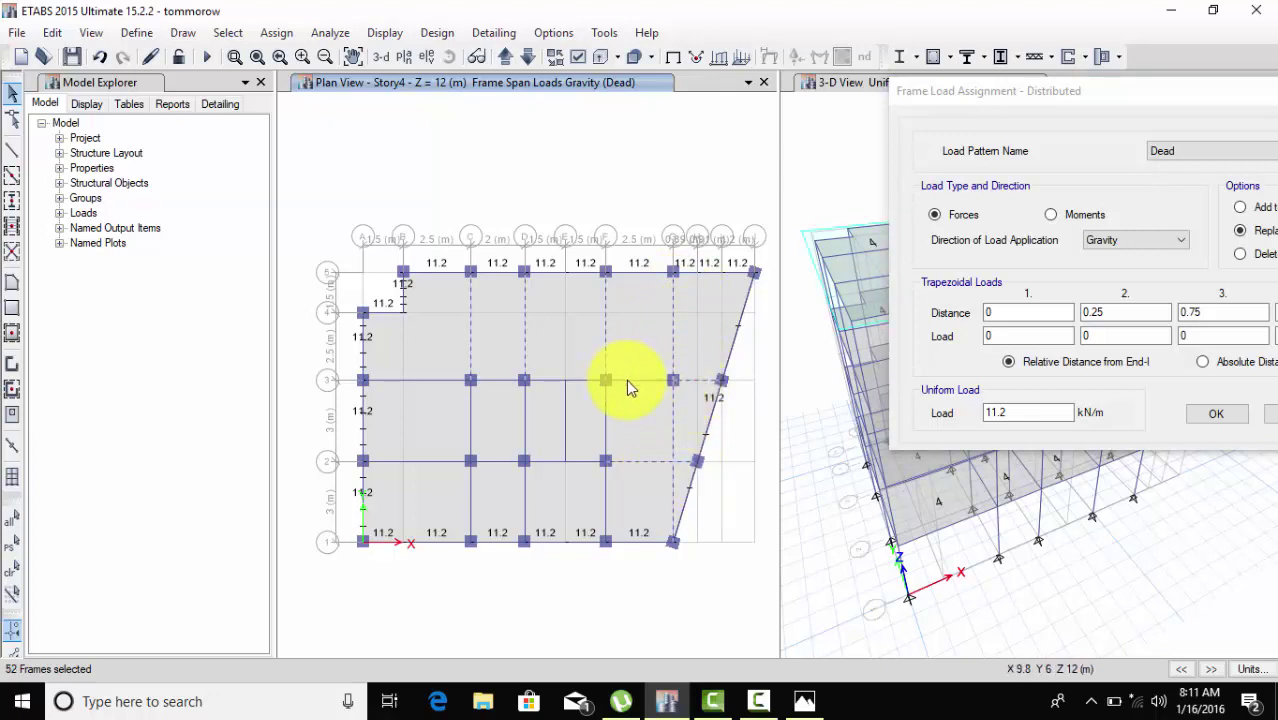
pyautogui.click(546, 382)
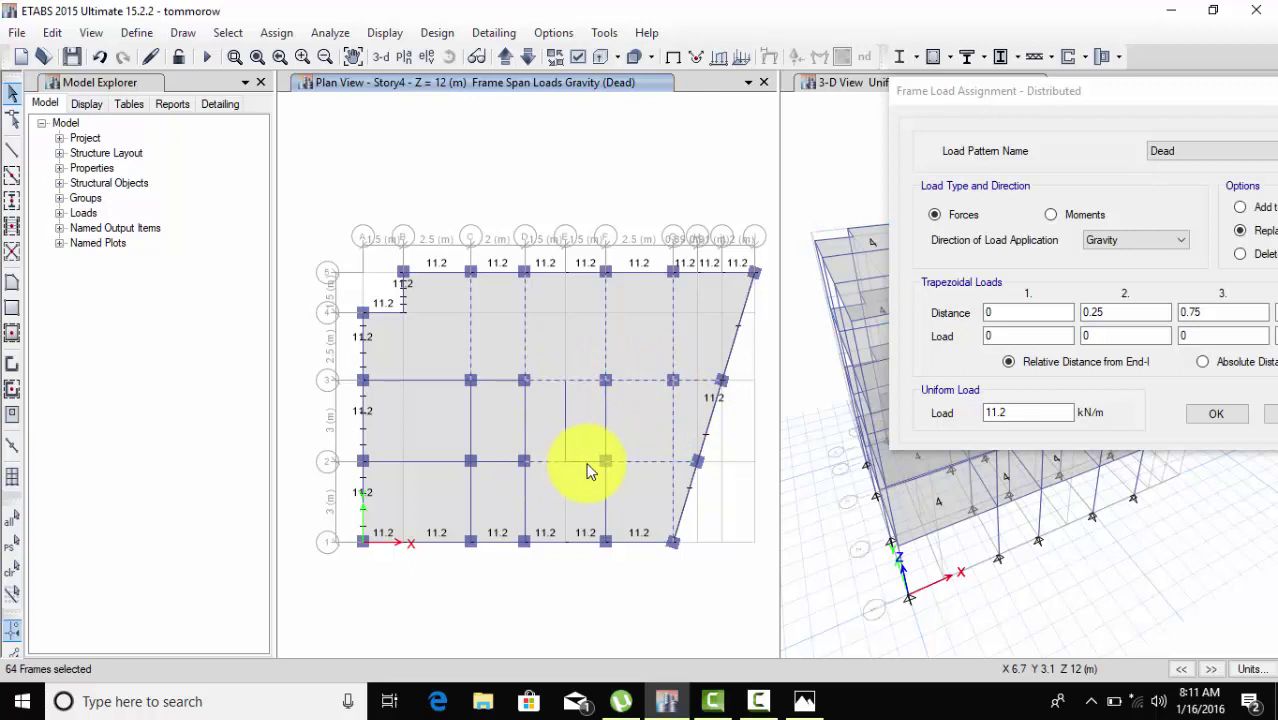
# Step: Add the remaining lower, left and grid line 2 interior beams to the selection
pyautogui.click(602, 502)
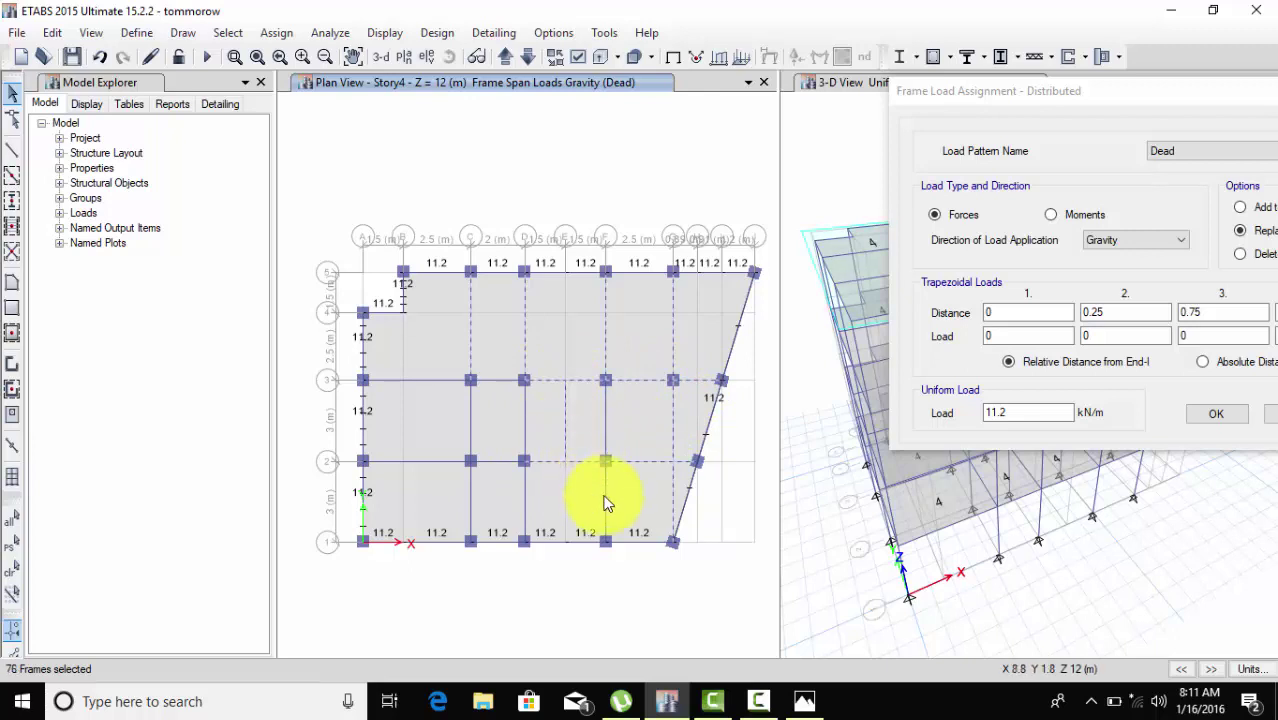
pyautogui.click(562, 497)
pyautogui.click(520, 491)
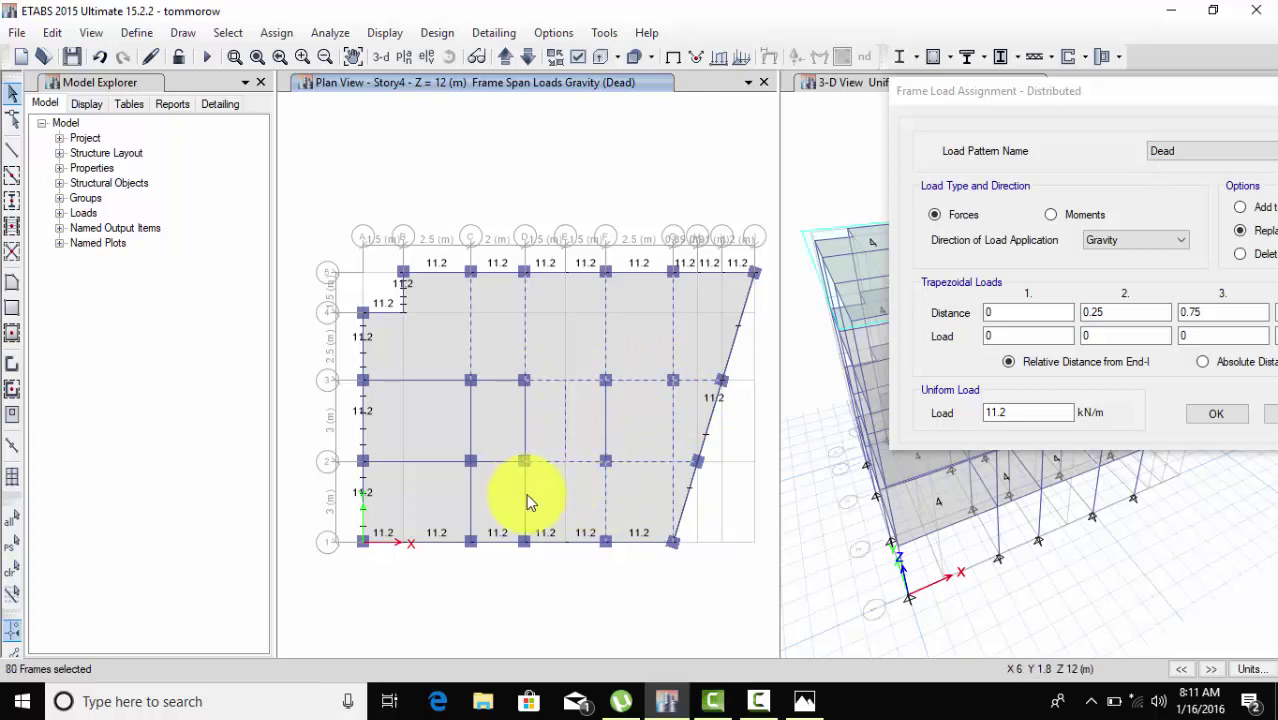
pyautogui.click(470, 414)
pyautogui.click(420, 381)
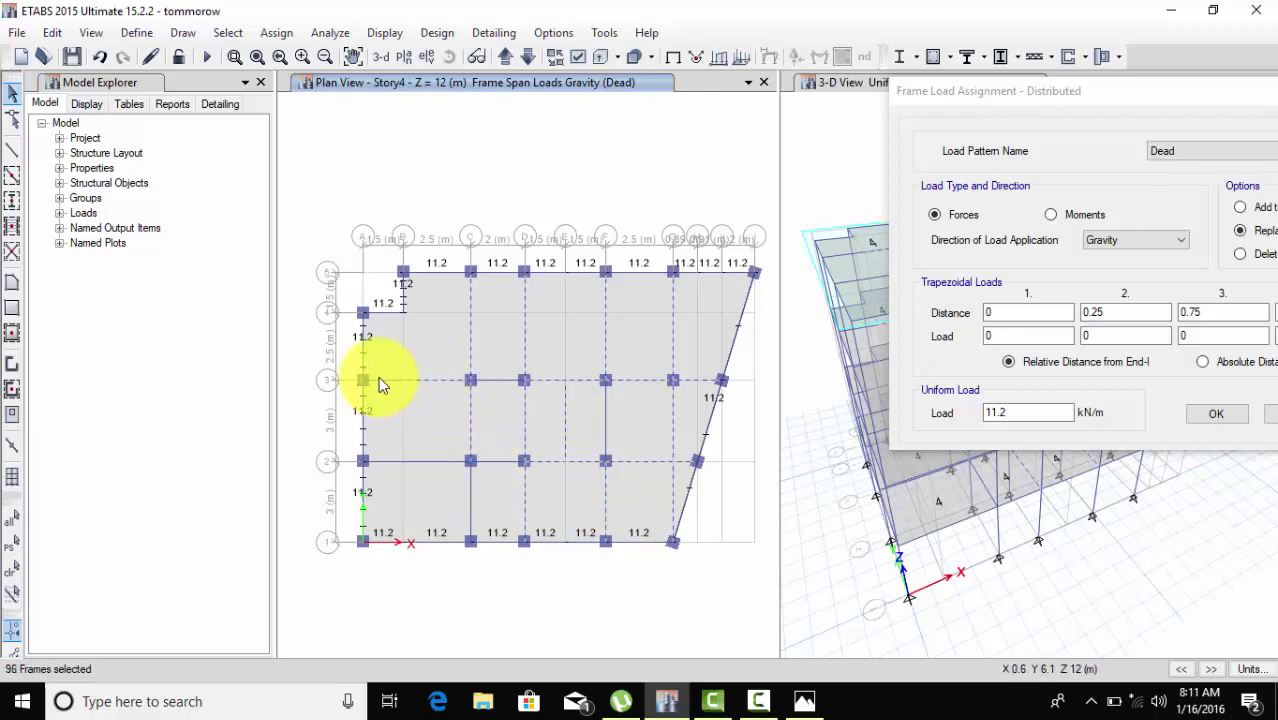
pyautogui.click(386, 513)
pyautogui.click(392, 463)
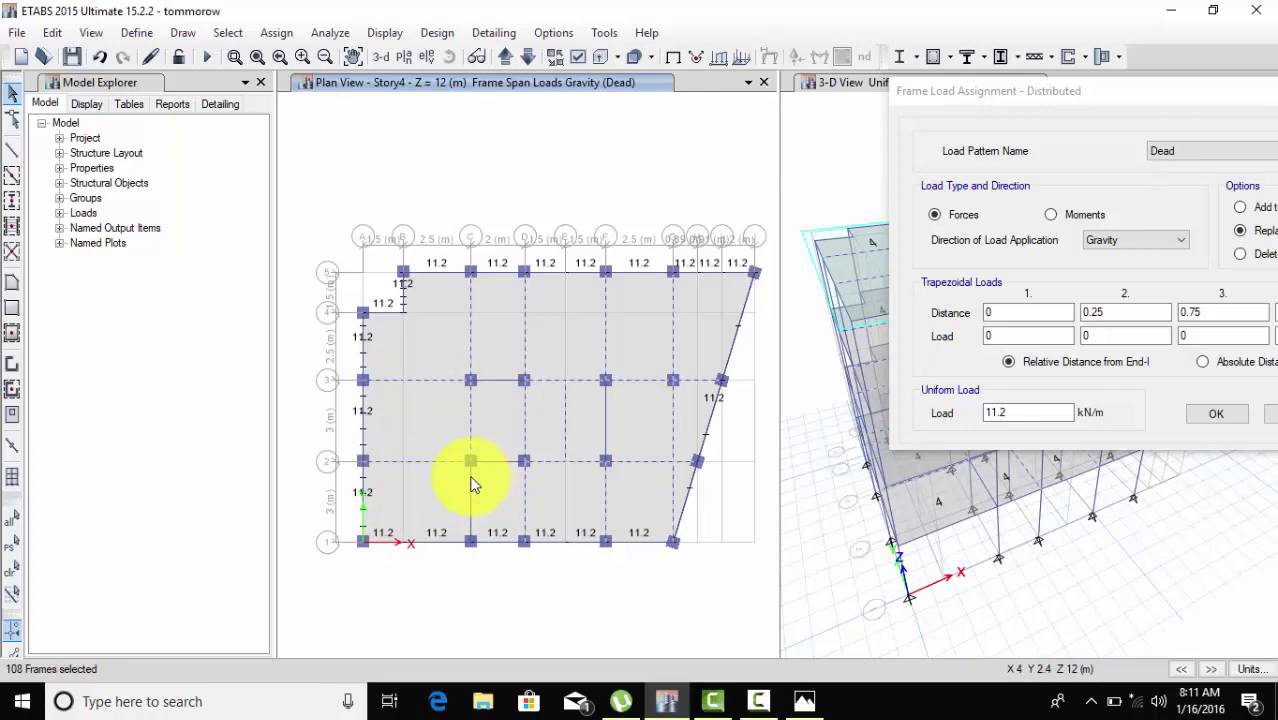
pyautogui.click(471, 476)
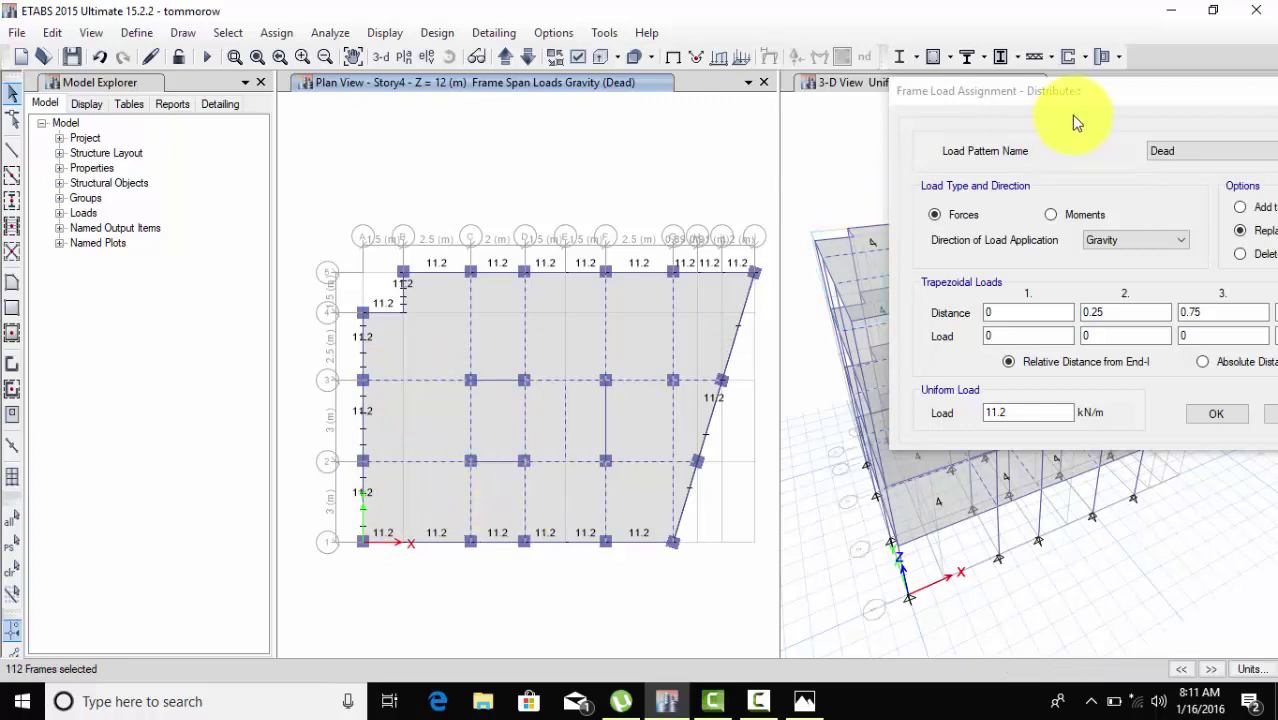
pyautogui.moveTo(1039, 91); pyautogui.dragTo(575, 44)
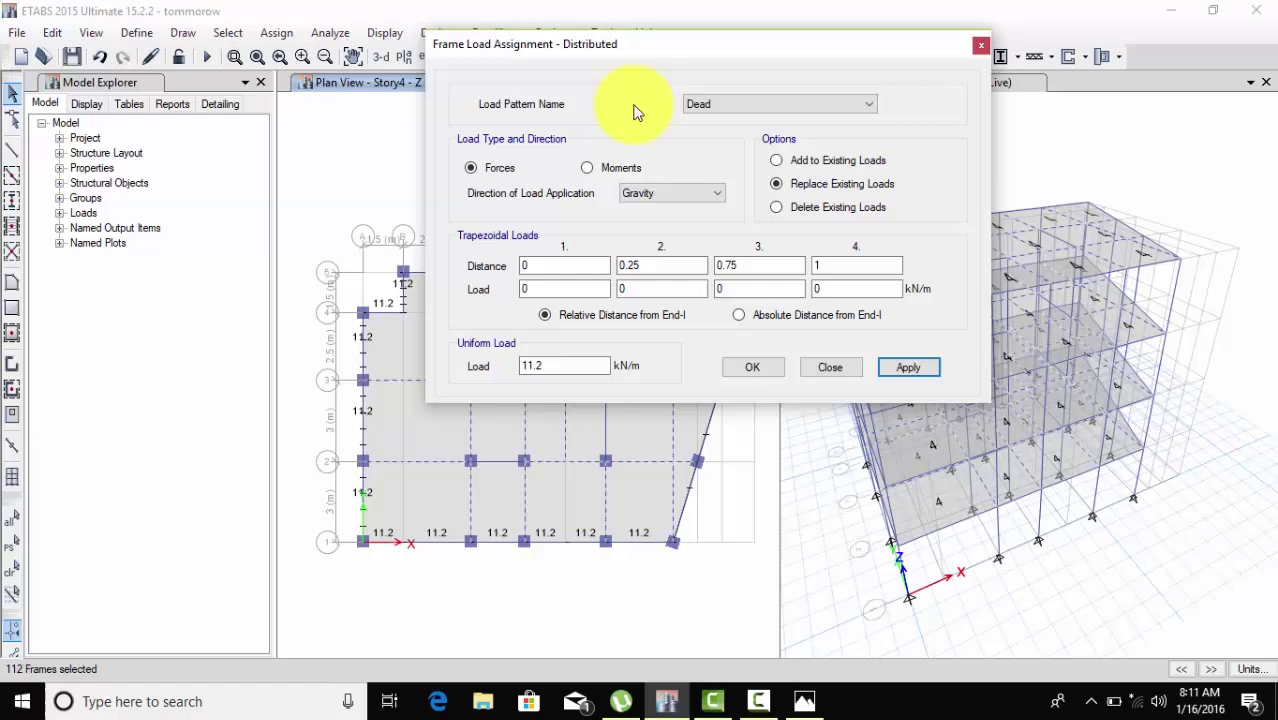
# Step: Apply a 4.87 kN/m uniform dead load to the interior beams, including one extra beam
pyautogui.click(908, 370)
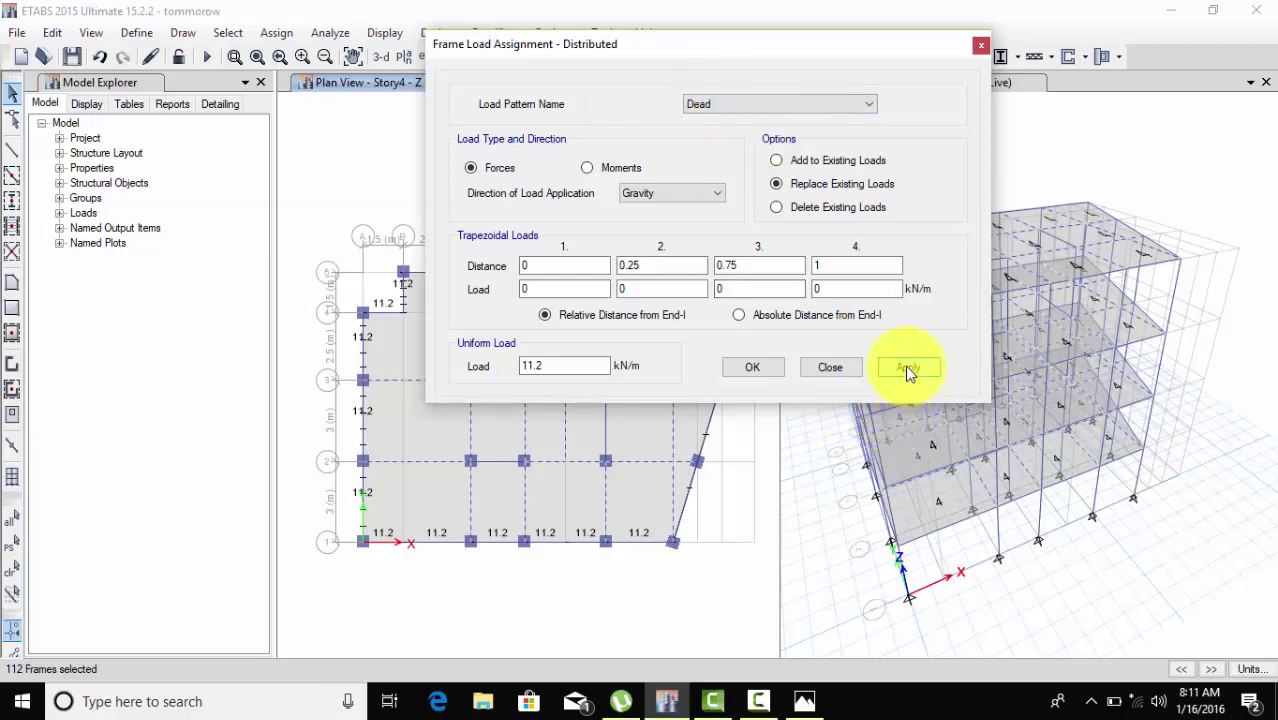
pyautogui.moveTo(571, 365); pyautogui.dragTo(433, 367)
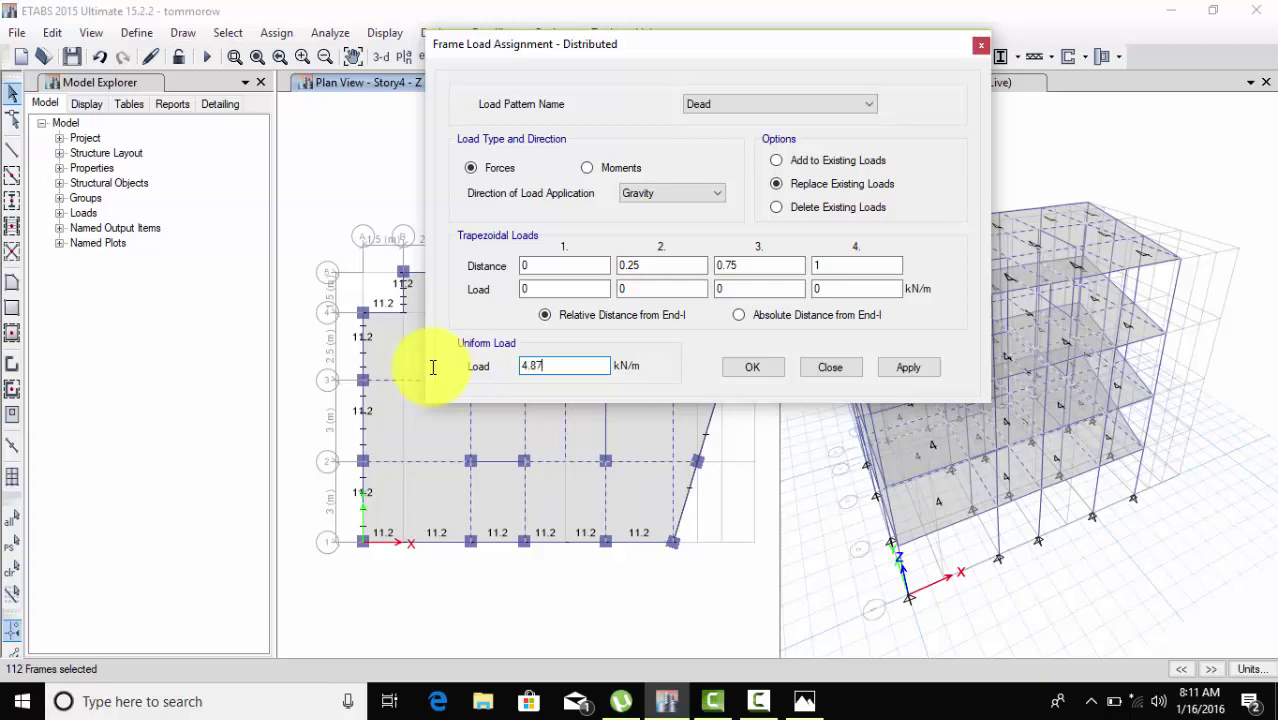
pyautogui.click(889, 372)
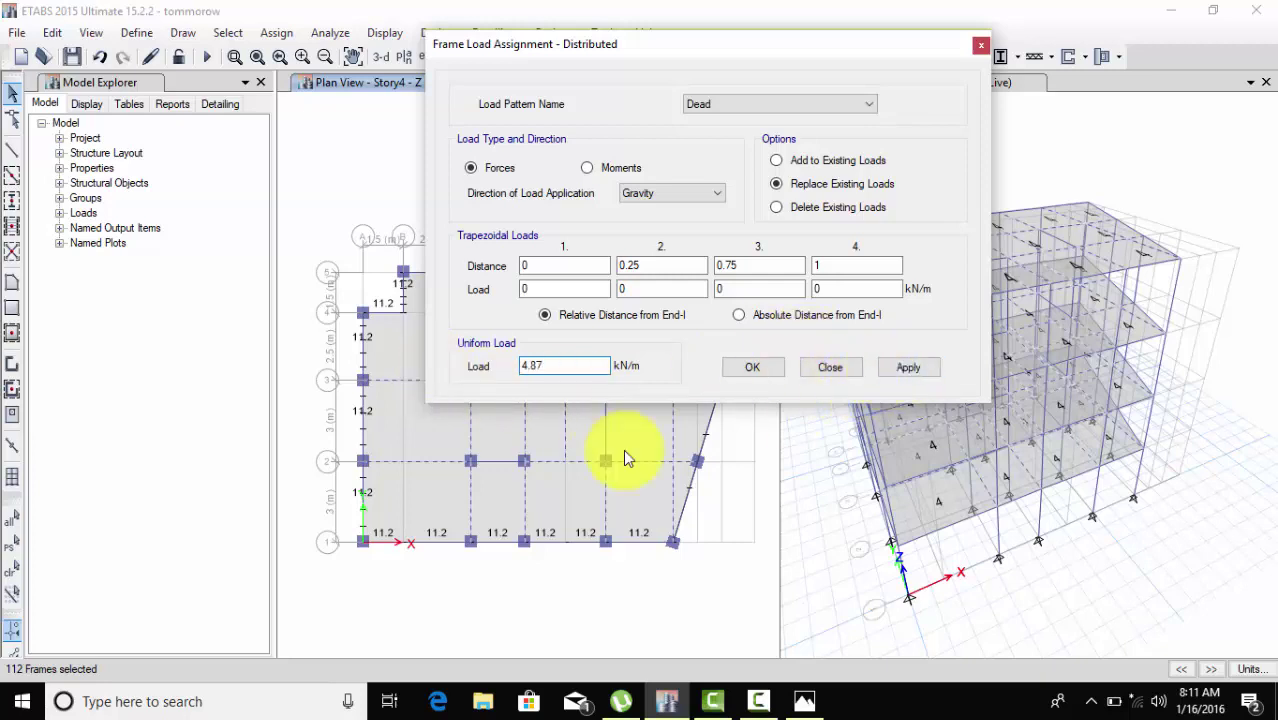
pyautogui.click(497, 466)
pyautogui.click(905, 370)
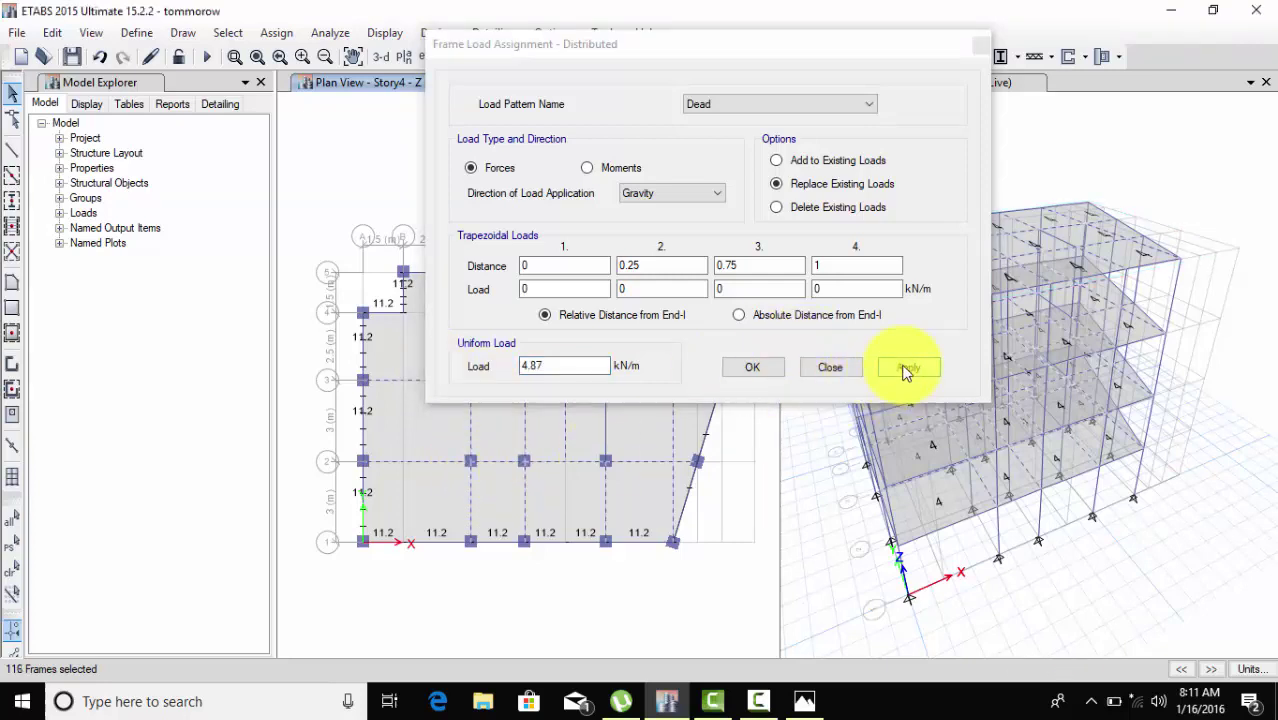
pyautogui.click(747, 370)
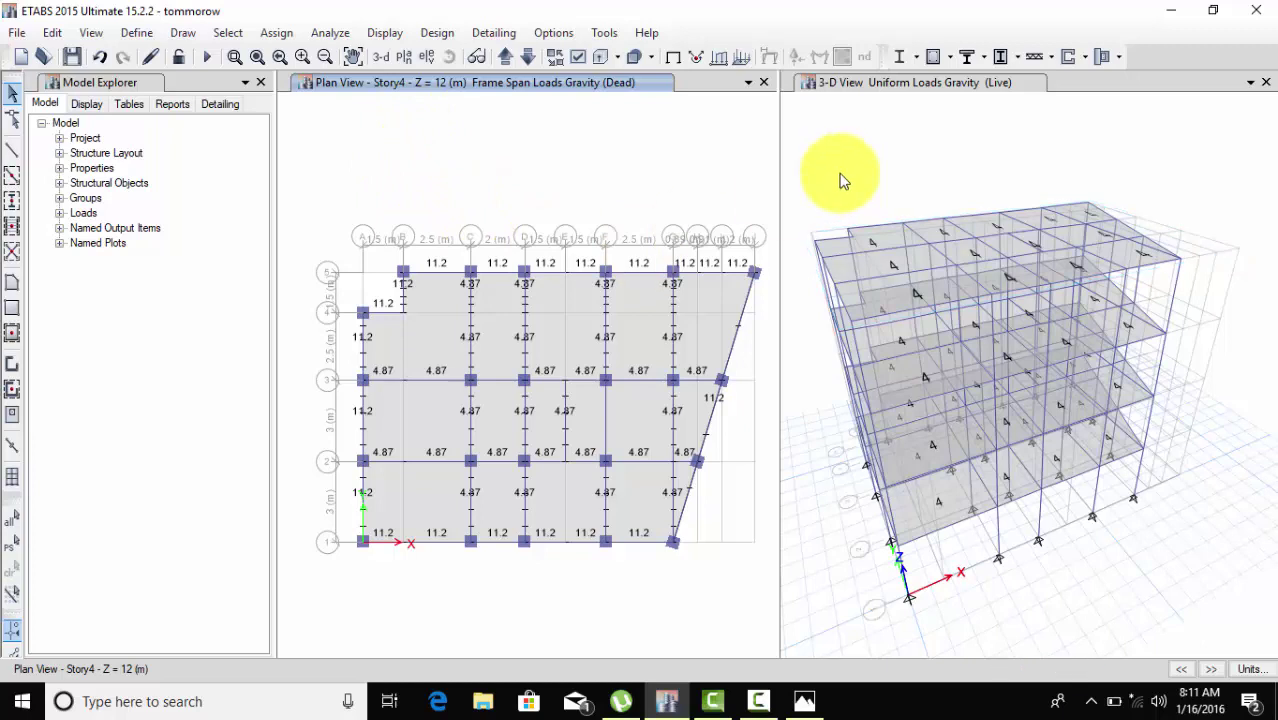
# Step: Add a new concrete rectangular frame section in M25 with 550 mm depth
pyautogui.click(136, 33)
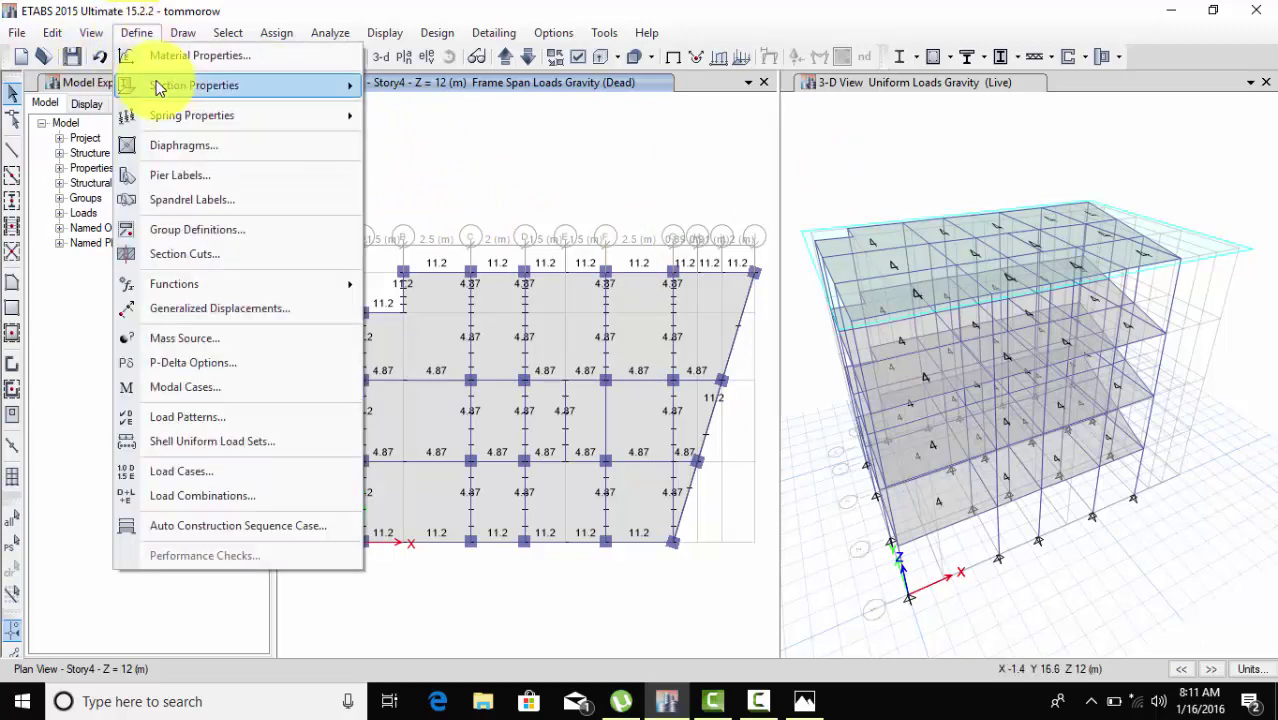
pyautogui.moveTo(165, 86)
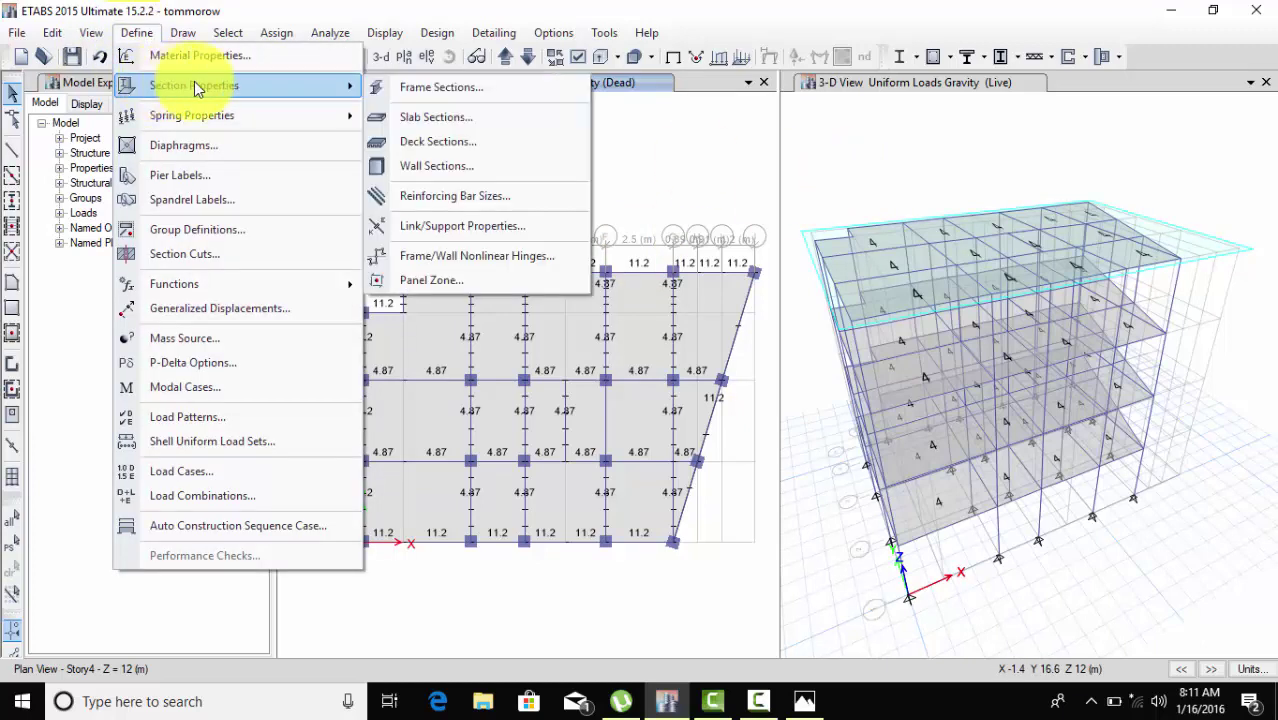
pyautogui.click(465, 87)
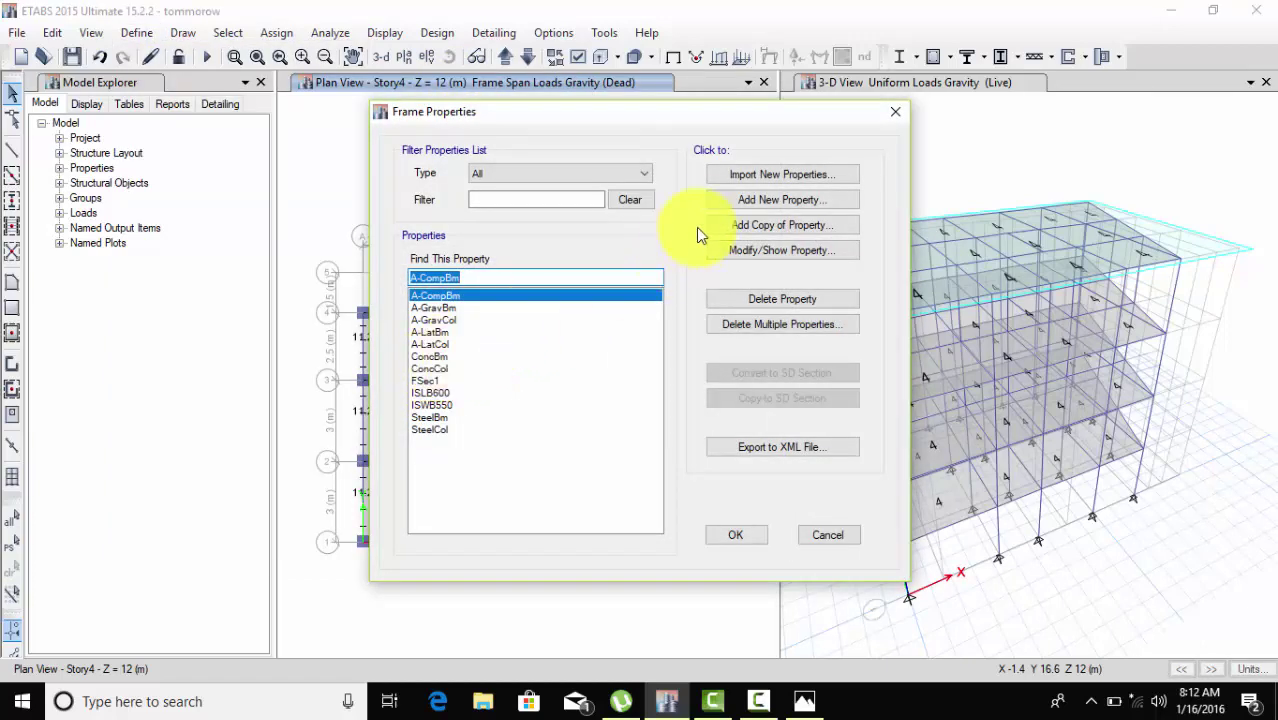
pyautogui.click(750, 199)
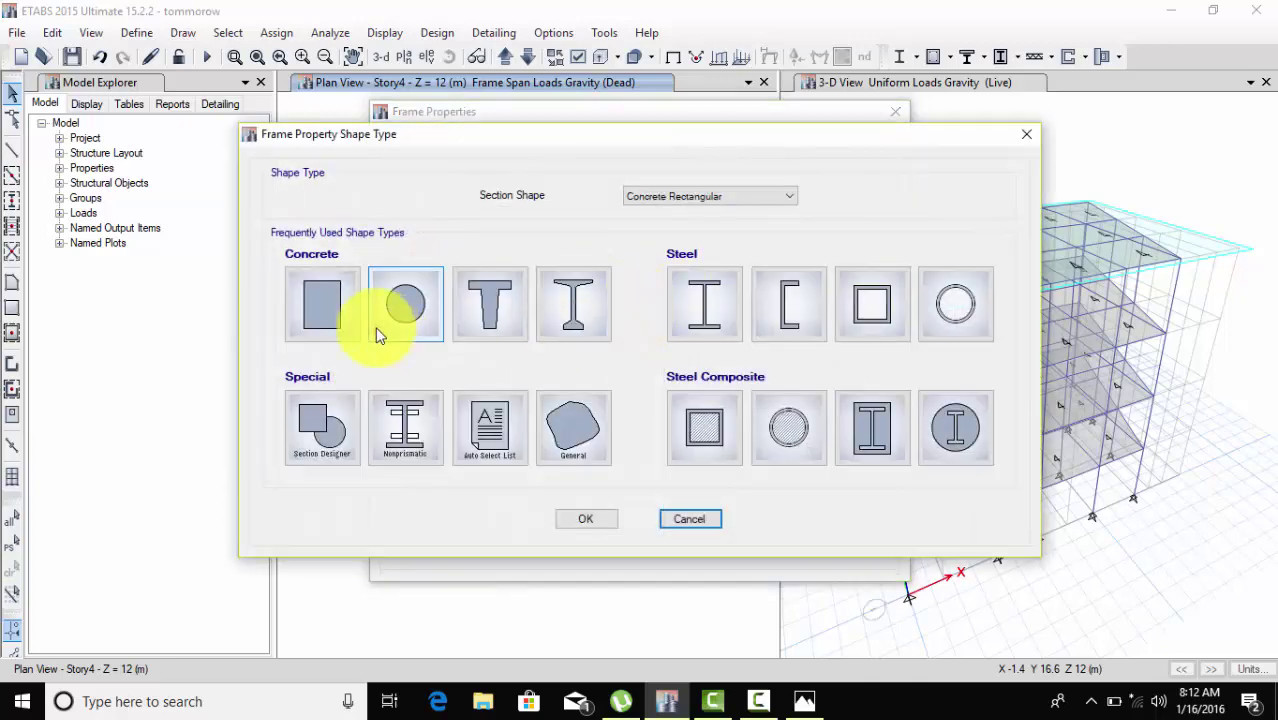
pyautogui.click(339, 307)
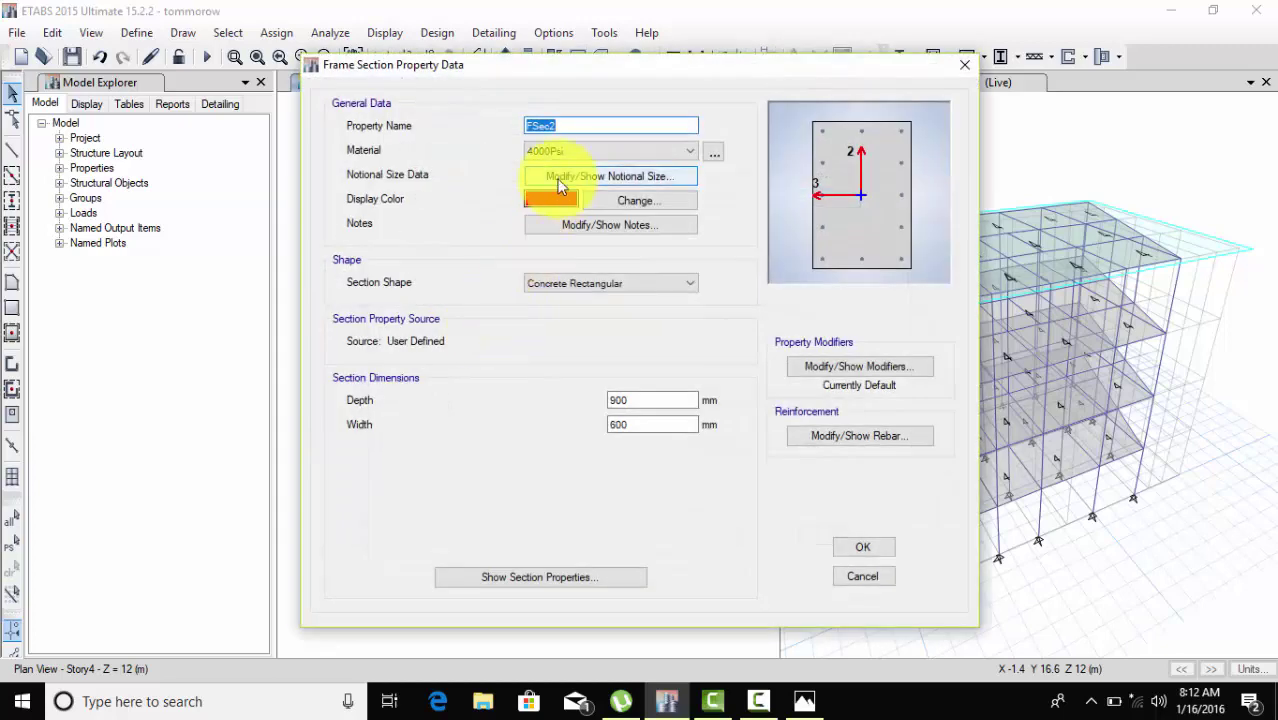
pyautogui.click(575, 151)
pyautogui.click(555, 200)
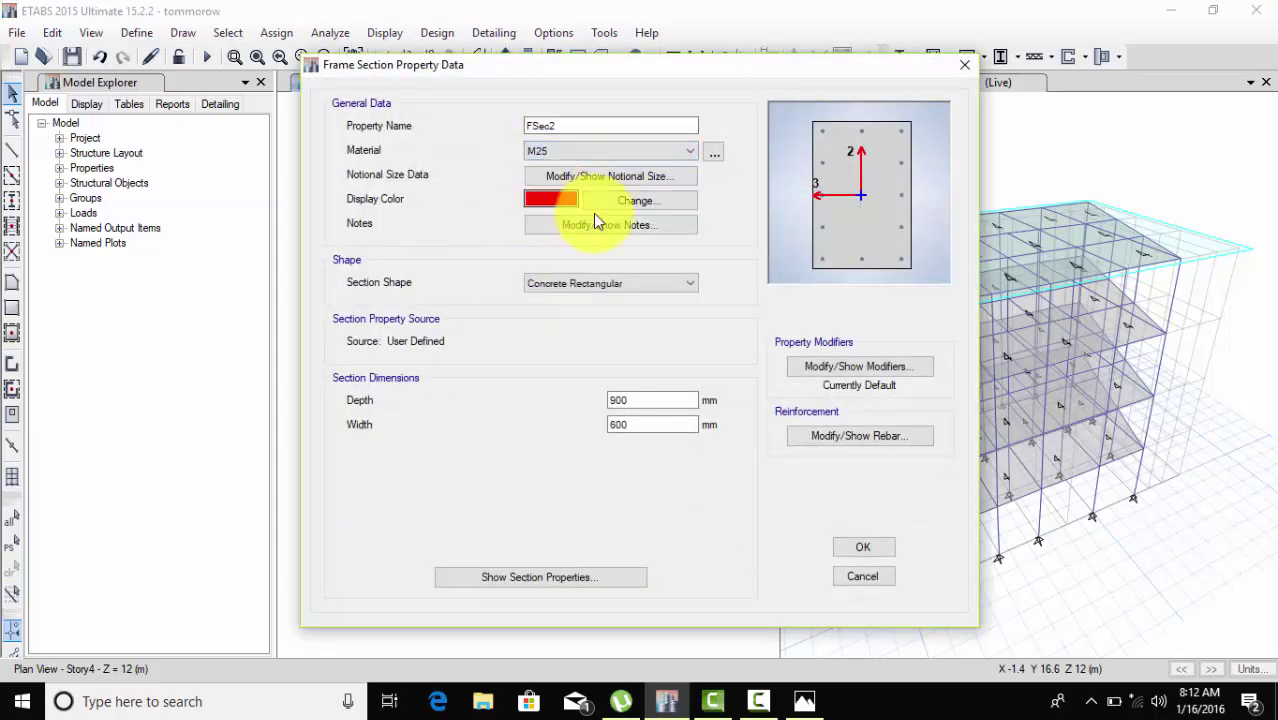
pyautogui.doubleClick(618, 400)
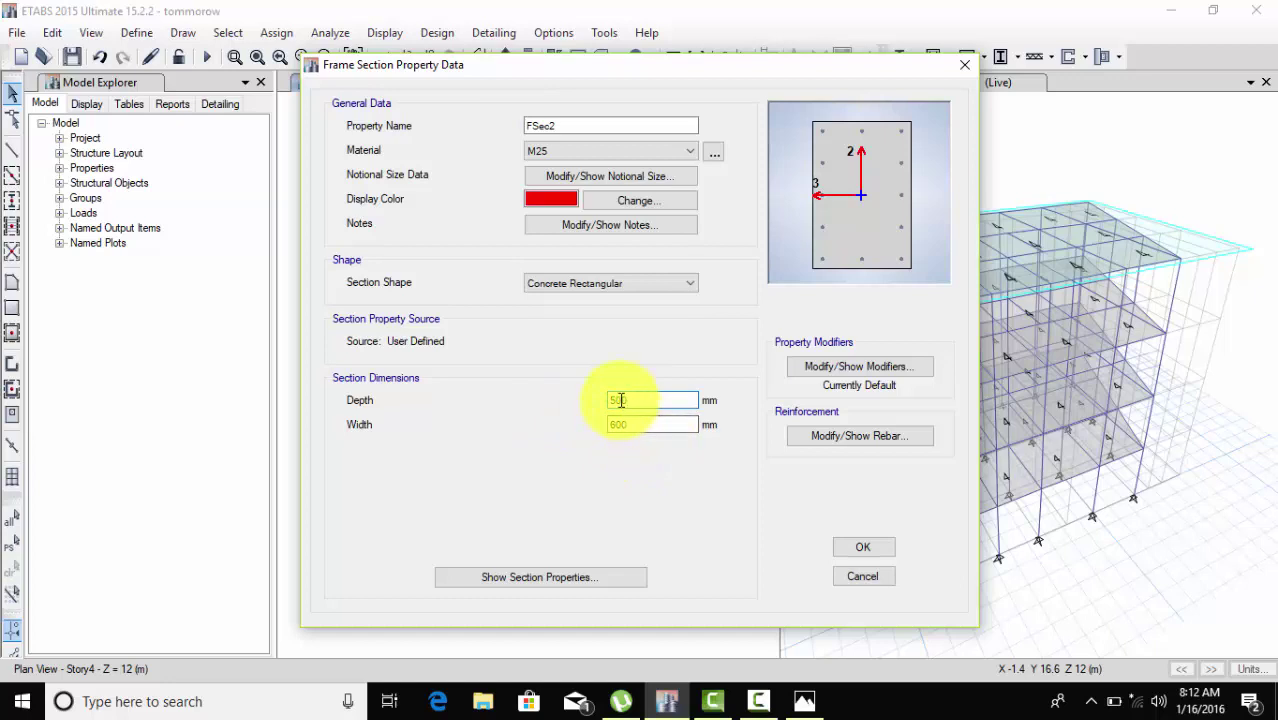
pyautogui.write('550')
pyautogui.press('Tab')
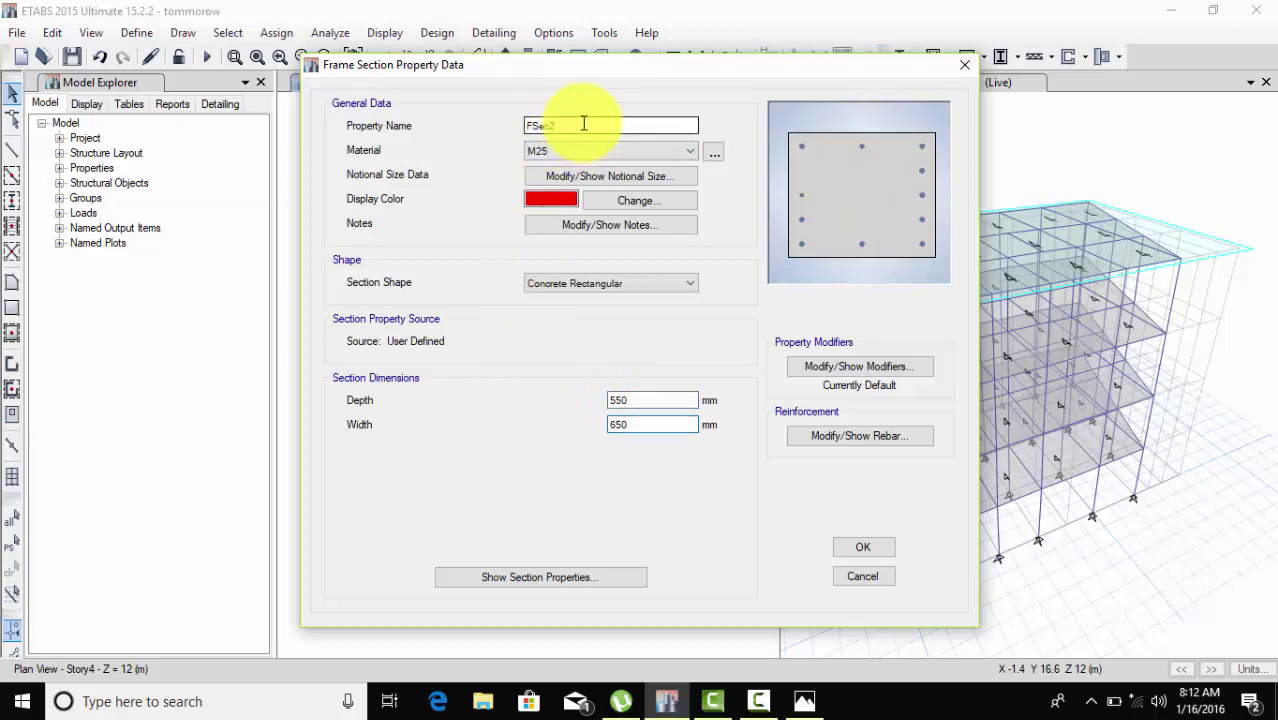
# Step: Set tie and longitudinal rebar to HYSD415 and save section FSec2
pyautogui.click(818, 434)
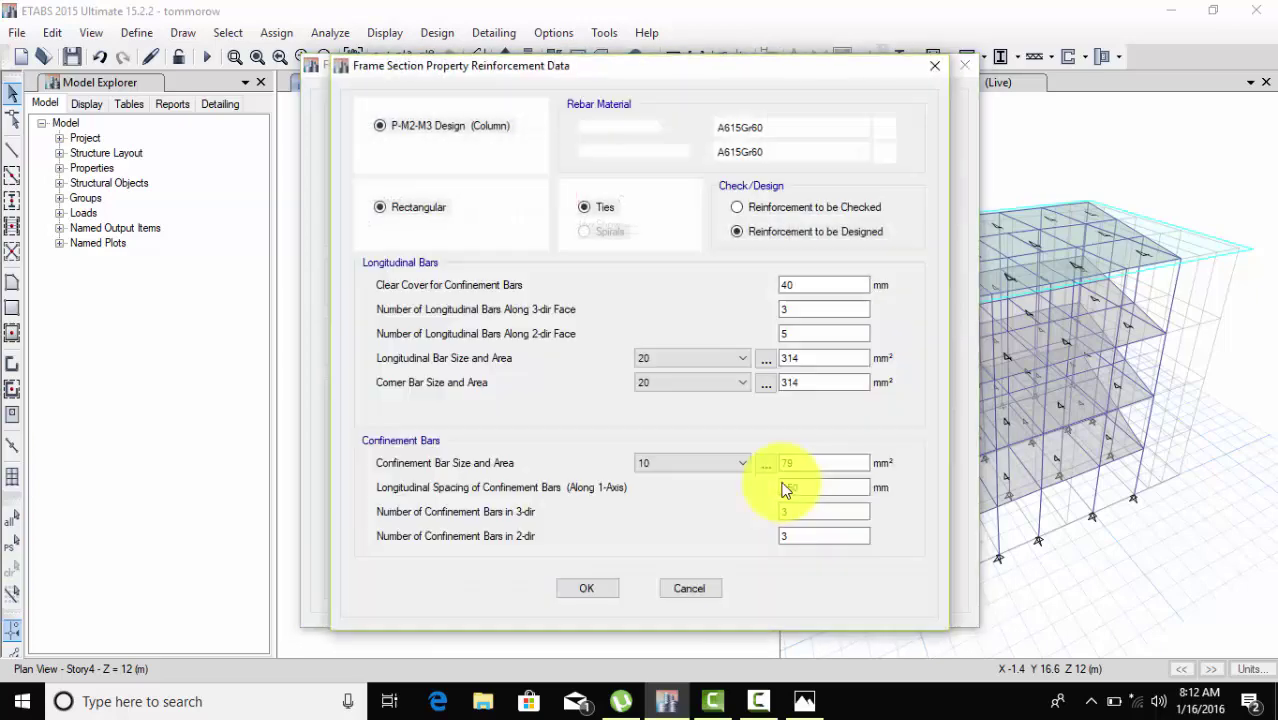
pyautogui.click(756, 150)
pyautogui.click(752, 165)
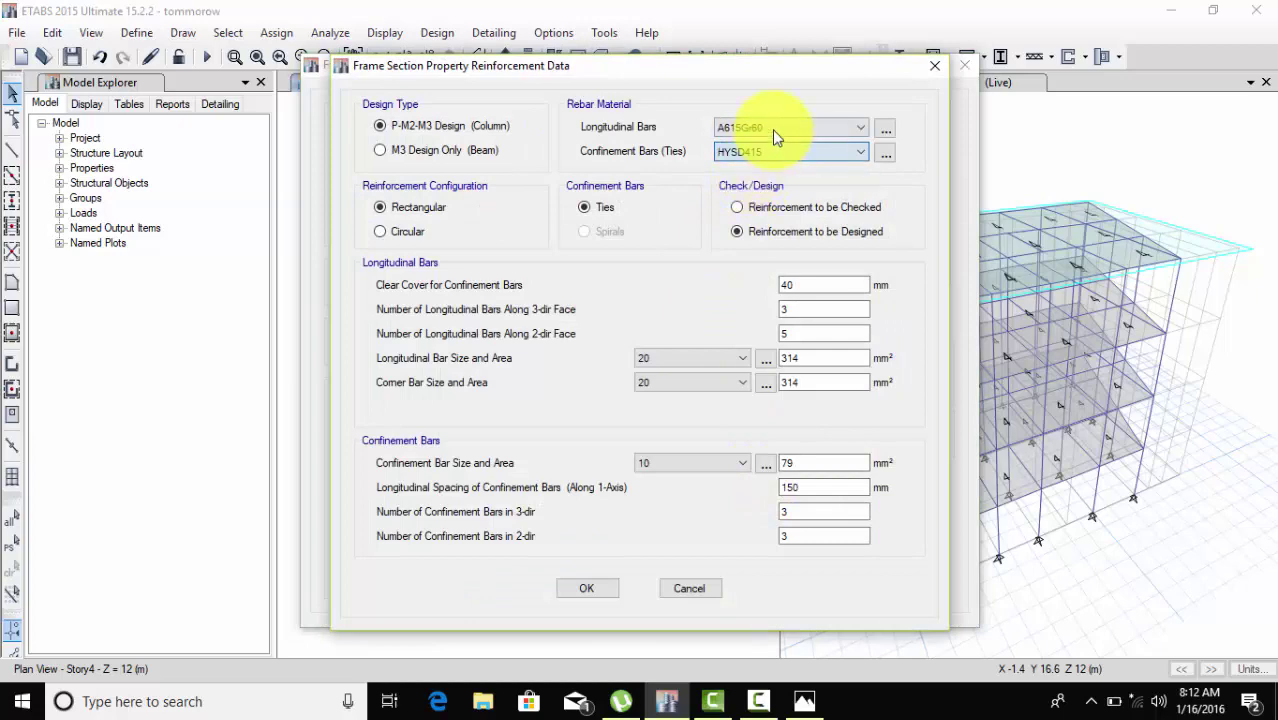
pyautogui.click(760, 128)
pyautogui.click(760, 155)
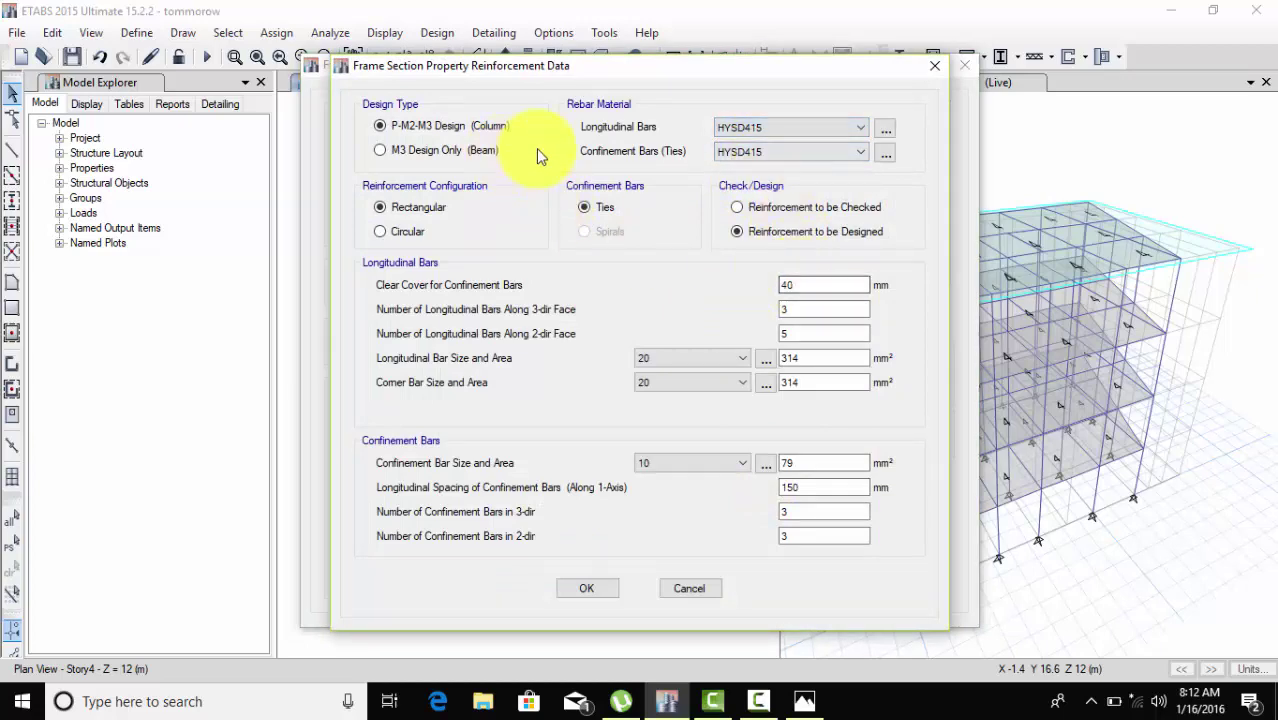
pyautogui.click(586, 590)
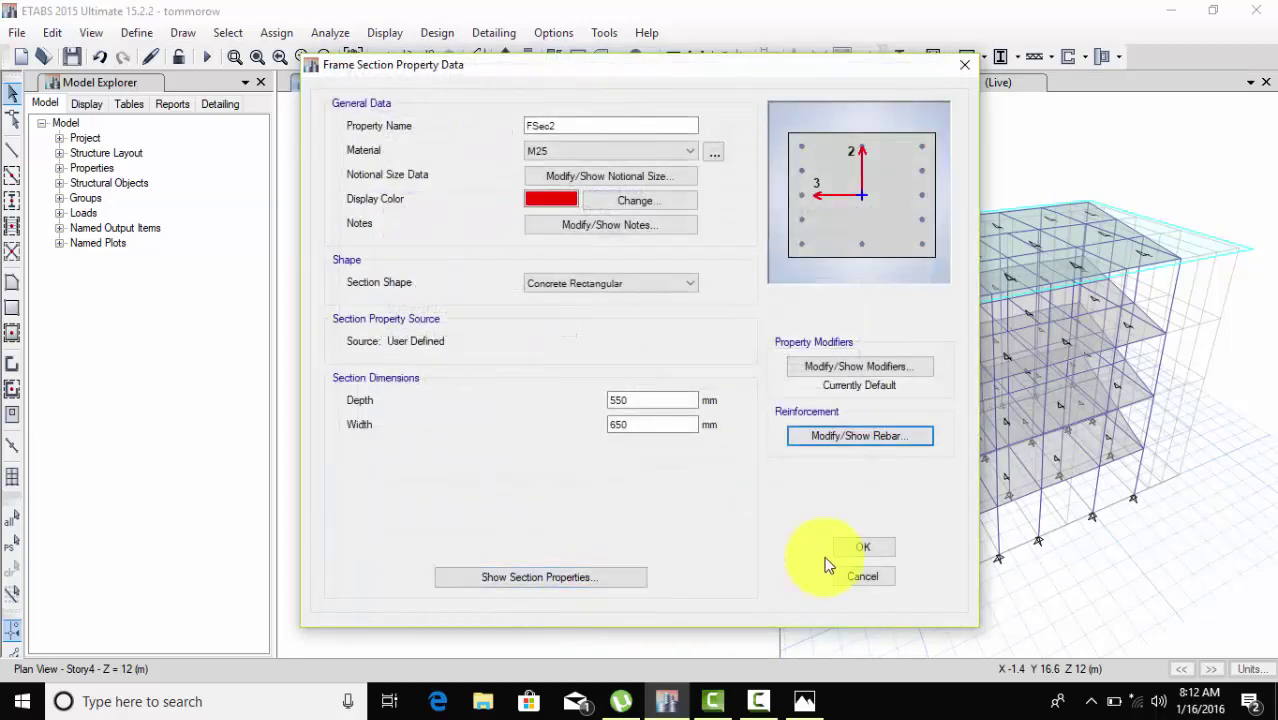
pyautogui.click(857, 548)
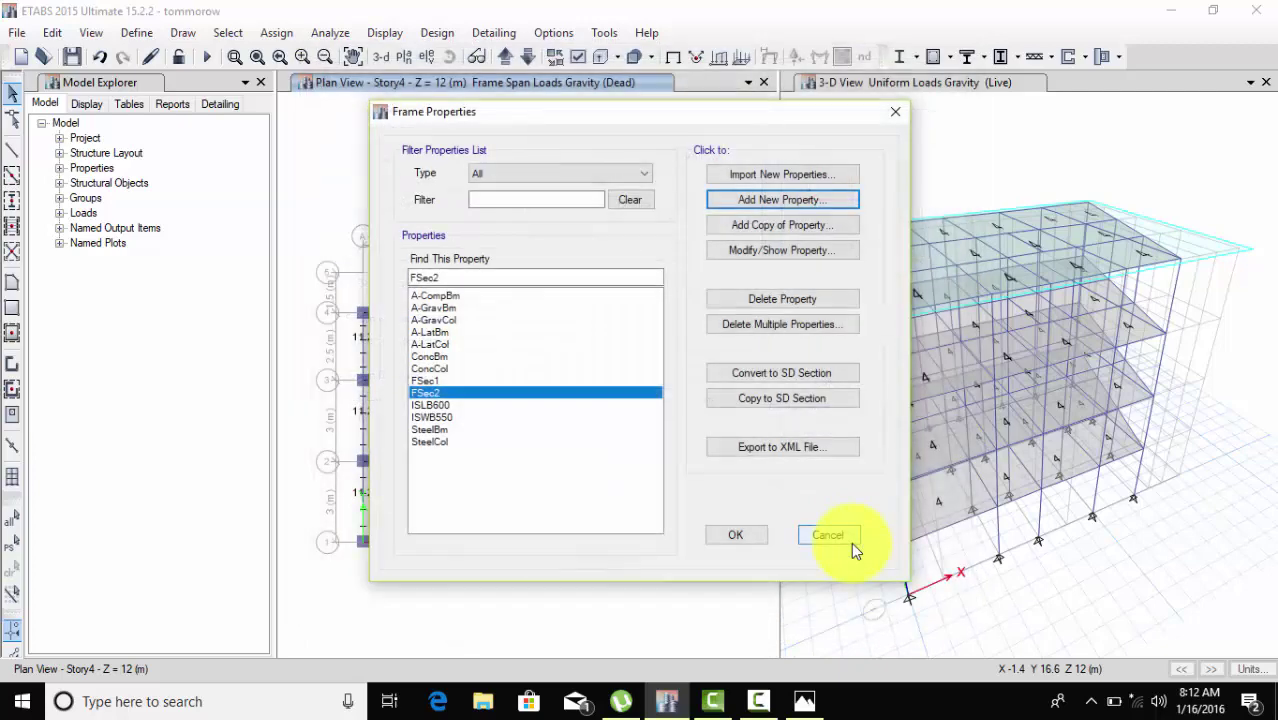
# Step: Check the model with all checks enabled, dismiss the no-warnings result, then run the analysis
pyautogui.click(730, 535)
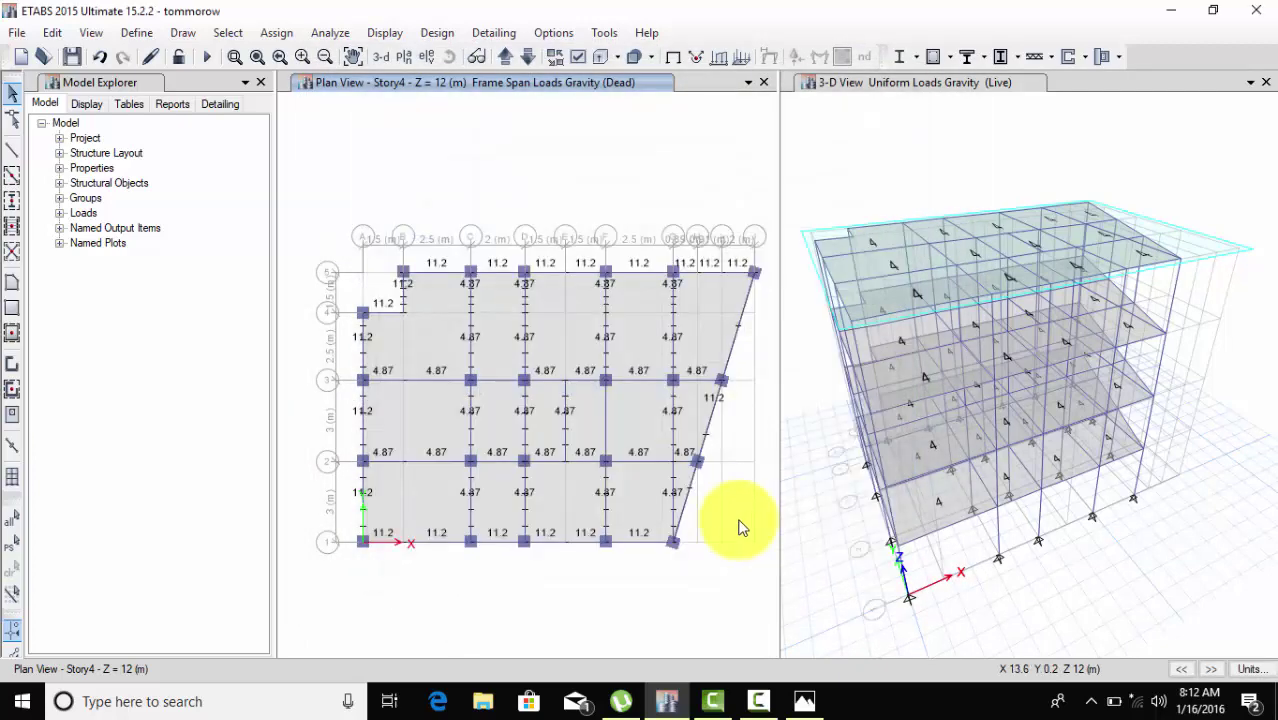
pyautogui.click(330, 33)
pyautogui.click(348, 54)
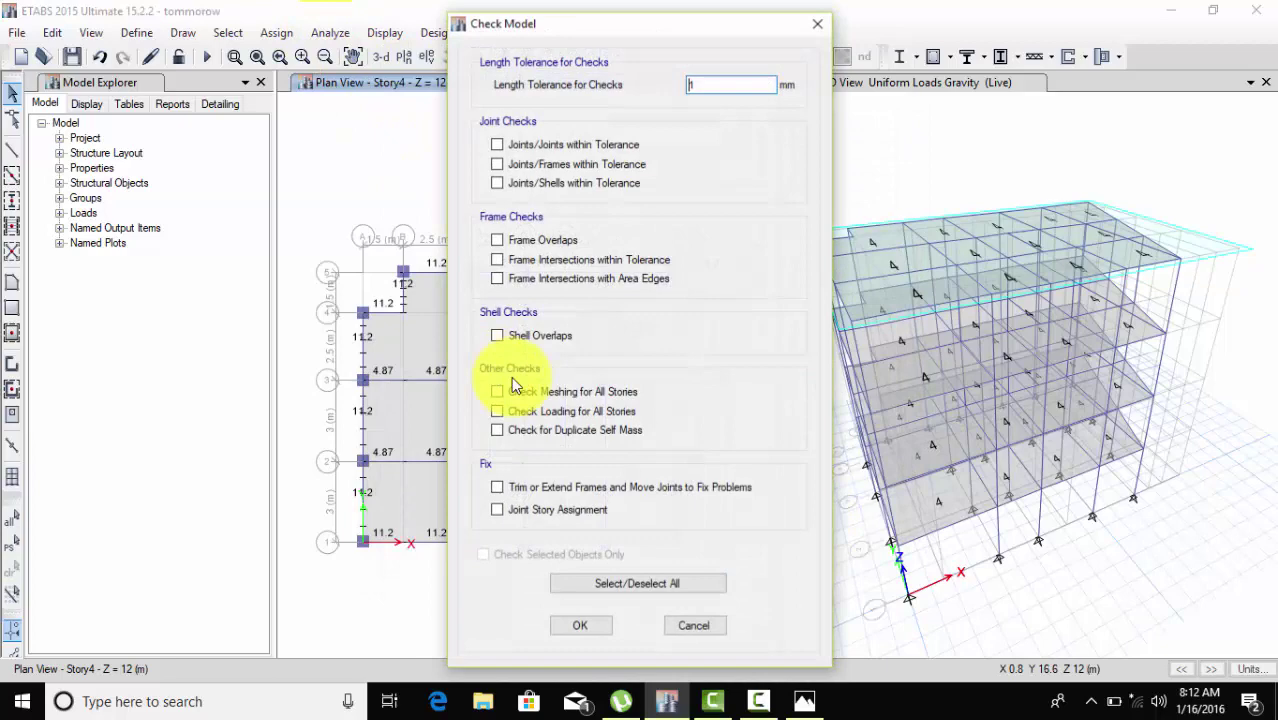
pyautogui.click(624, 588)
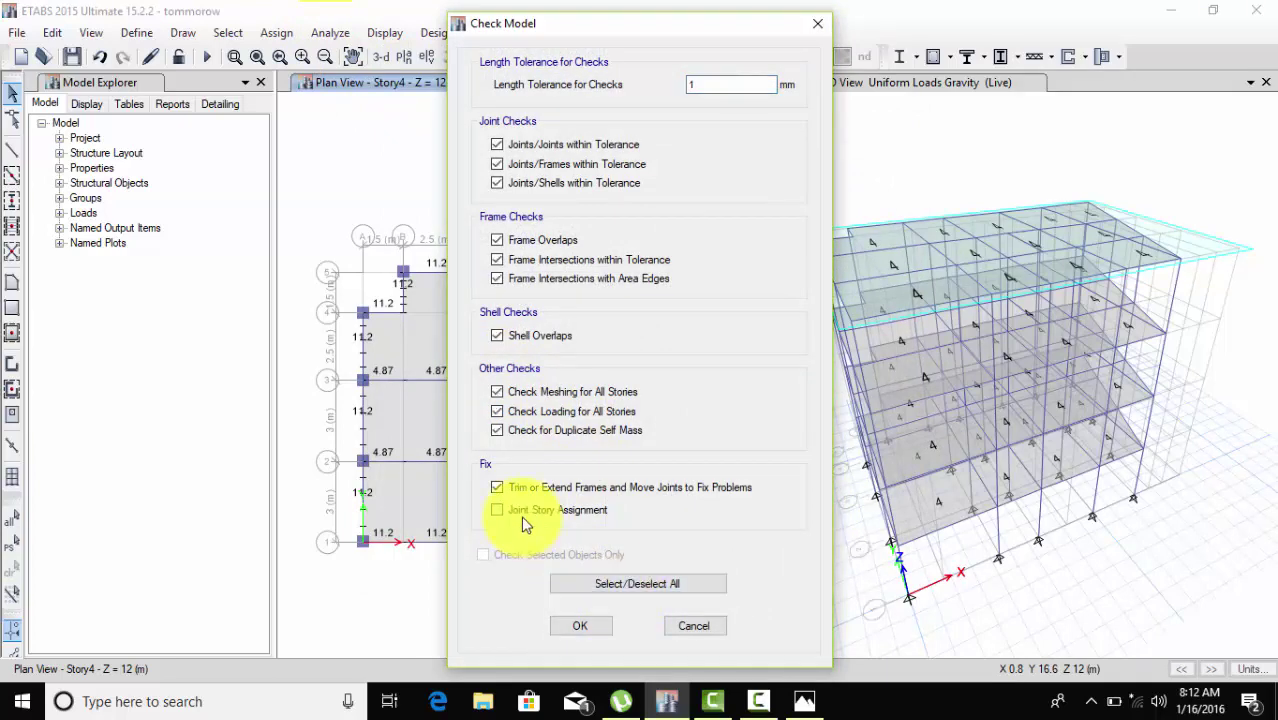
pyautogui.click(580, 626)
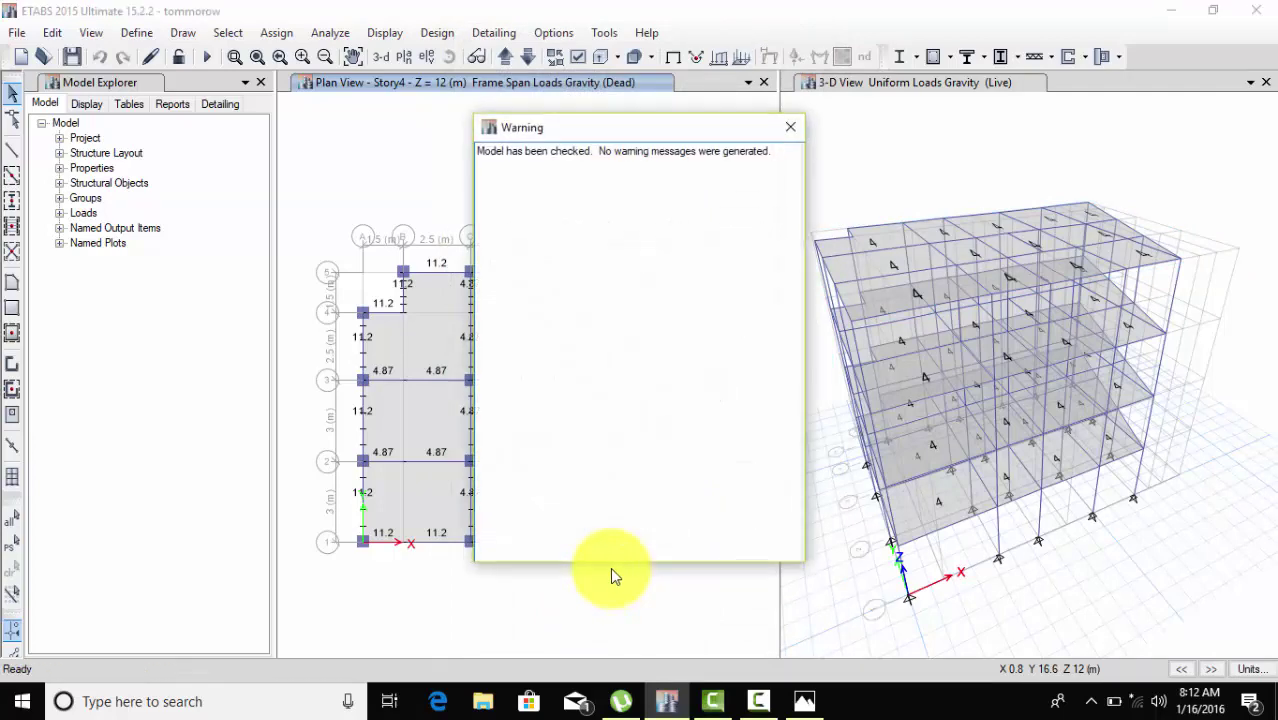
pyautogui.click(789, 128)
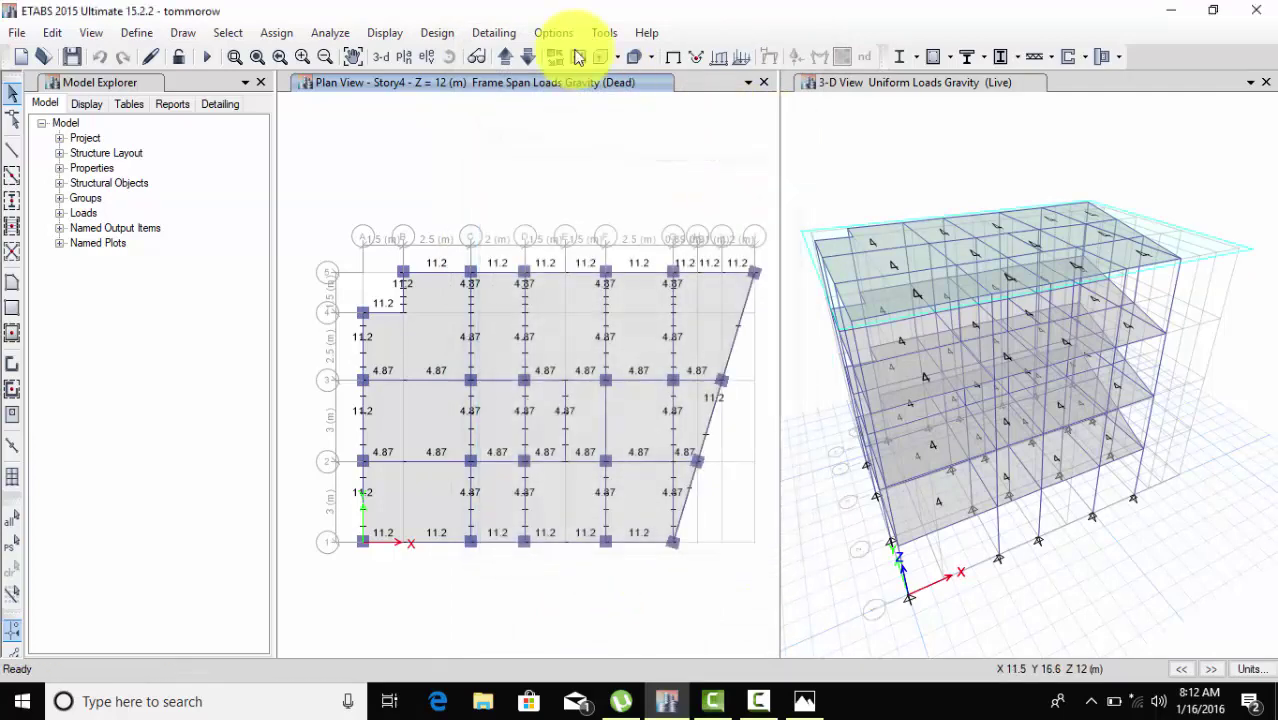
pyautogui.click(330, 32)
pyautogui.click(400, 243)
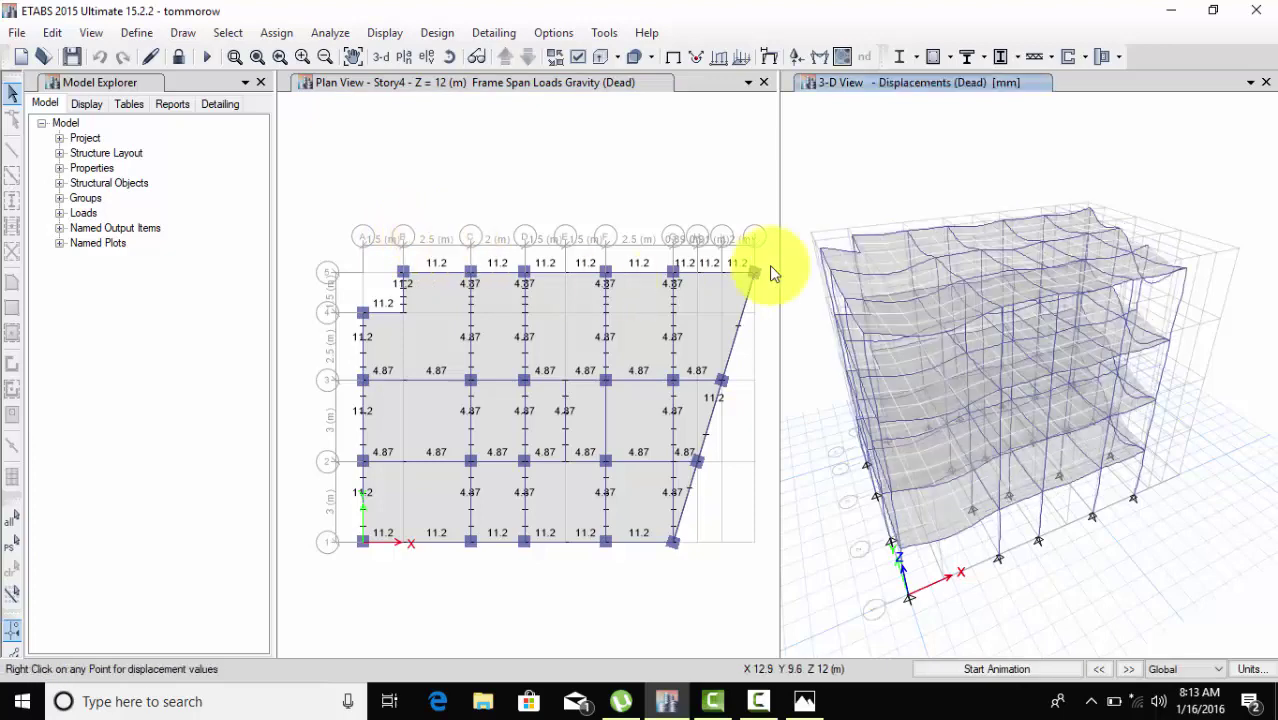
# Step: Run the IS 456:2000 concrete frame design and orbit the model to inspect the longitudinal reinforcing results
pyautogui.click(436, 33)
pyautogui.moveTo(470, 82)
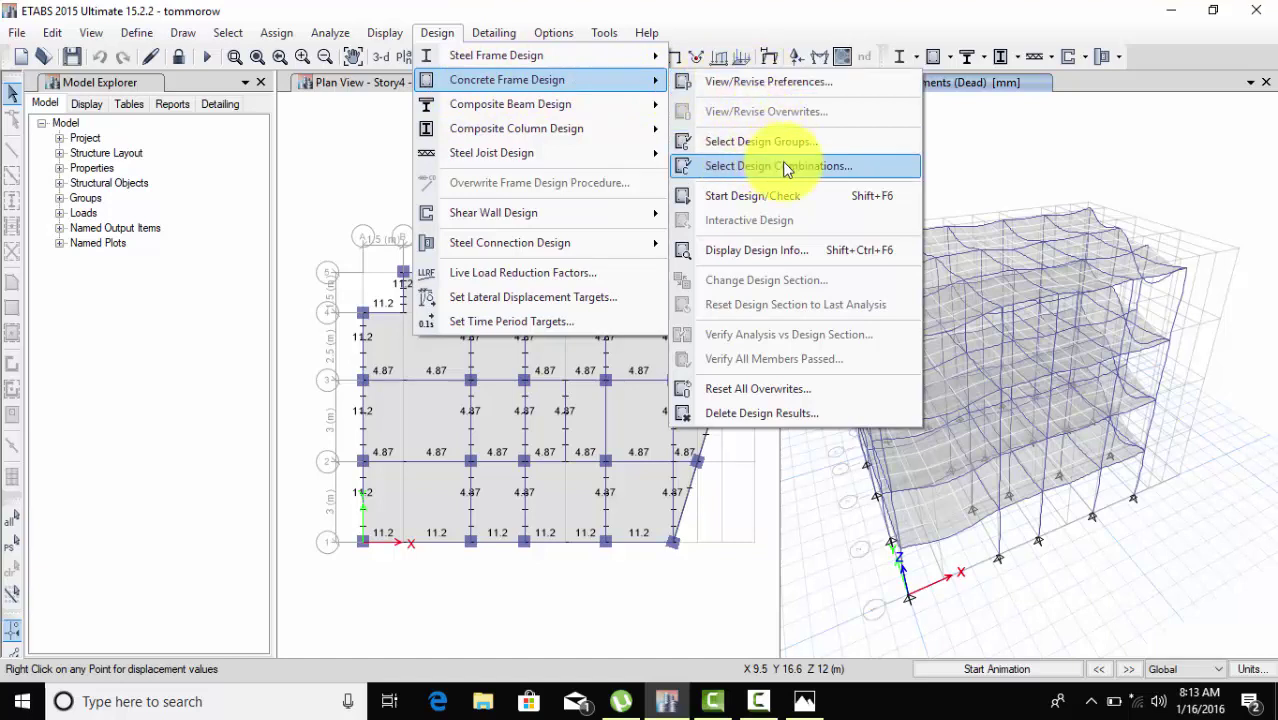
pyautogui.click(770, 199)
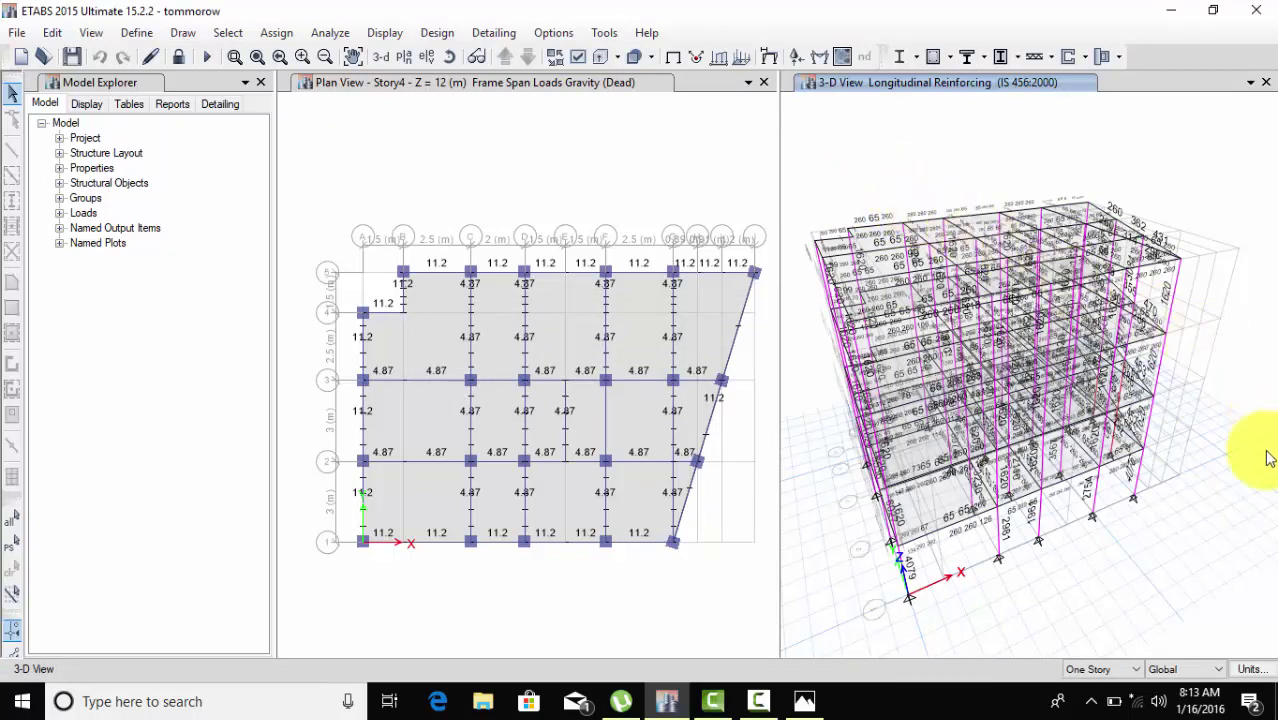
pyautogui.keyDown('shift'); pyautogui.moveTo(1262, 466); pyautogui.dragTo(1132, 460, button='middle'); pyautogui.keyUp('shift')
pyautogui.keyDown('shift'); pyautogui.moveTo(1018, 580); pyautogui.dragTo(1017, 540, button='middle'); pyautogui.keyUp('shift')
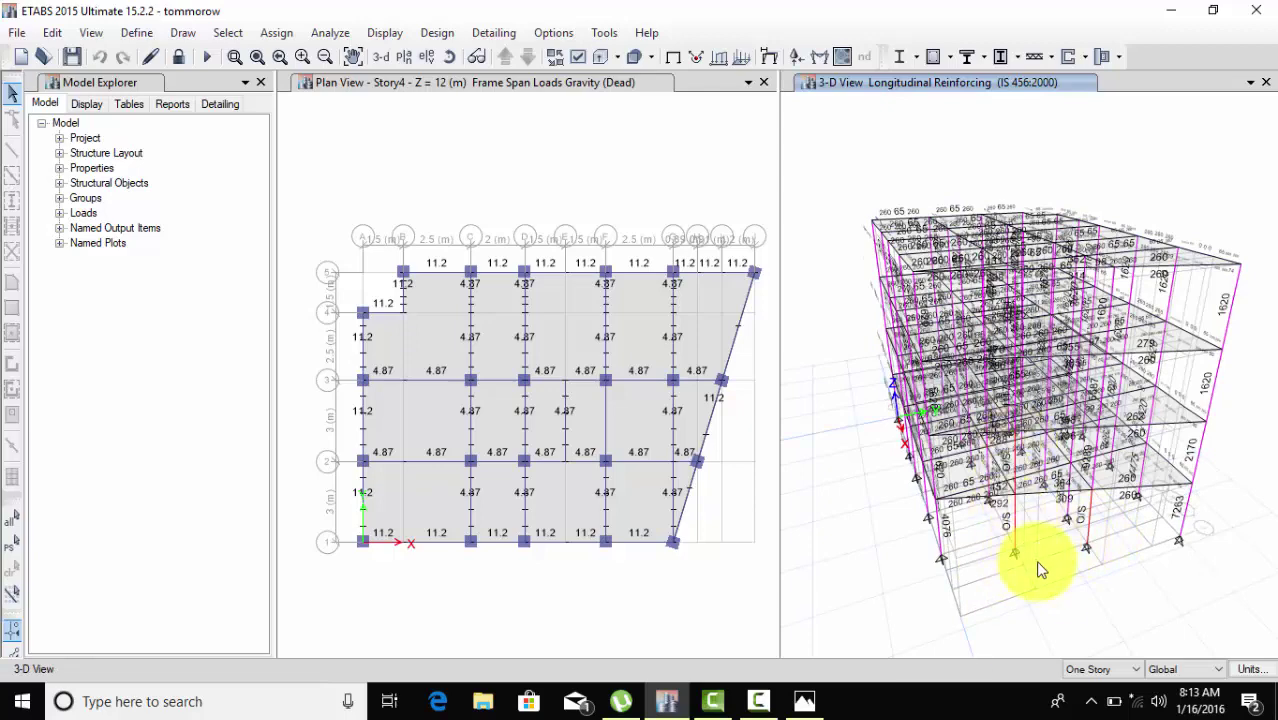
pyautogui.keyDown('shift'); pyautogui.moveTo(1073, 583); pyautogui.dragTo(948, 595, button='middle'); pyautogui.keyUp('shift')
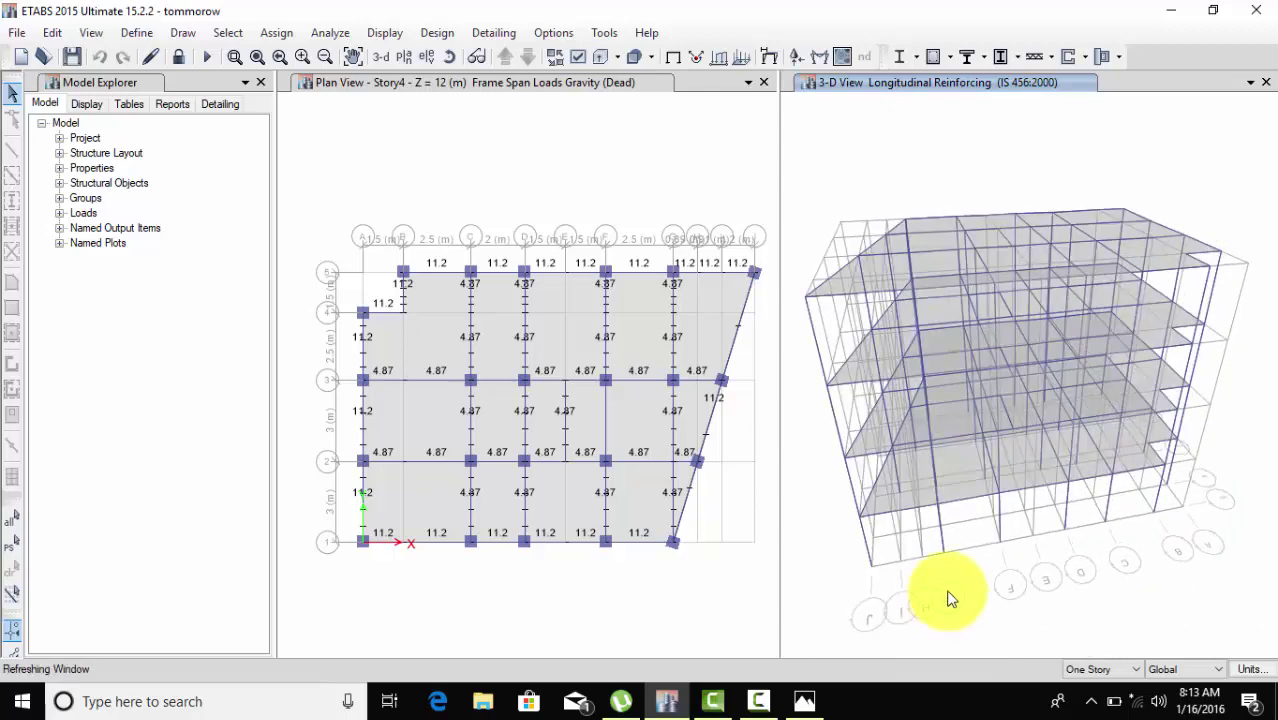
# Step: Verify all concrete members passed design and select the 3 failing frames
pyautogui.click(440, 34)
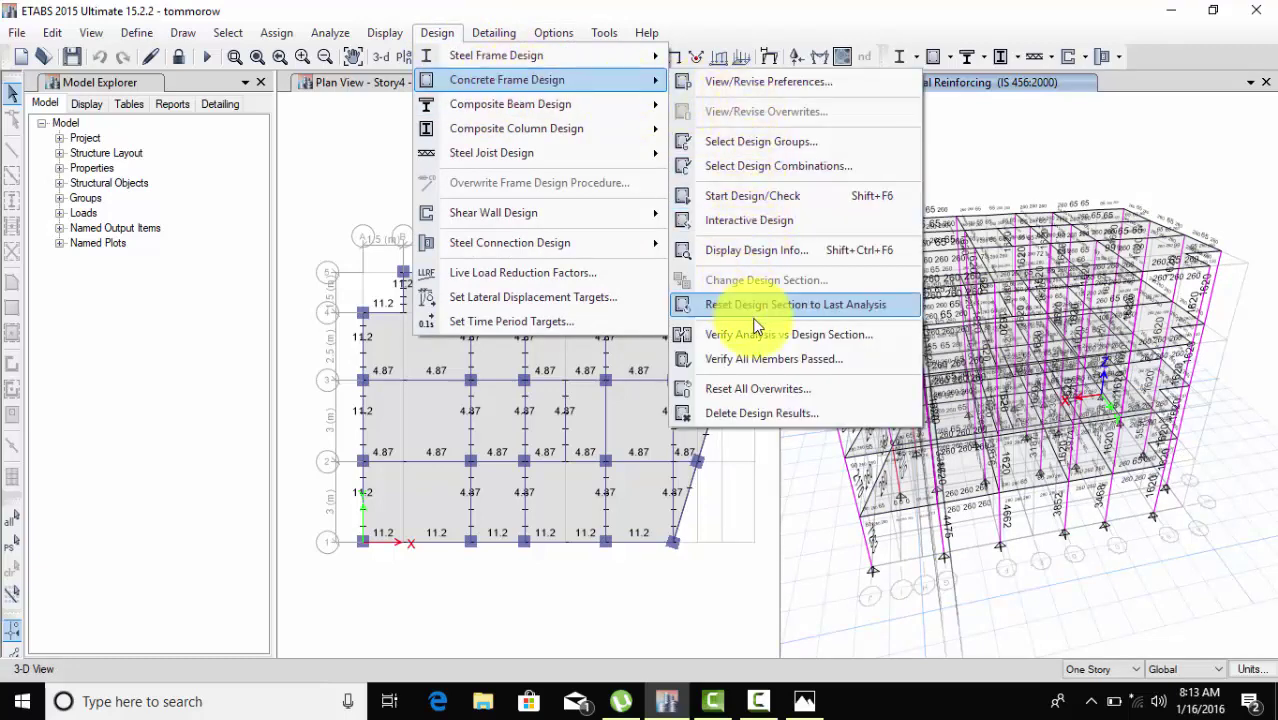
pyautogui.click(762, 360)
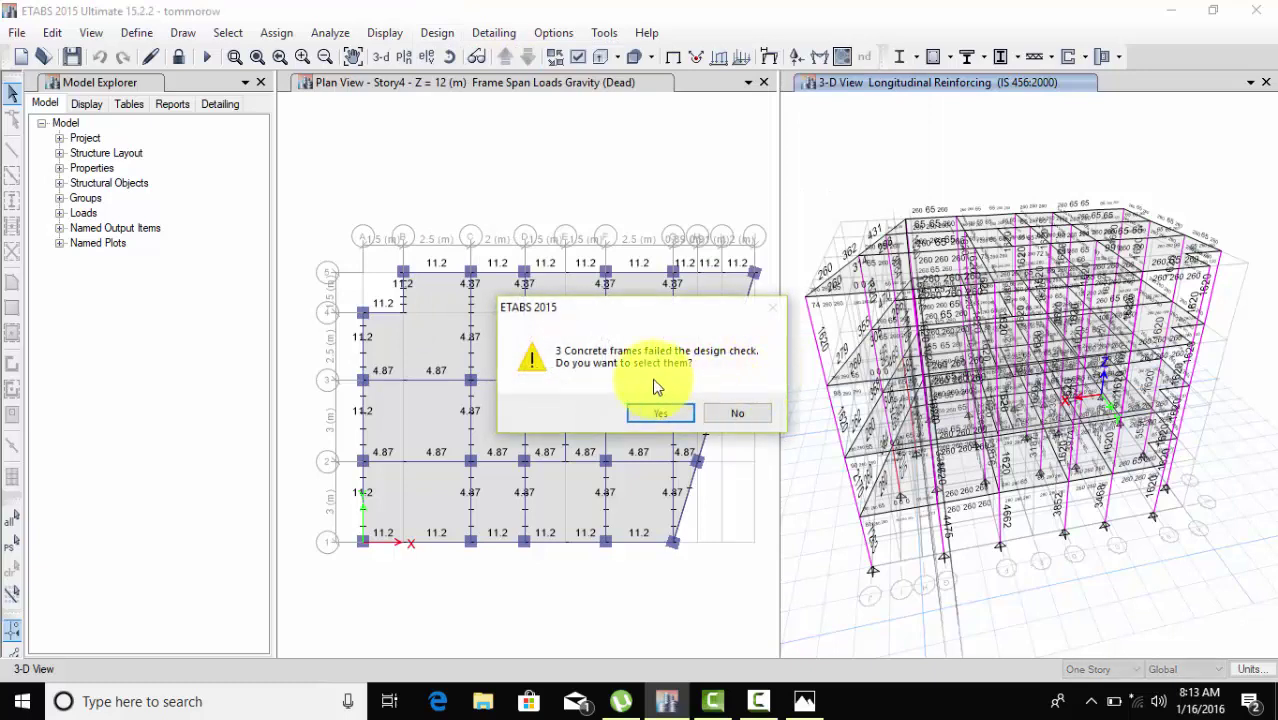
pyautogui.click(662, 413)
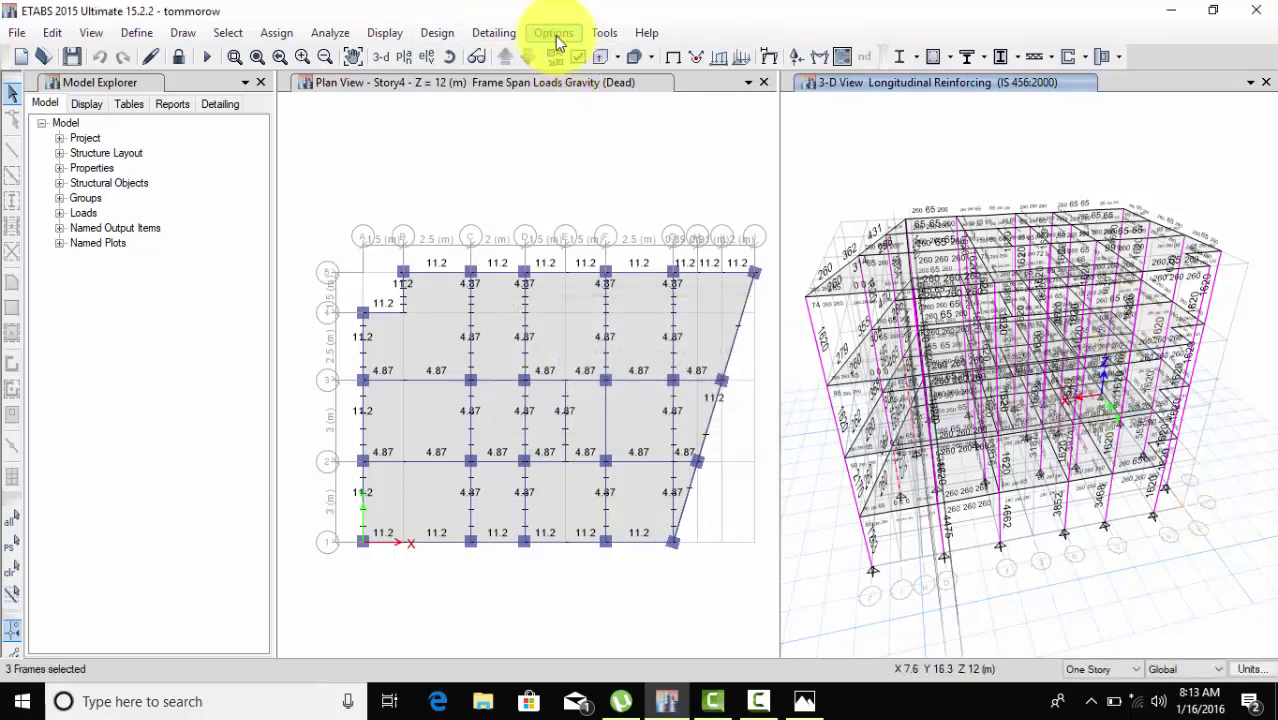
# Step: Change the design section of the three selected failing frames to FSec2
pyautogui.click(440, 33)
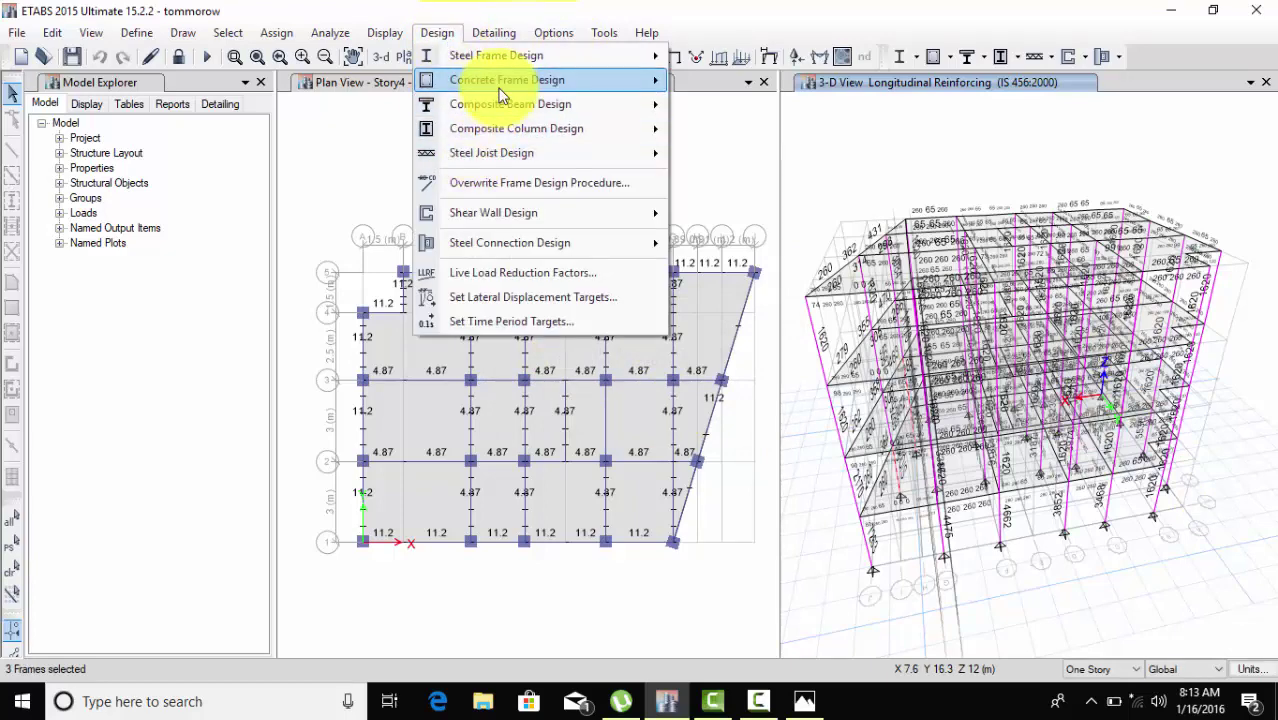
pyautogui.moveTo(503, 95)
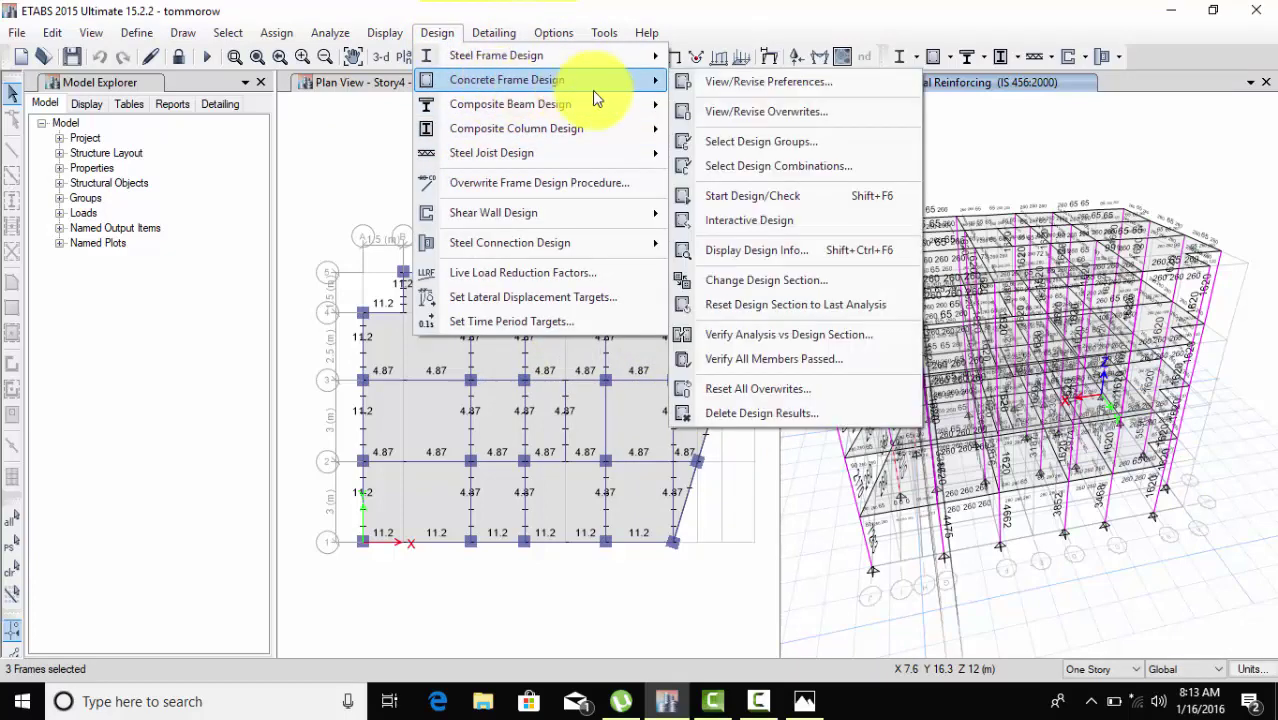
pyautogui.click(768, 281)
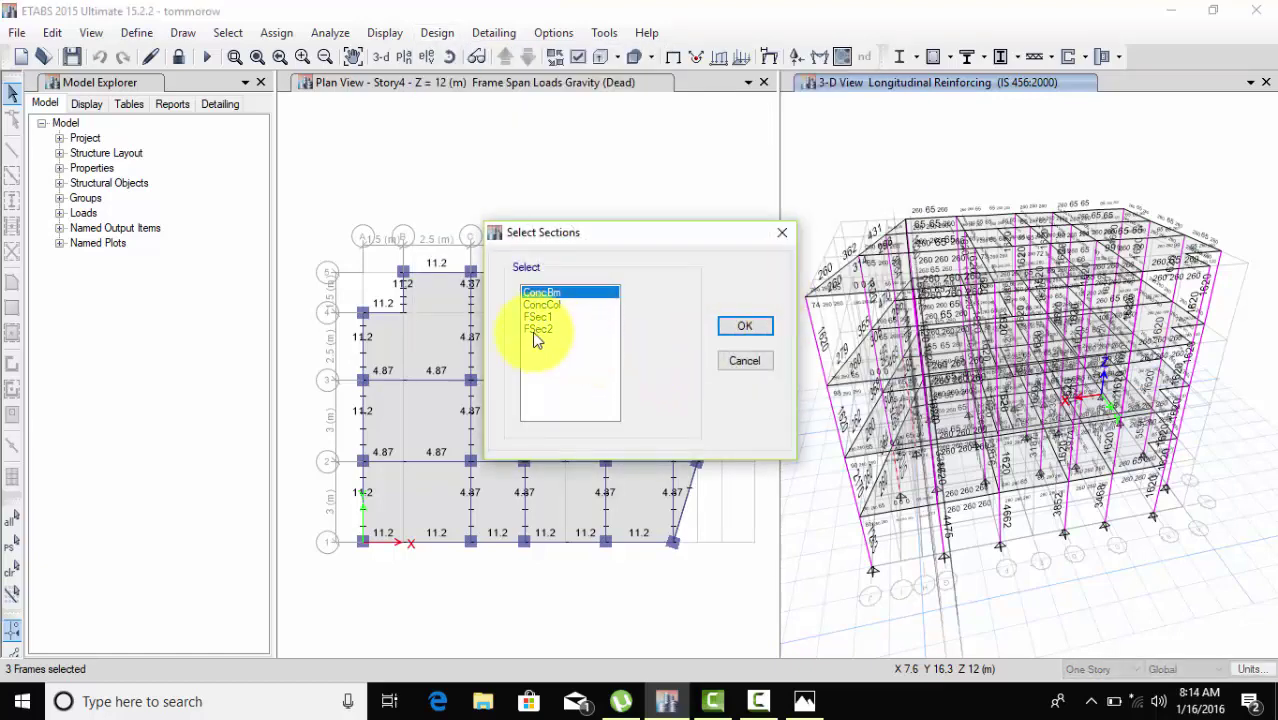
pyautogui.click(538, 329)
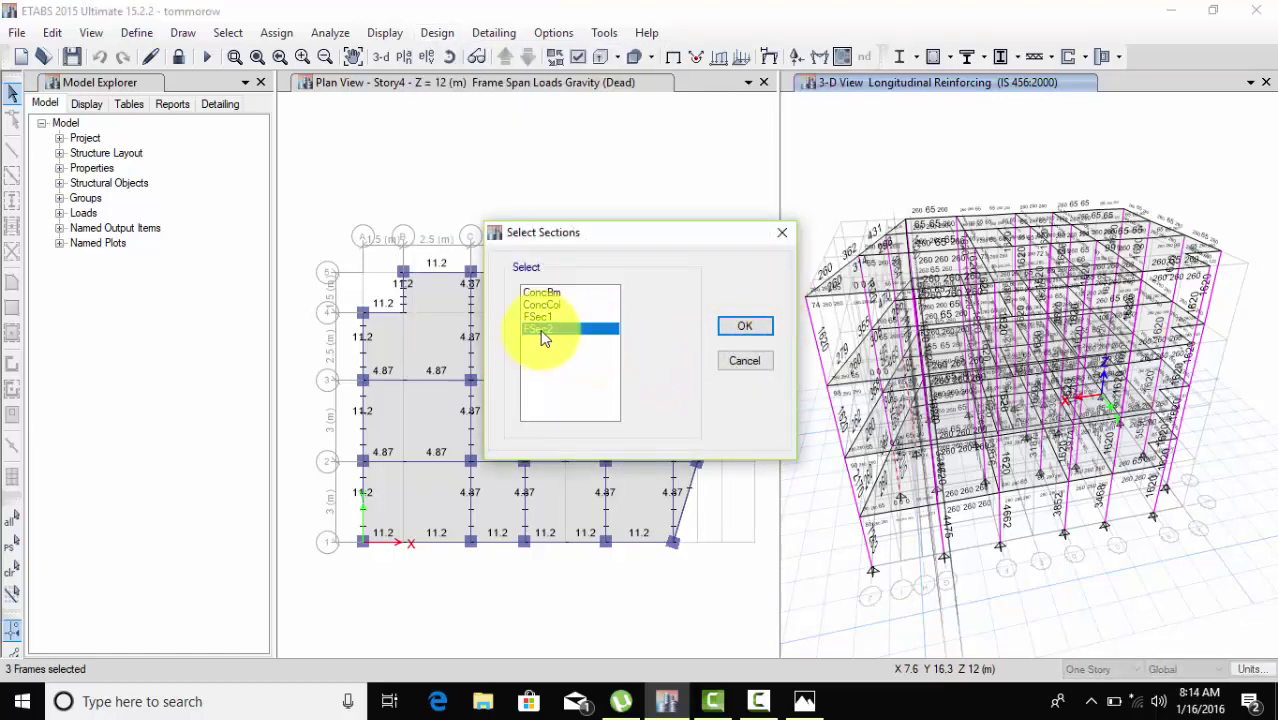
pyautogui.click(744, 327)
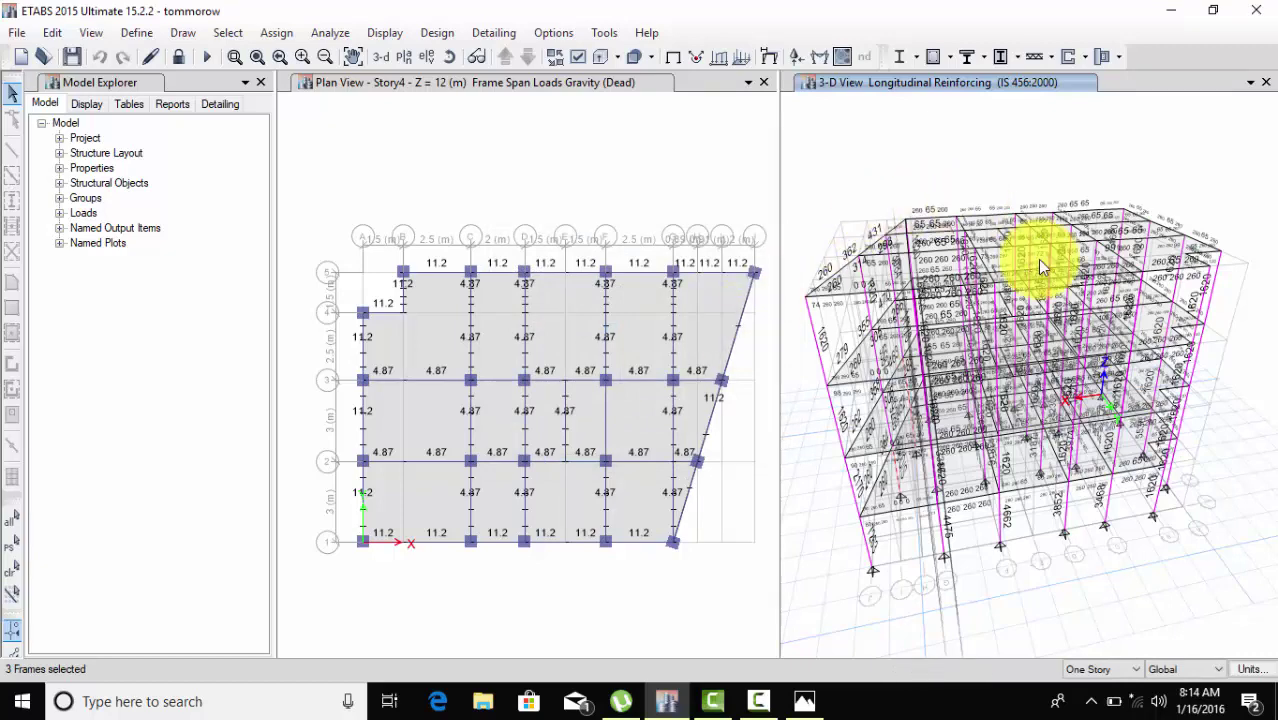
# Step: Rerun the concrete frame design check with the updated FSec2 sections
pyautogui.click(436, 34)
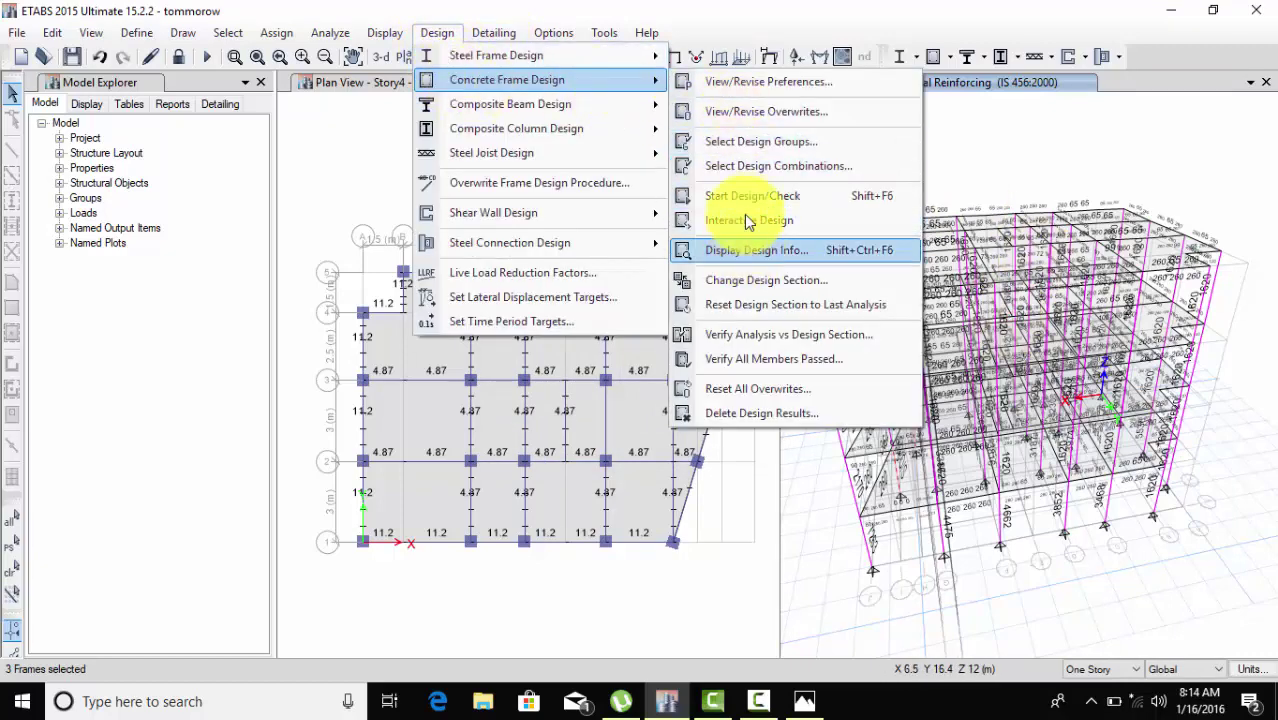
pyautogui.click(757, 197)
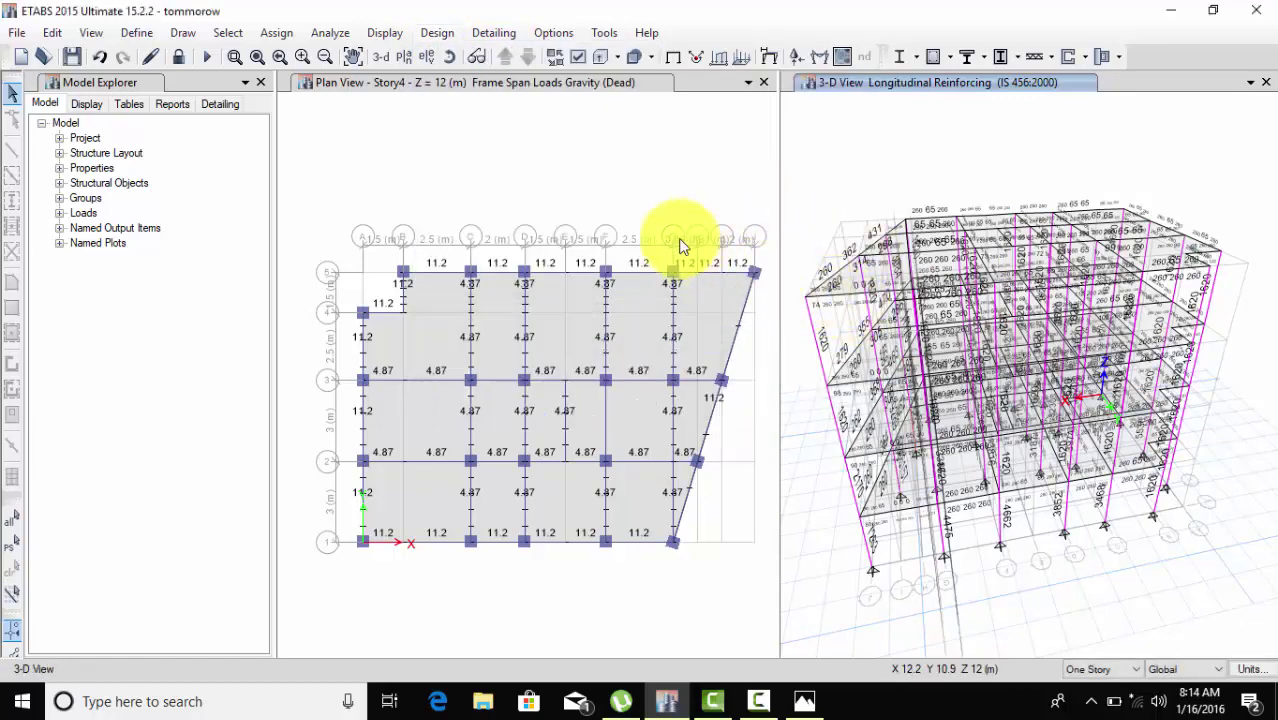
pyautogui.click(394, 36)
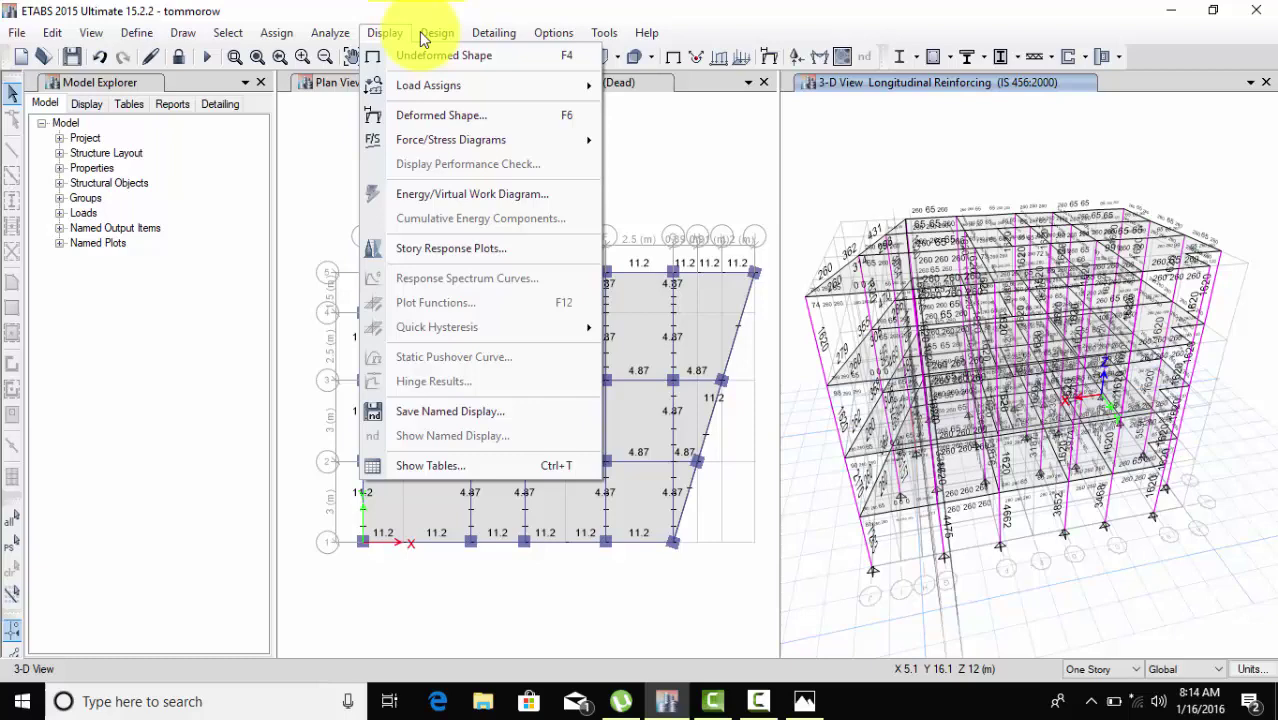
pyautogui.click(440, 34)
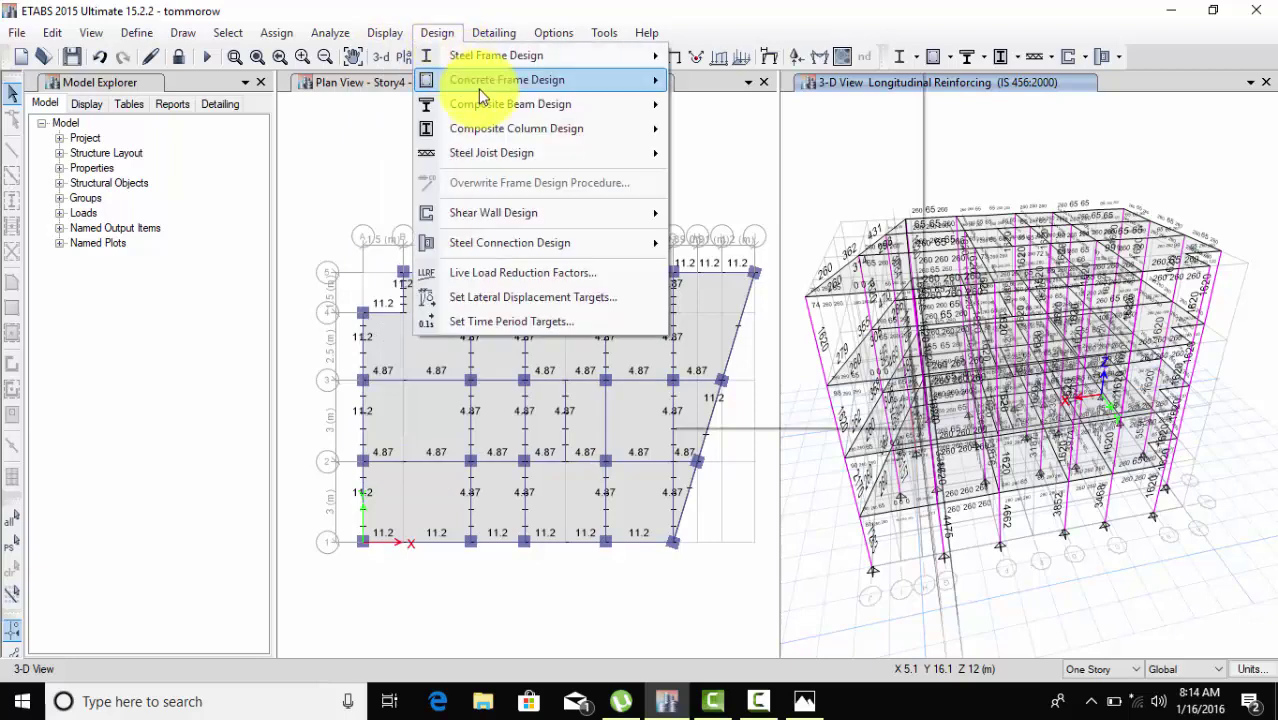
# Step: Verify all members passed and select the single frame that still fails
pyautogui.moveTo(478, 88)
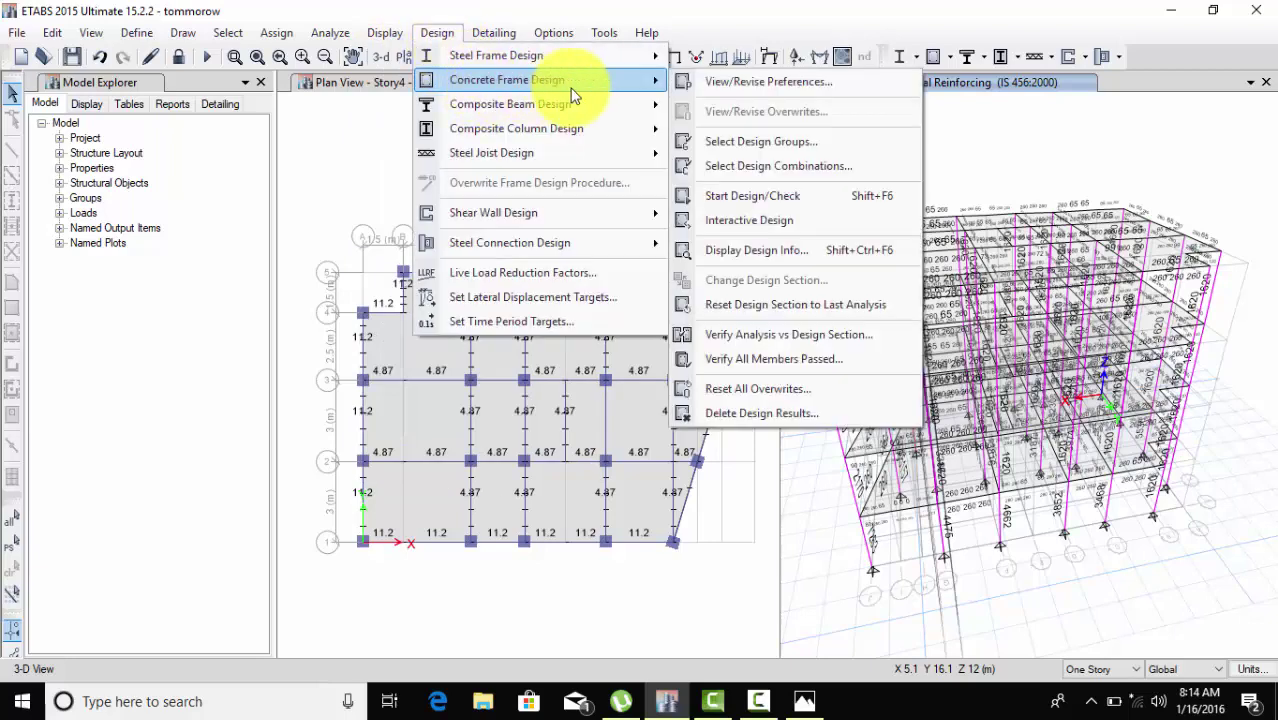
pyautogui.click(760, 358)
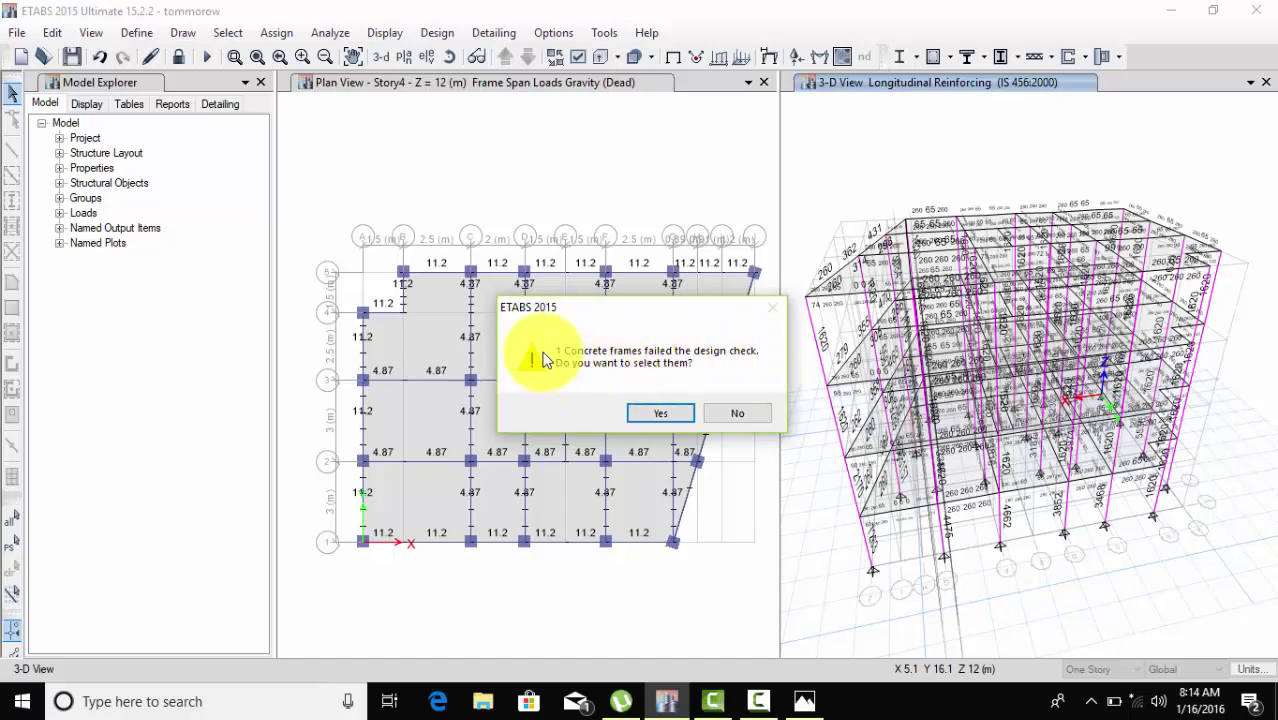
pyautogui.click(637, 406)
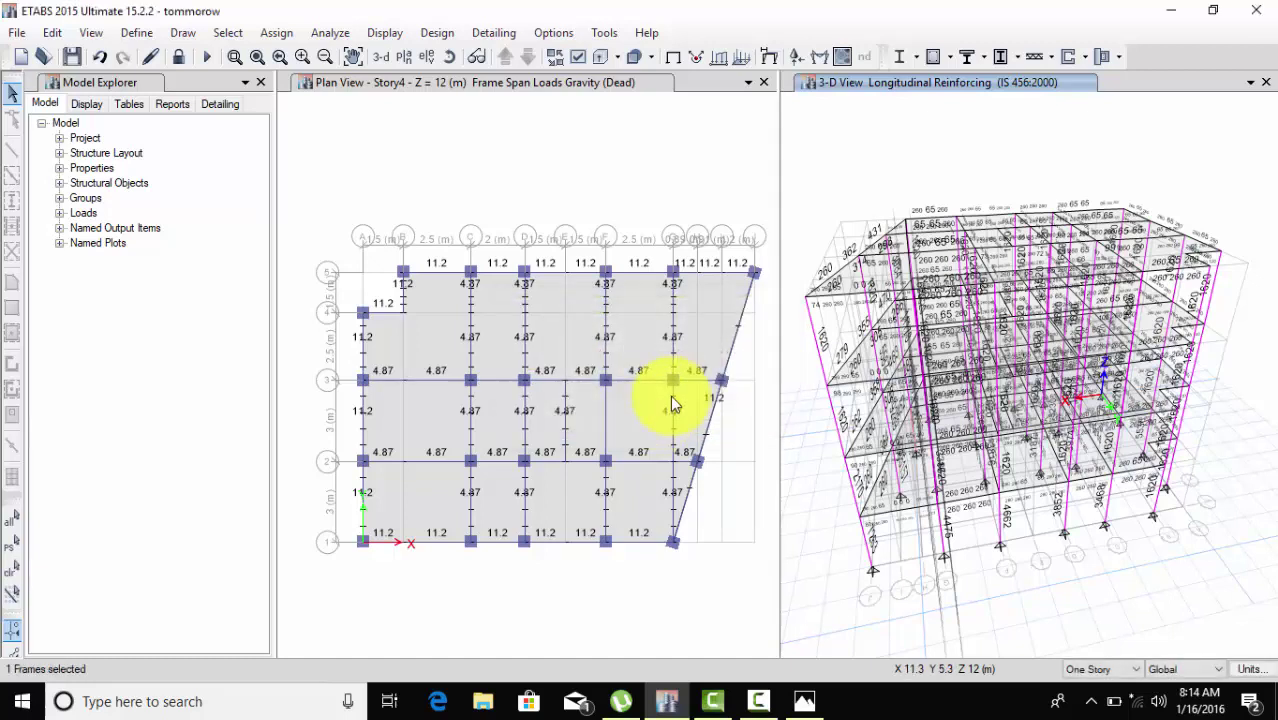
# Step: Assign FSec1 as the failing frame's design section and rerun the concrete frame design
pyautogui.click(432, 33)
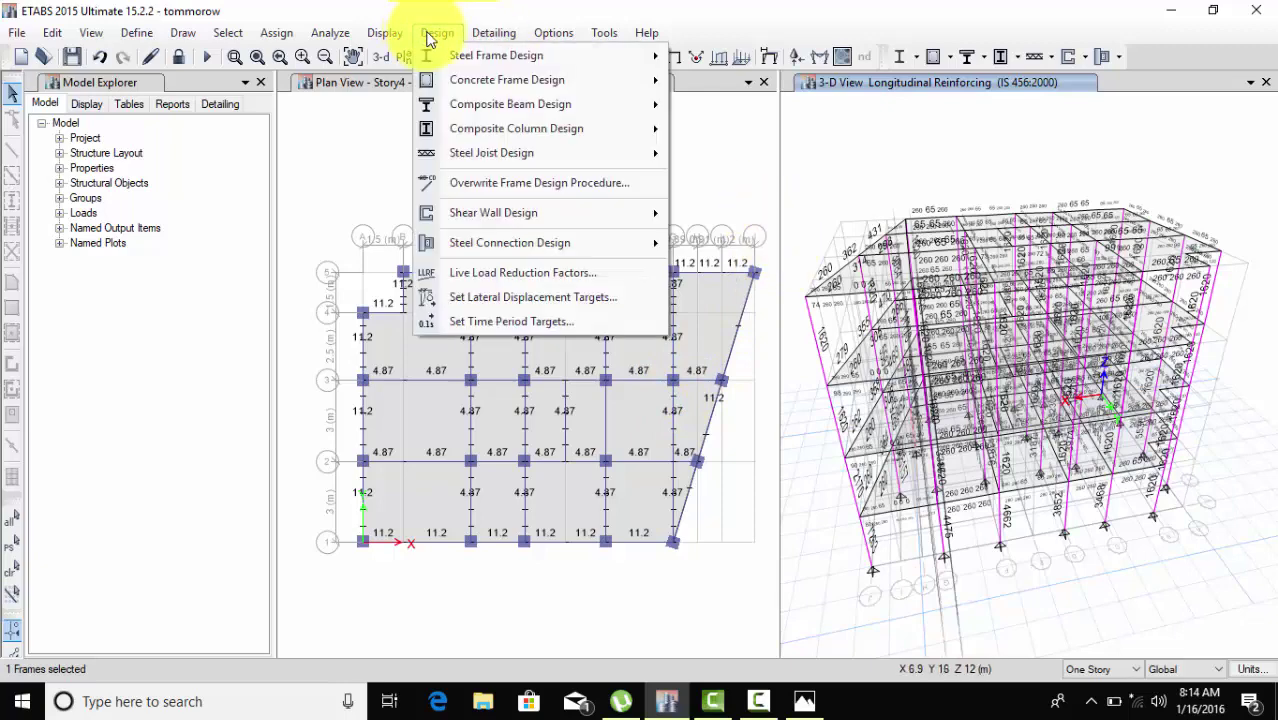
pyautogui.moveTo(470, 90)
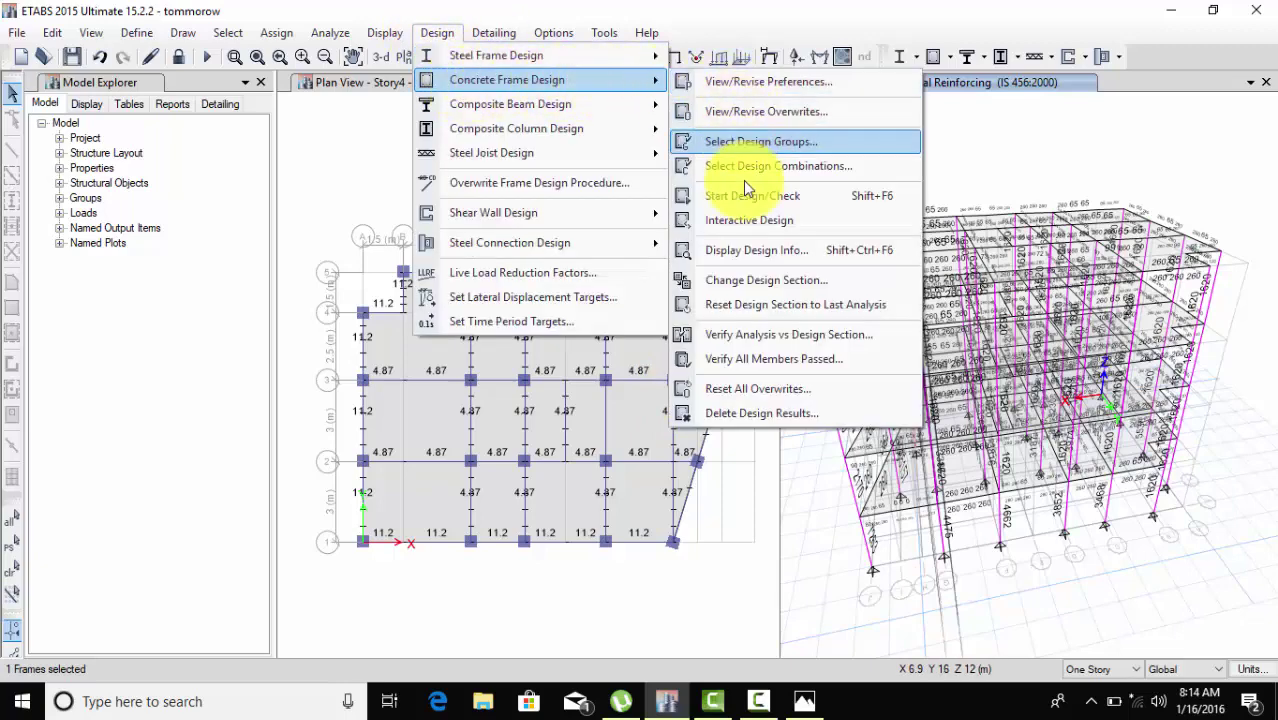
pyautogui.click(220, 33)
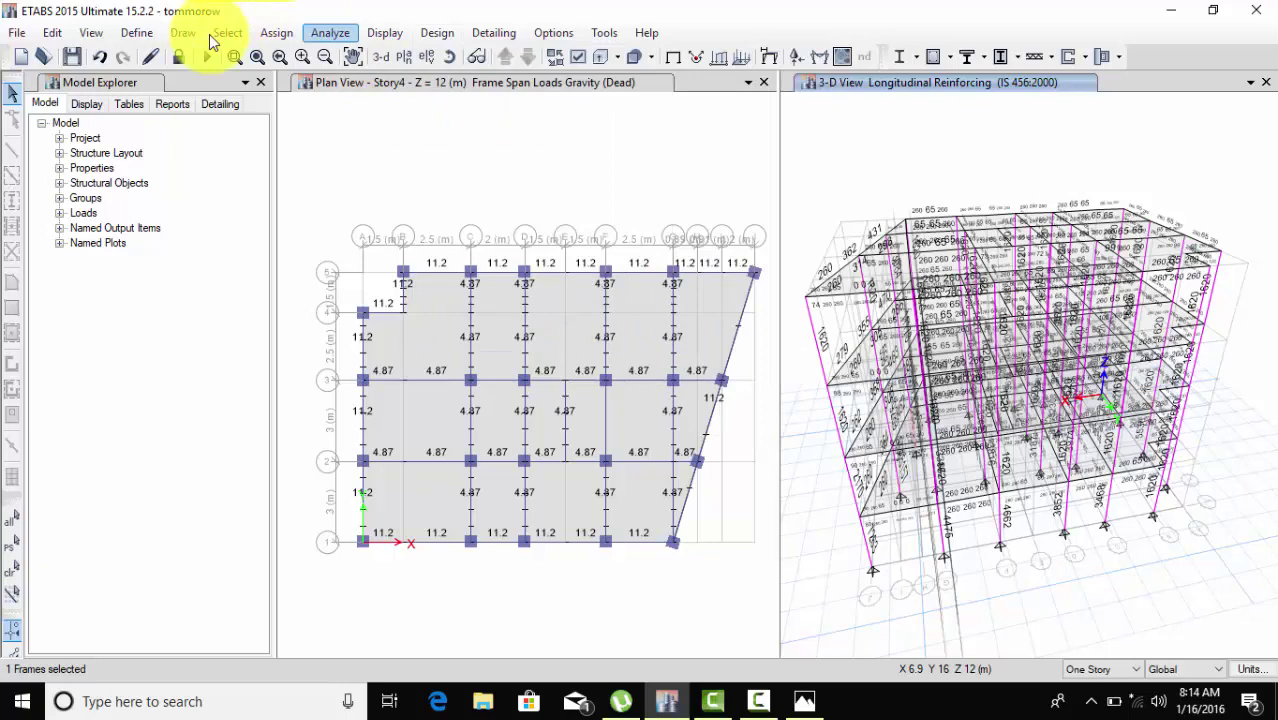
pyautogui.click(405, 58)
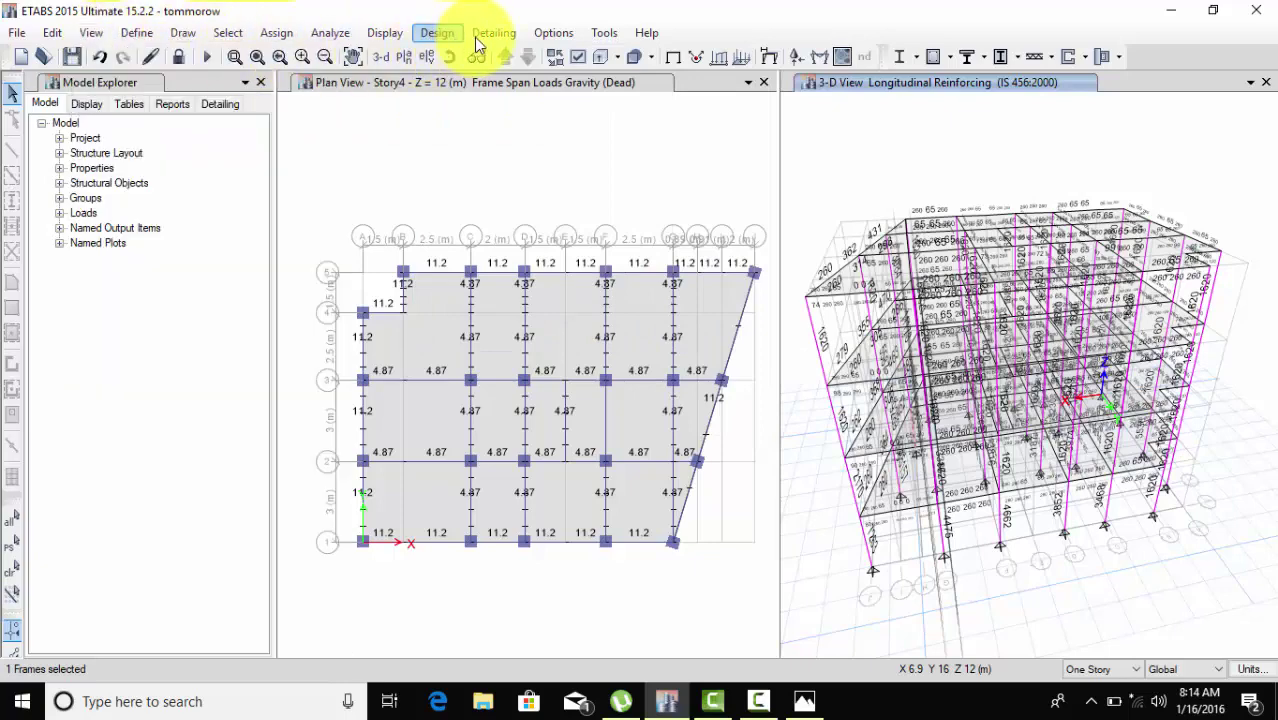
pyautogui.click(435, 33)
pyautogui.click(432, 33)
pyautogui.click(432, 33)
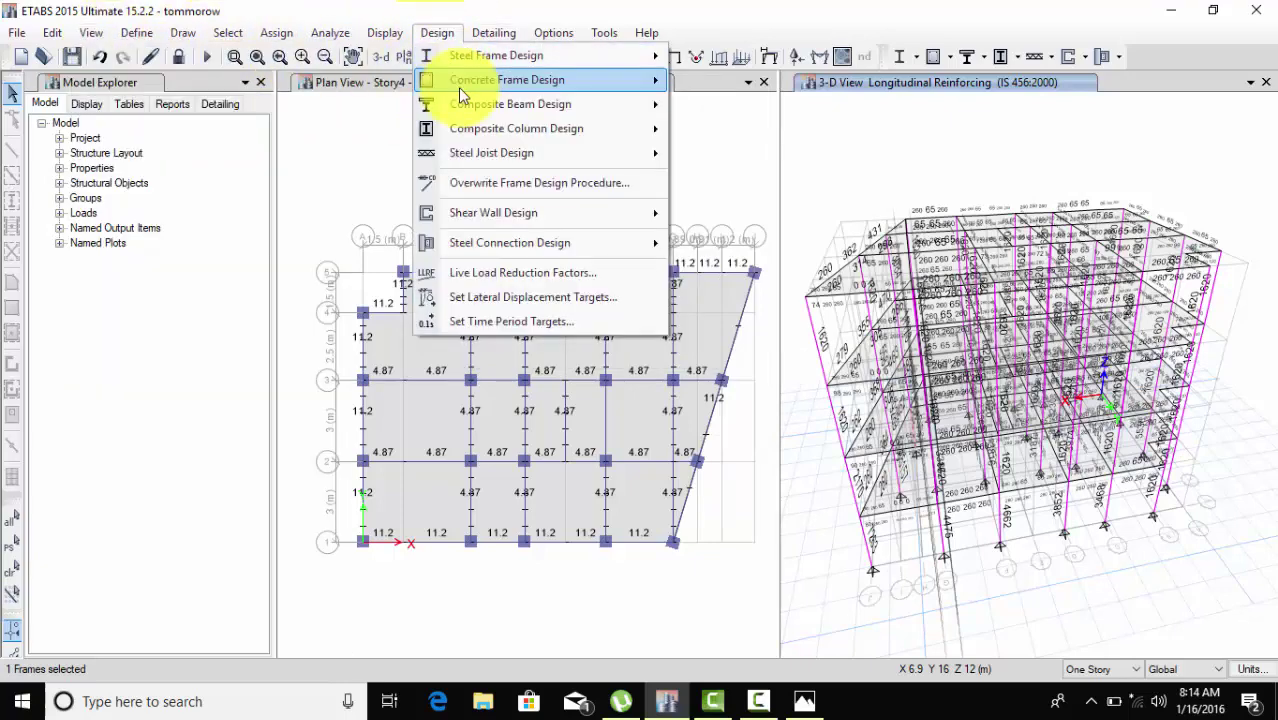
pyautogui.moveTo(461, 88)
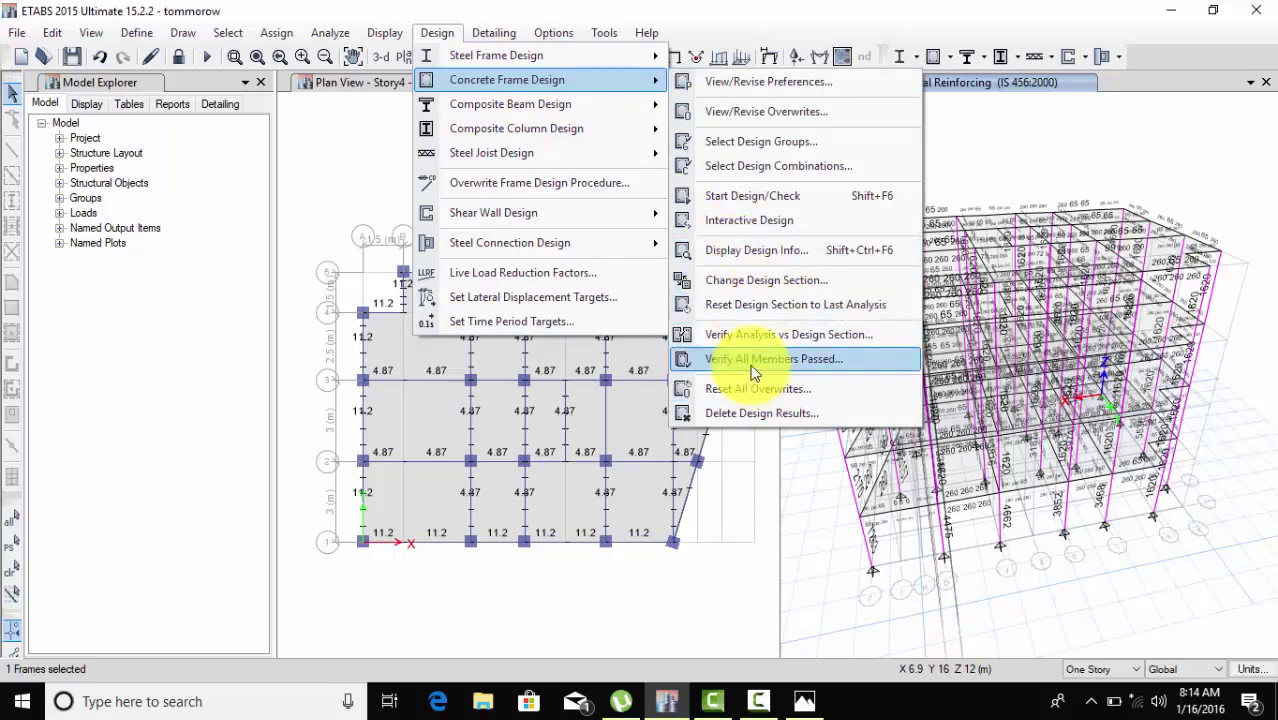
pyautogui.click(776, 281)
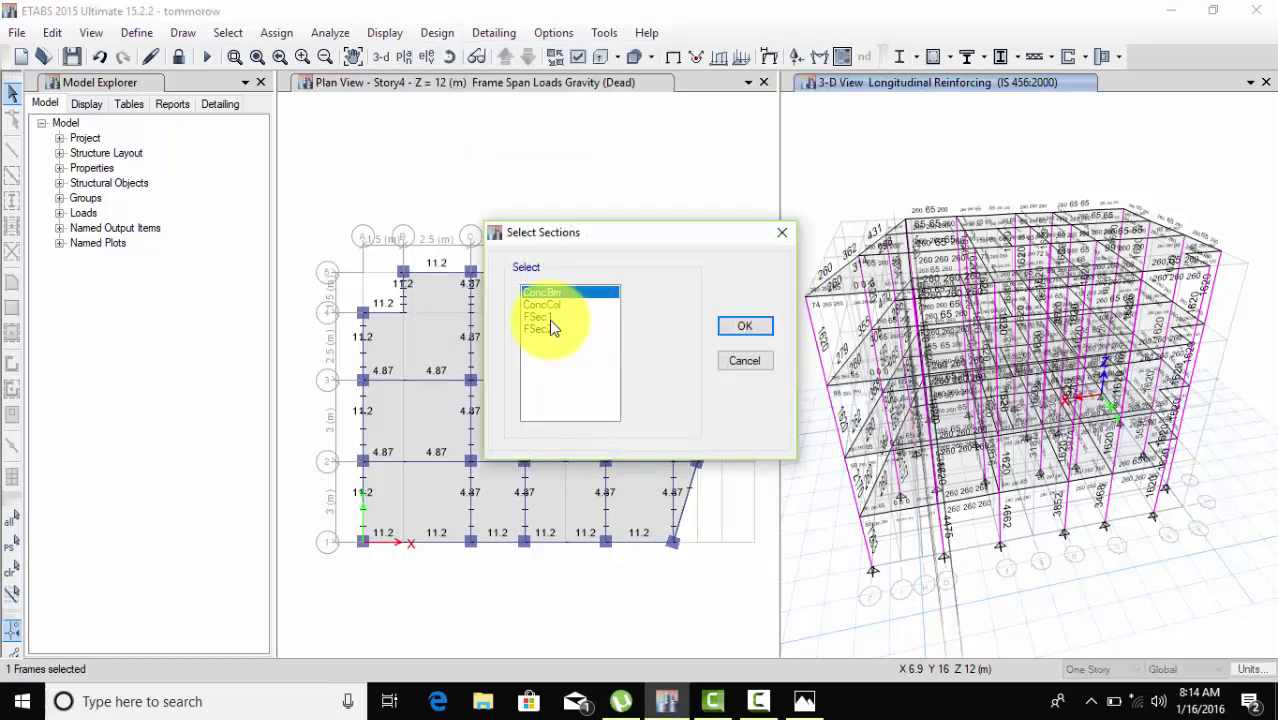
pyautogui.click(733, 328)
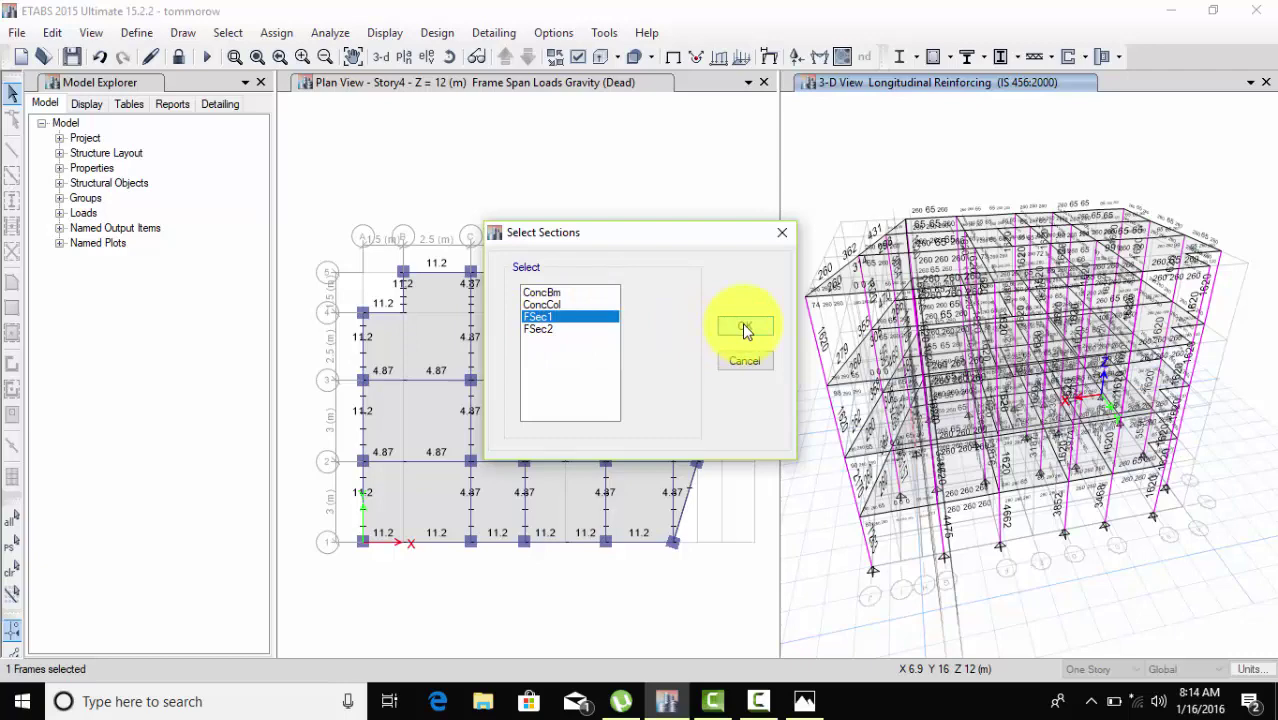
pyautogui.click(434, 33)
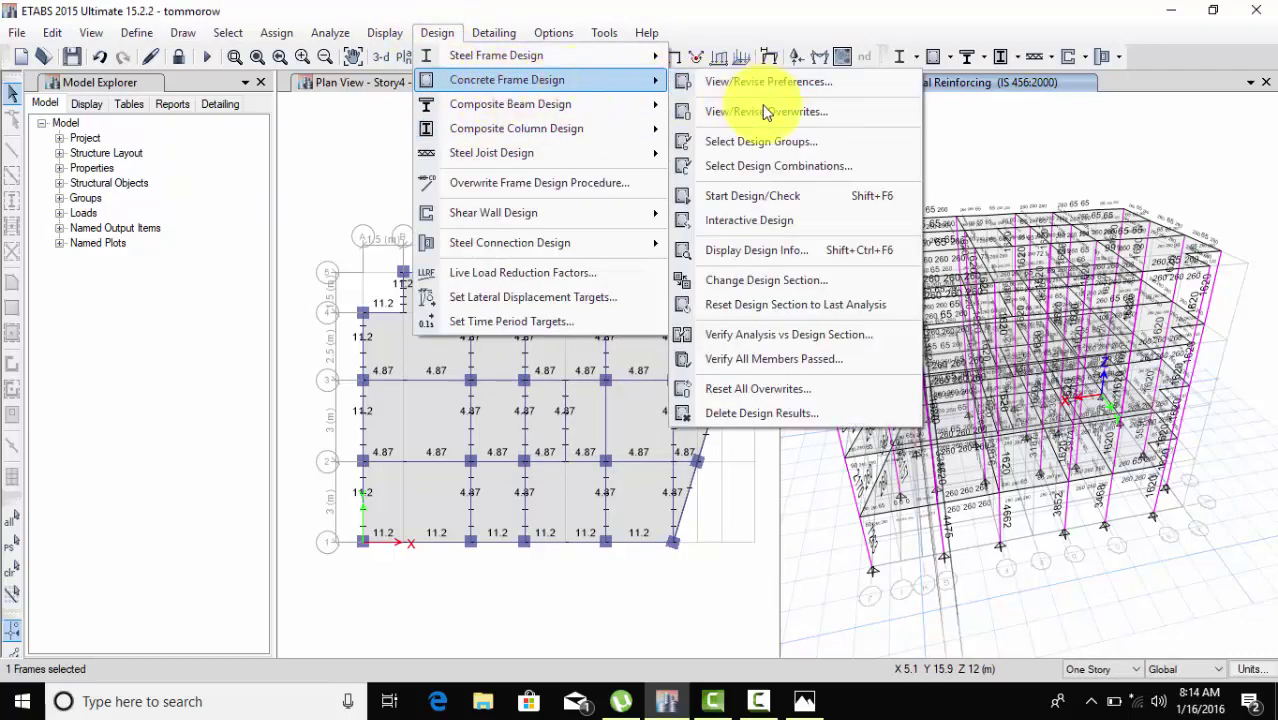
pyautogui.click(763, 200)
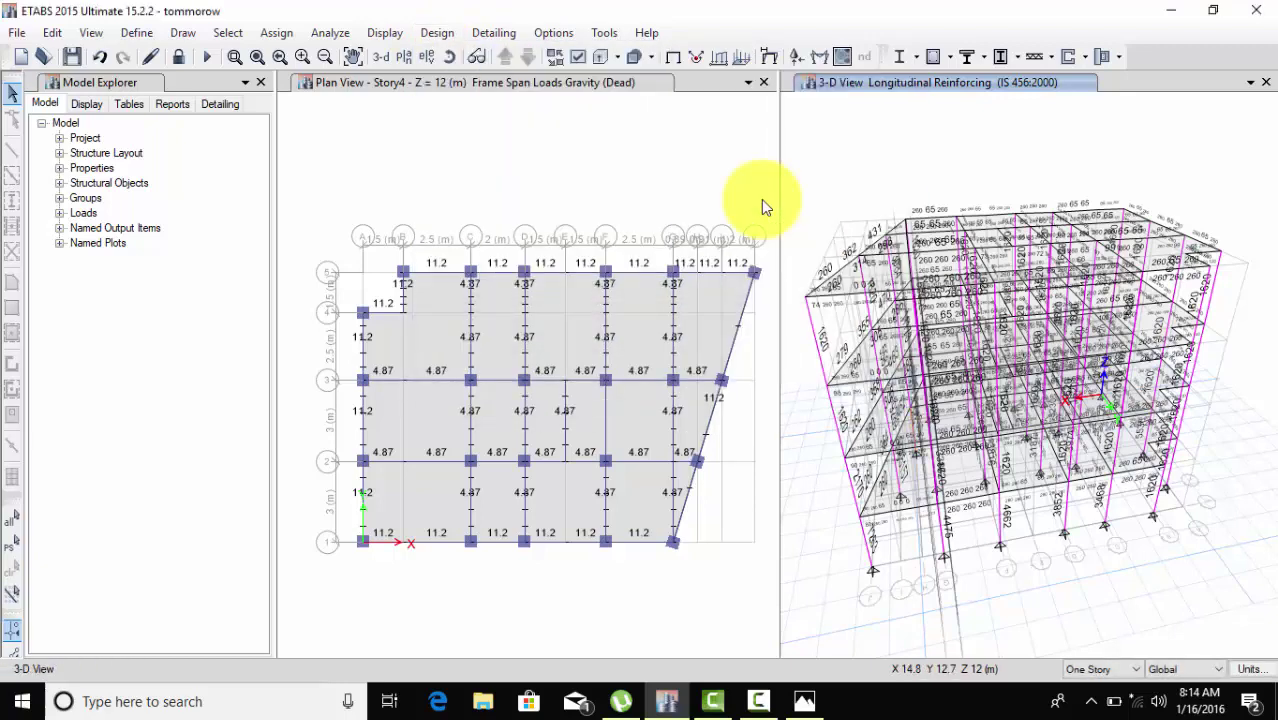
# Step: Verify all members passed again and select the frame that still fails
pyautogui.click(436, 33)
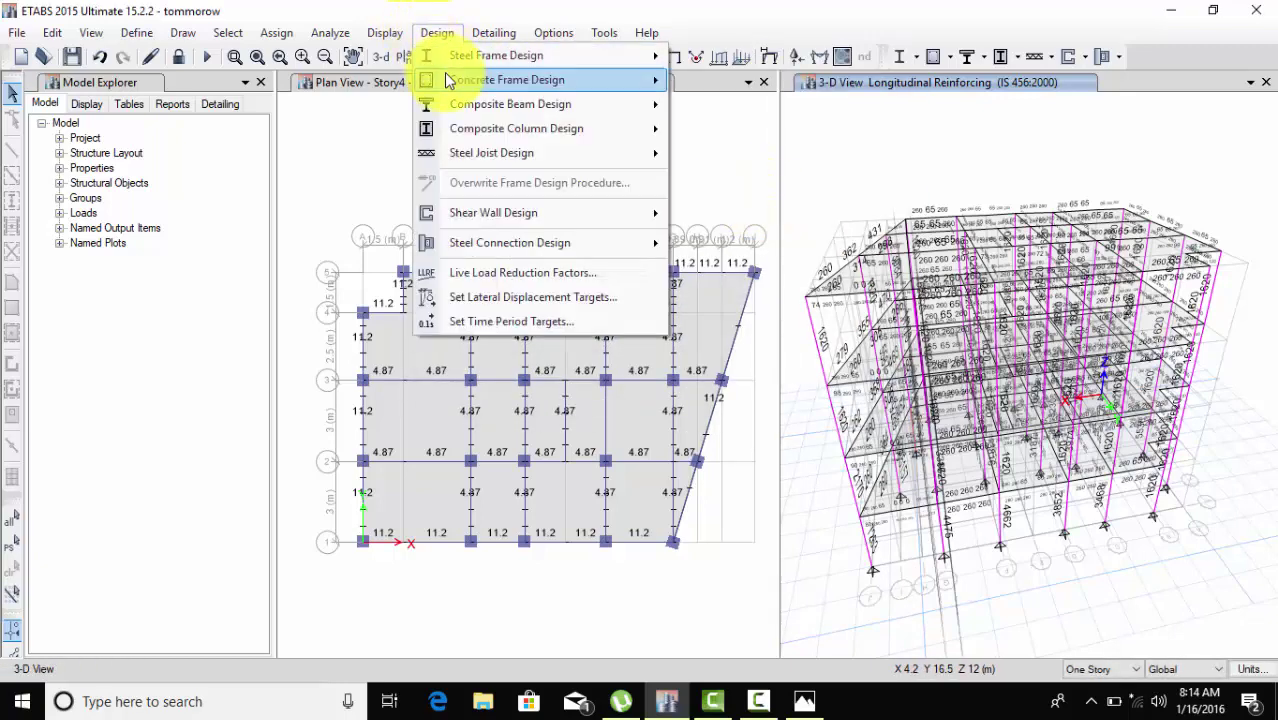
pyautogui.moveTo(575, 80)
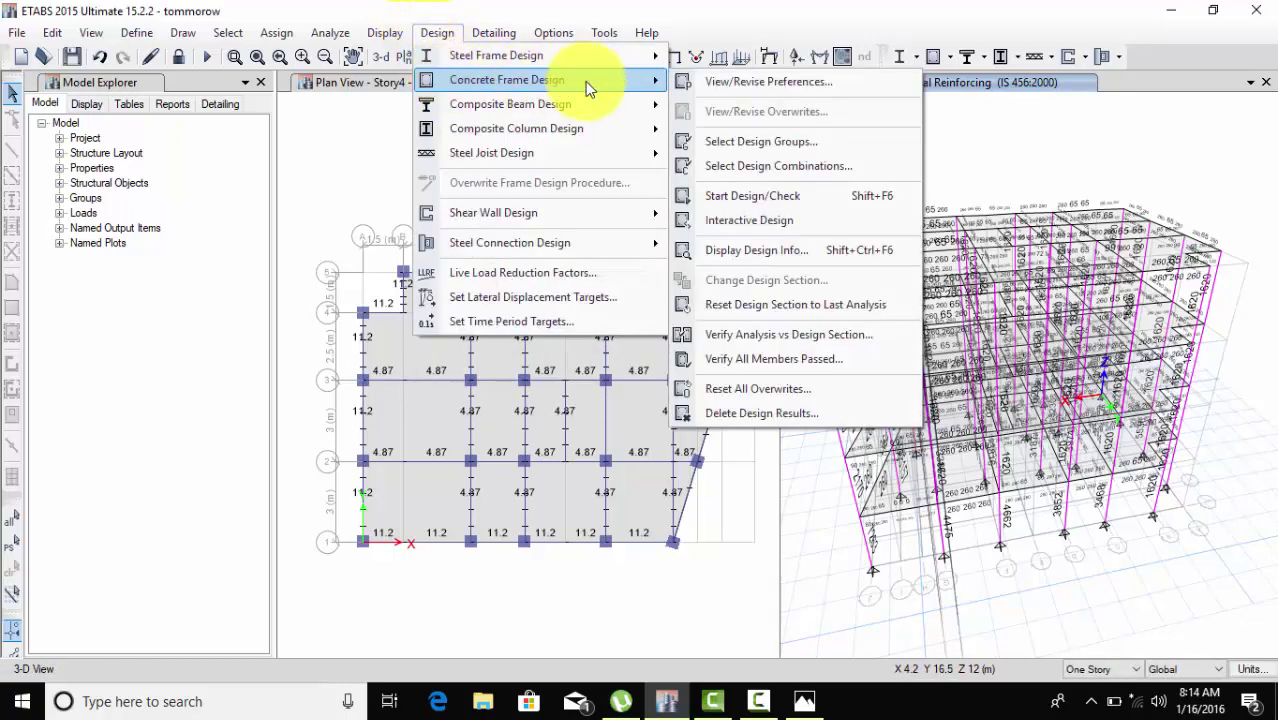
pyautogui.click(750, 359)
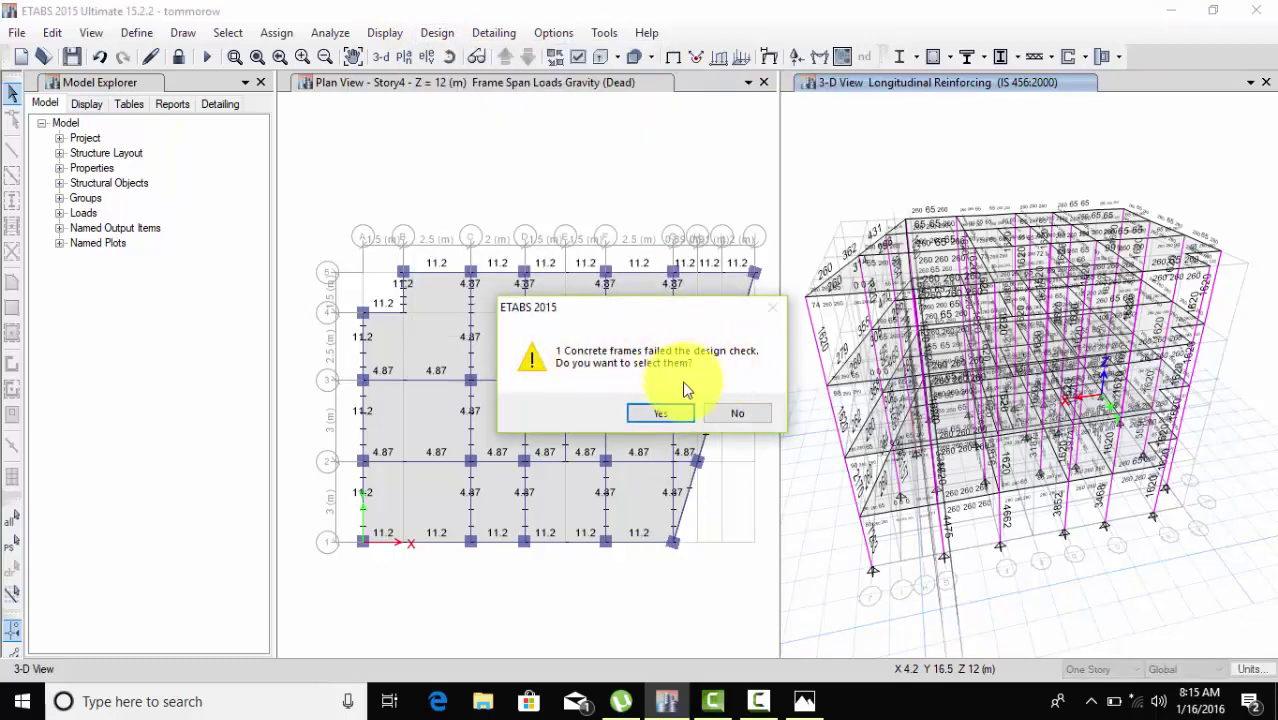
pyautogui.click(660, 417)
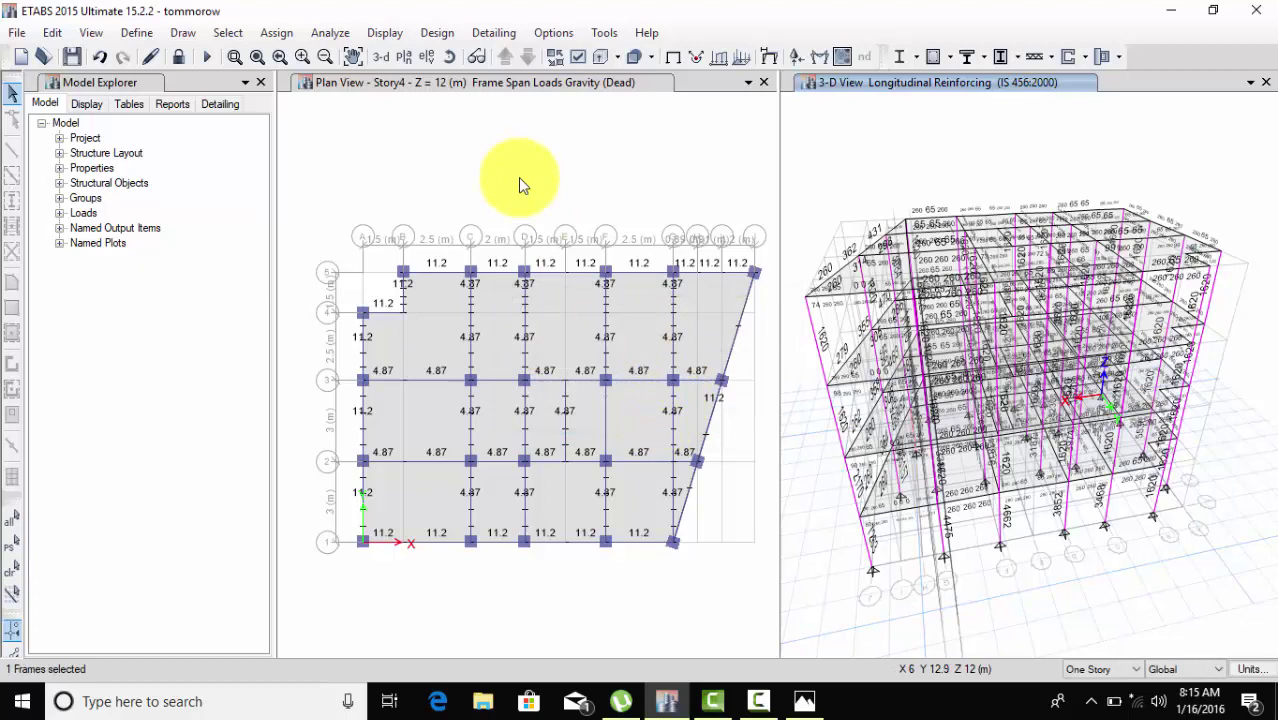
pyautogui.click(425, 33)
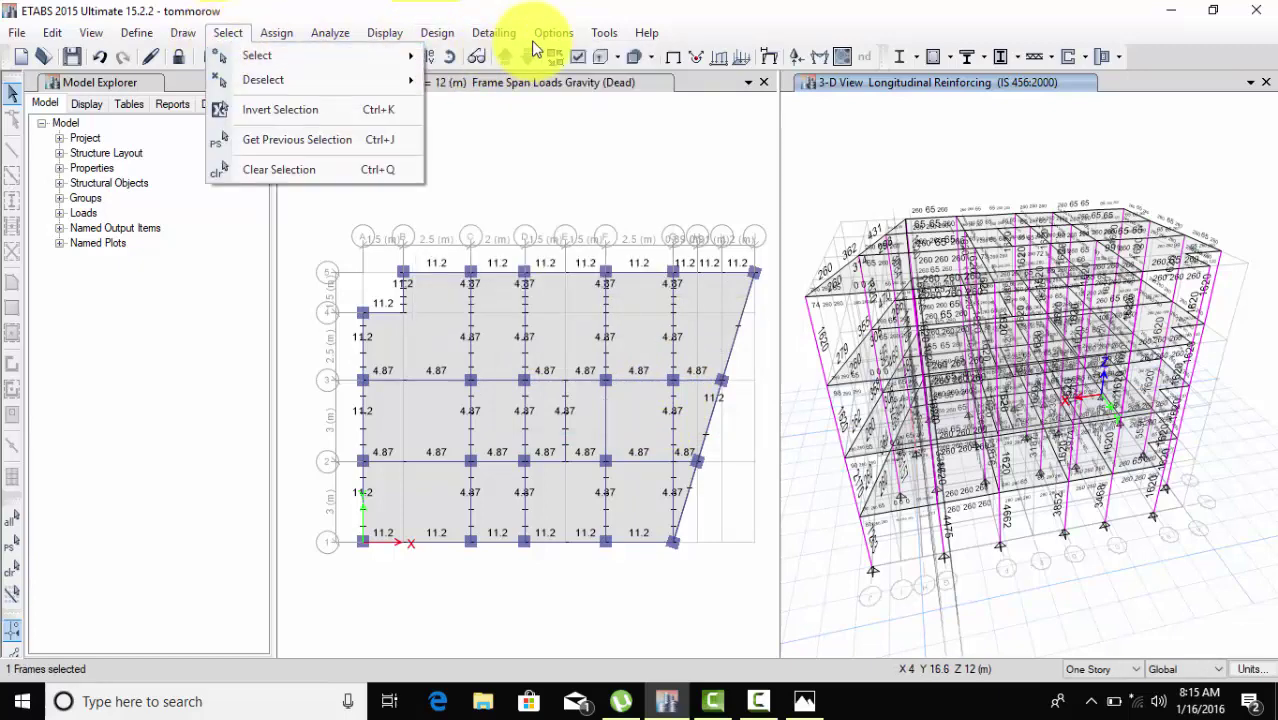
pyautogui.click(450, 38)
# Step: Assign ConcBm as that frame's design section
pyautogui.click(448, 36)
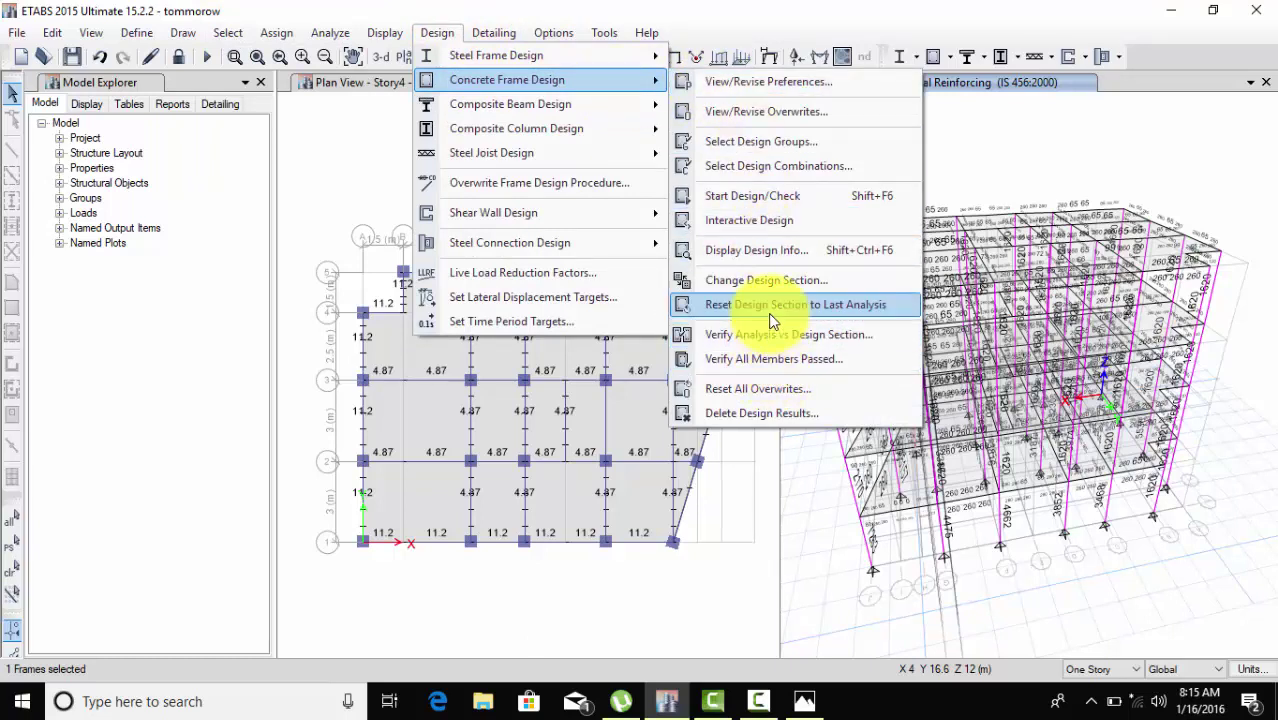
pyautogui.click(776, 281)
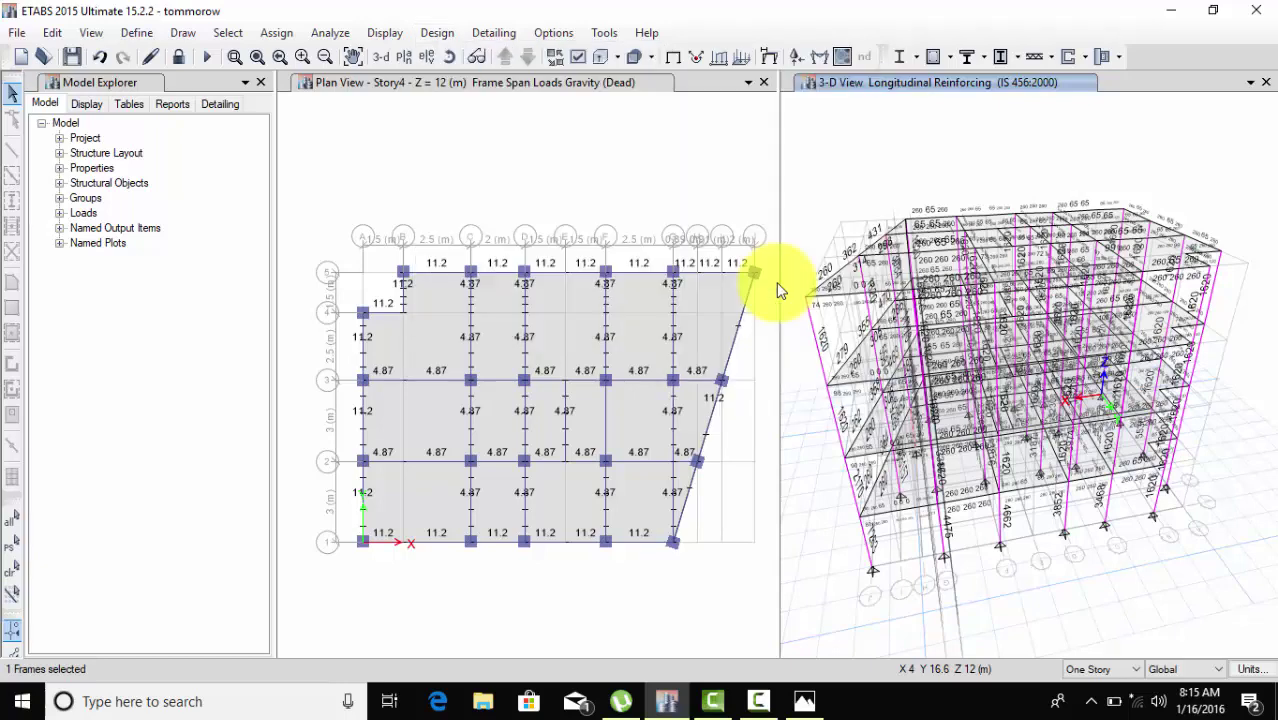
pyautogui.click(746, 328)
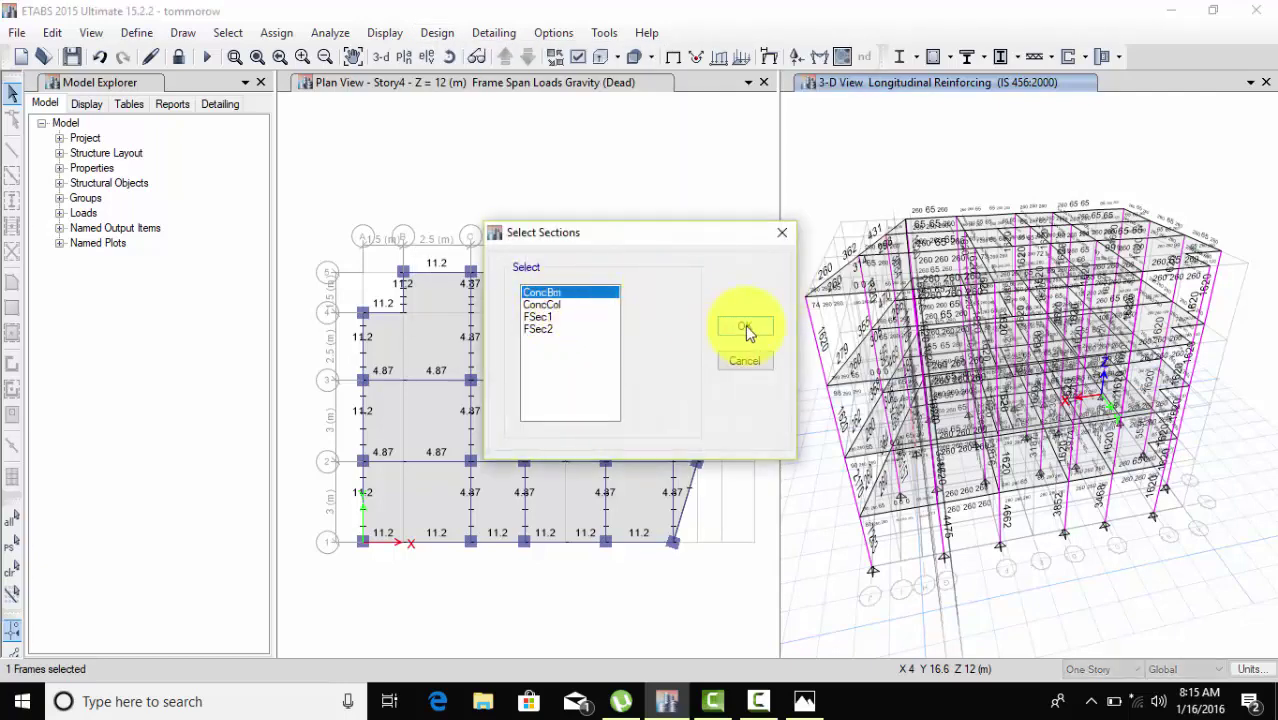
# Step: Rerun the concrete frame design check with the revised sections
pyautogui.click(430, 34)
pyautogui.moveTo(505, 80)
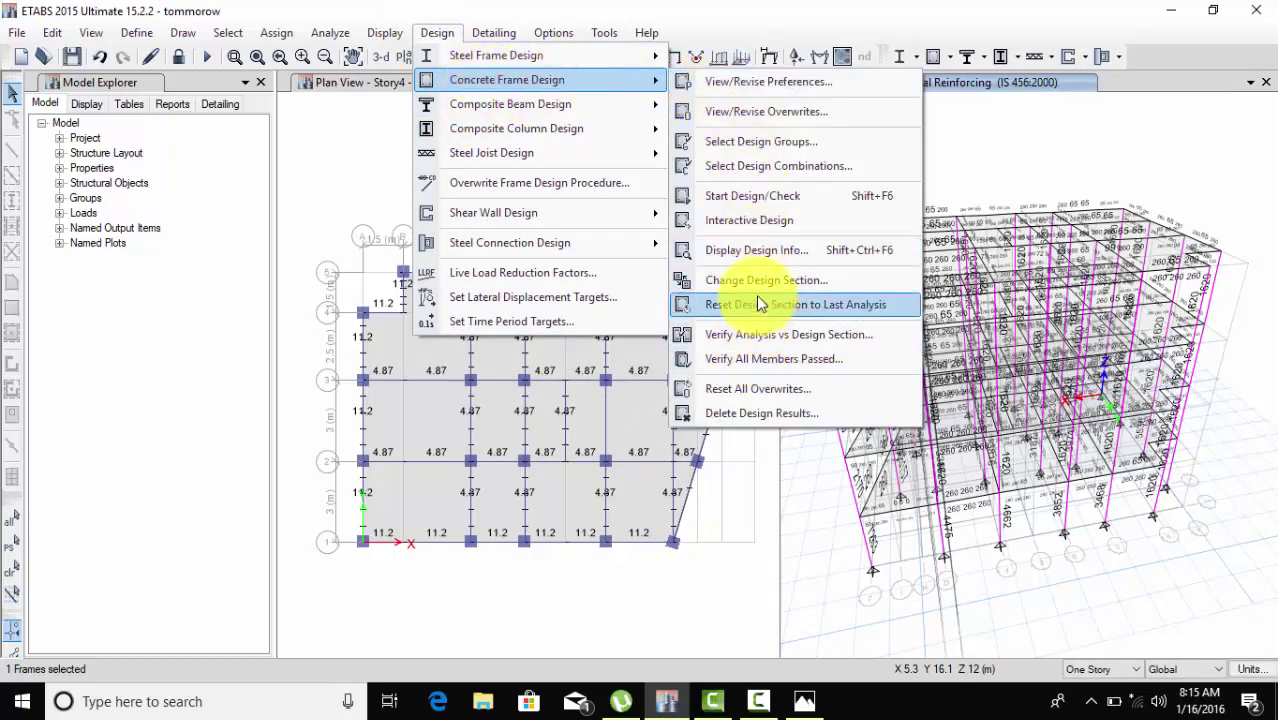
pyautogui.click(758, 200)
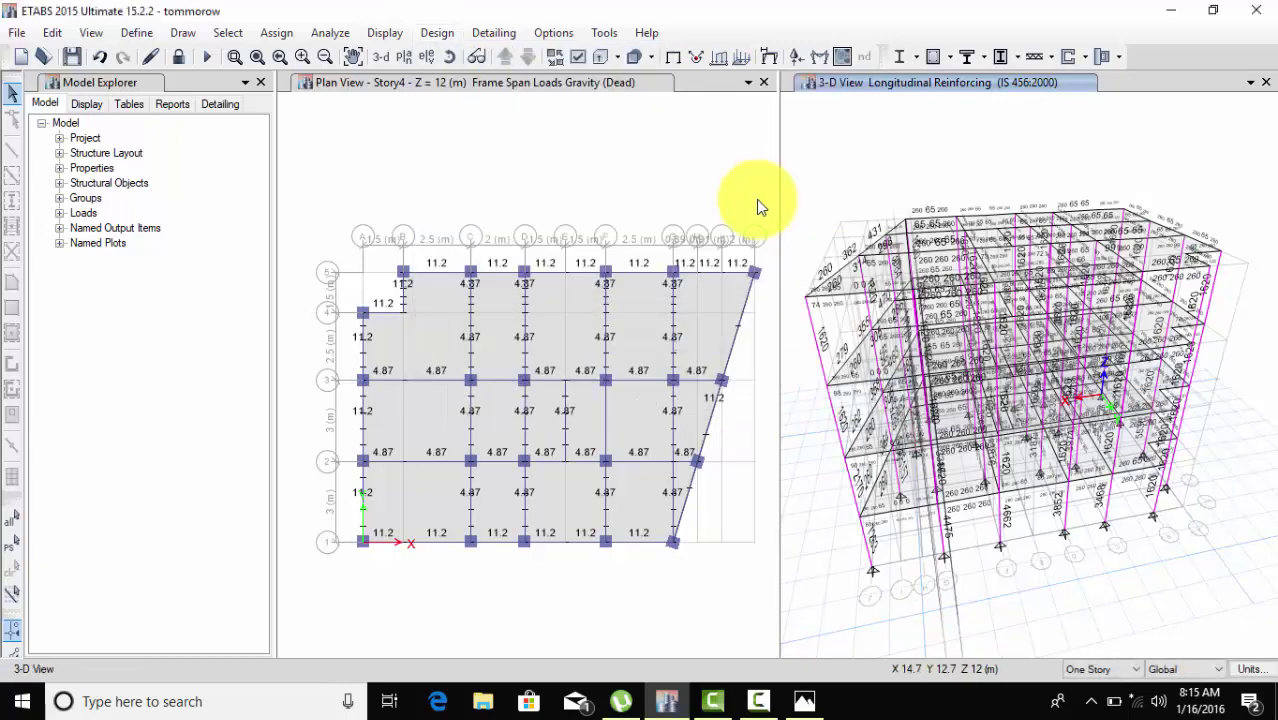
# Step: Verify all concrete members passed and dismiss the all-passed confirmation
pyautogui.click(434, 33)
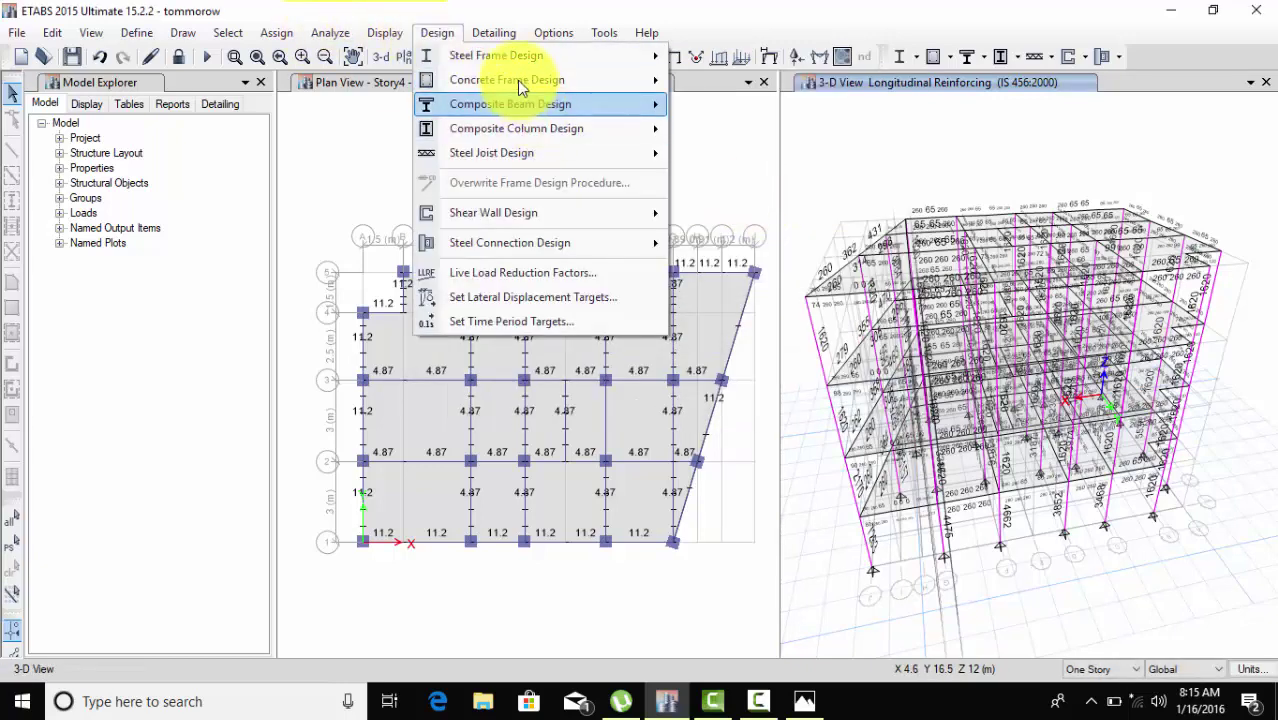
pyautogui.moveTo(517, 80)
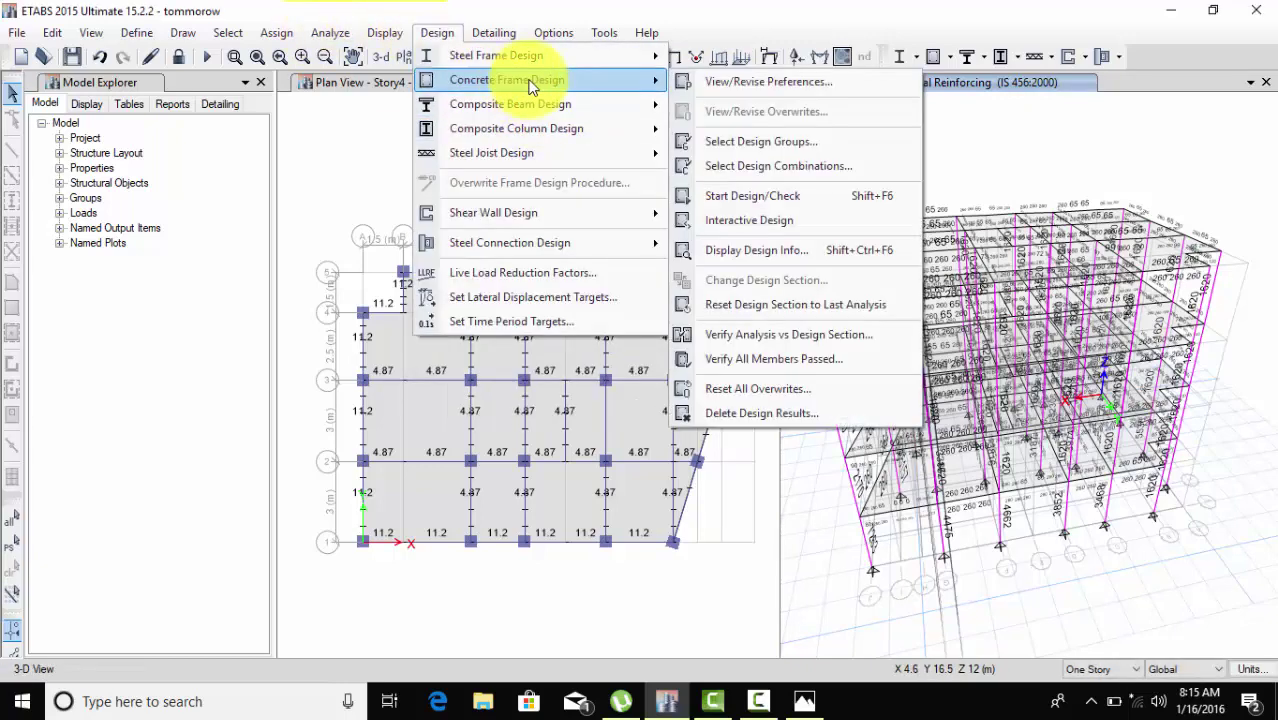
pyautogui.click(751, 362)
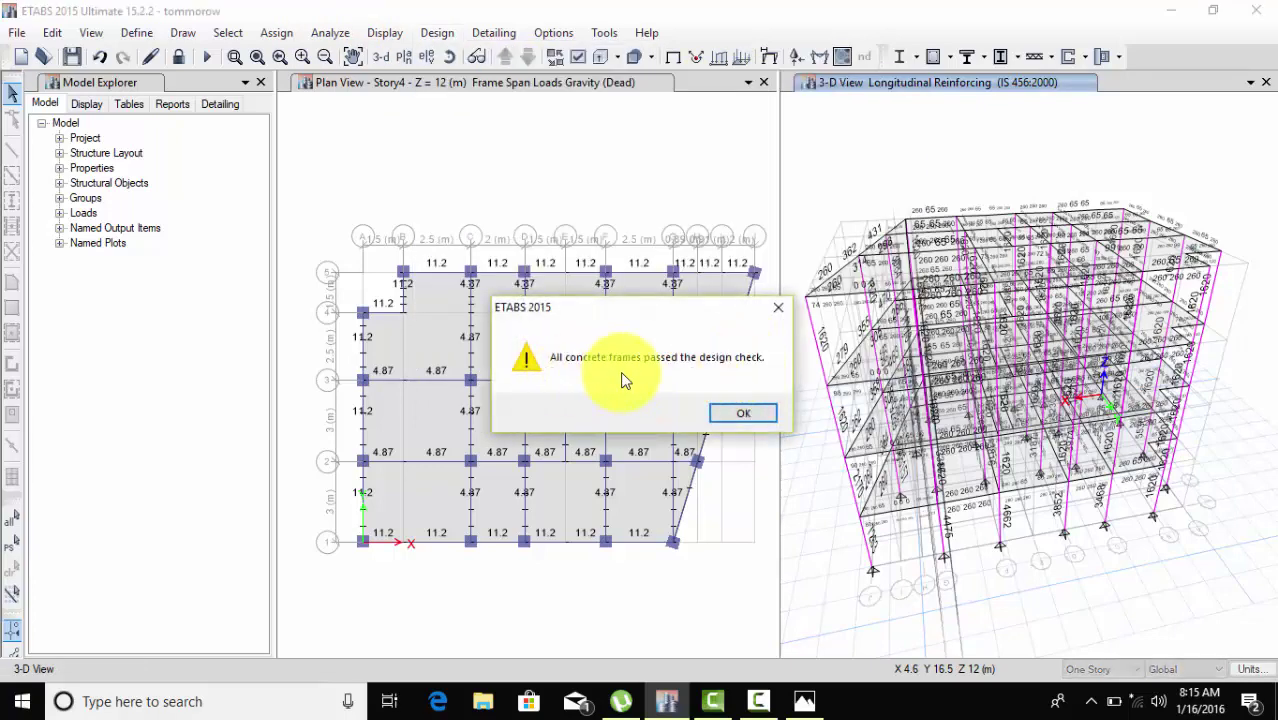
pyautogui.click(743, 416)
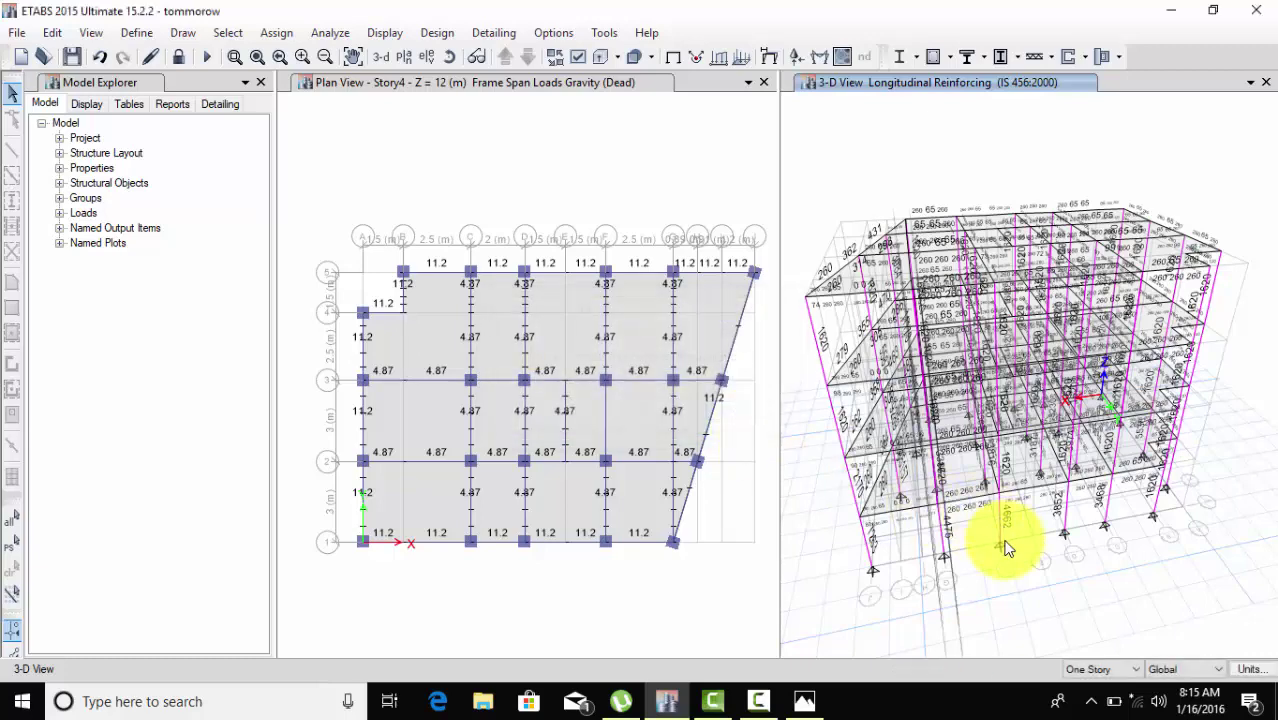
# Step: Rotate the 3-D view horizontally to inspect the fully passing building from another side
pyautogui.keyDown('shift'); pyautogui.moveTo(1006, 548); pyautogui.dragTo(913, 548, button='middle'); pyautogui.keyUp('shift')
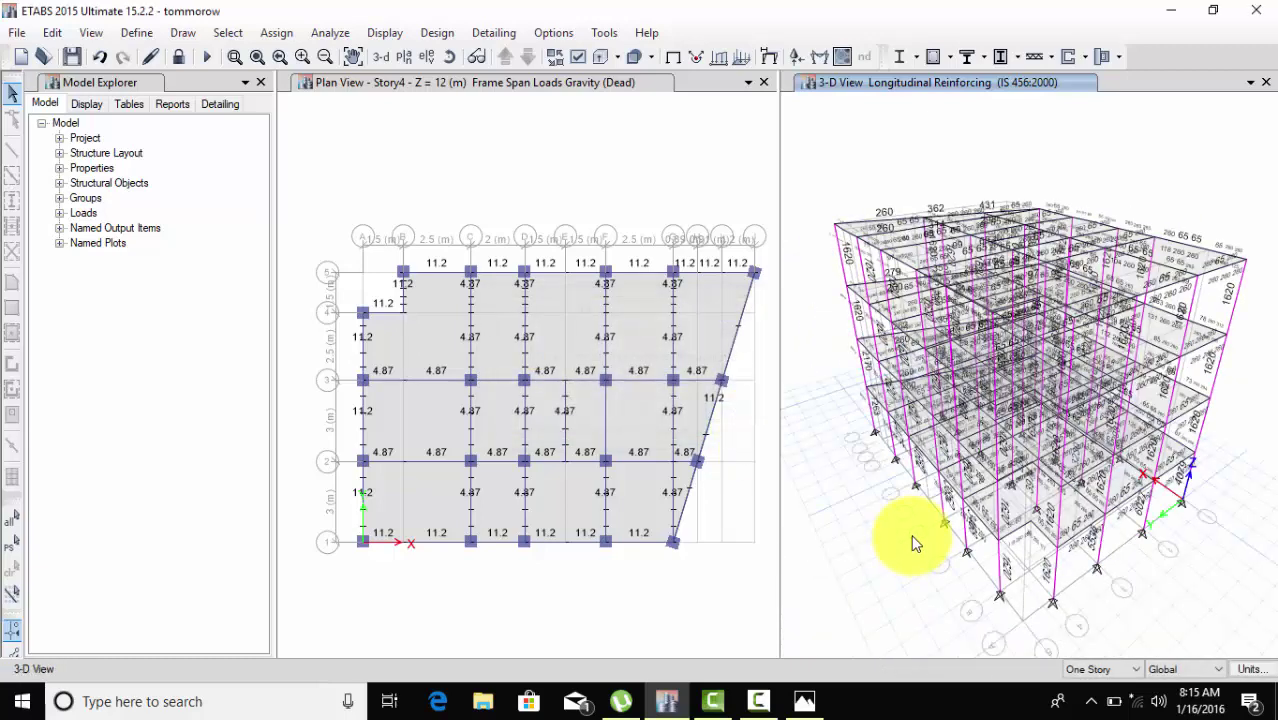